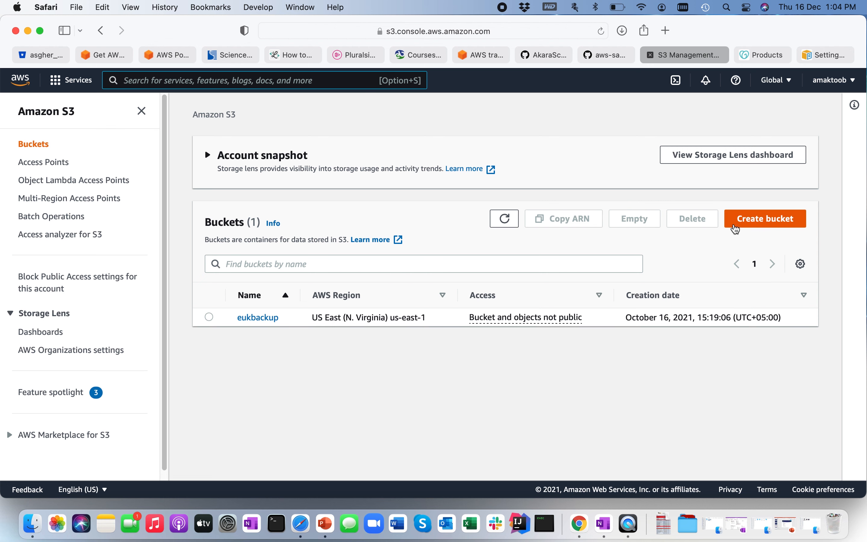
Start creating a new S3 bucket and name it maktoobtech.com.
{"action": "left_click", "coordinate": [754, 225]}
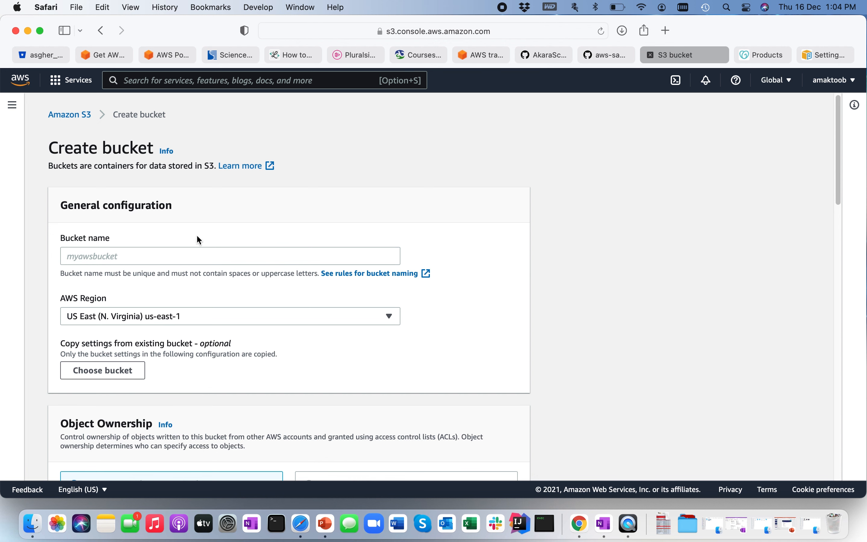
{"action": "left_click", "coordinate": [96, 256]}
{"action": "type", "text": "maktoobtest"}
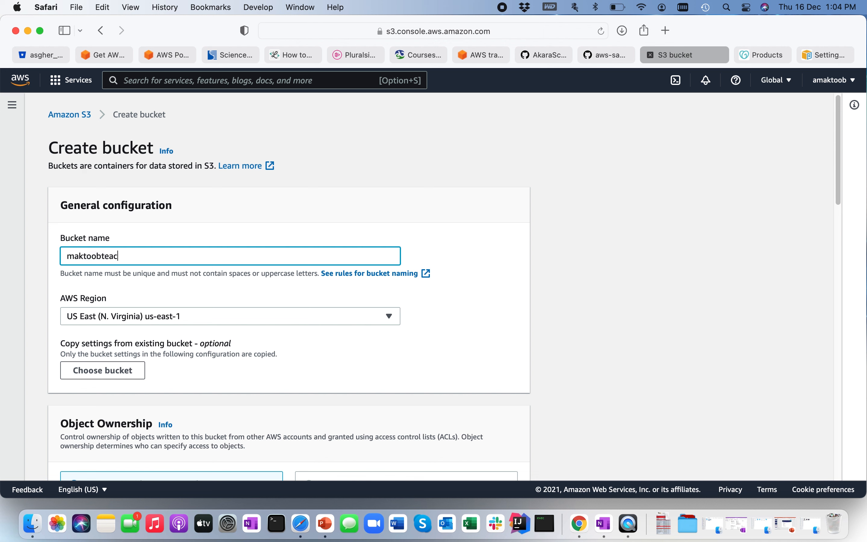
{"action": "key", "text": "BackSpace"}
{"action": "key", "text": "BackSpace"}
{"action": "type", "text": "ch.copm"}
{"action": "key", "text": "BackSpace"}
{"action": "key", "text": "BackSpace"}
{"action": "type", "text": "m"}
{"action": "left_click", "coordinate": [33, 289]}
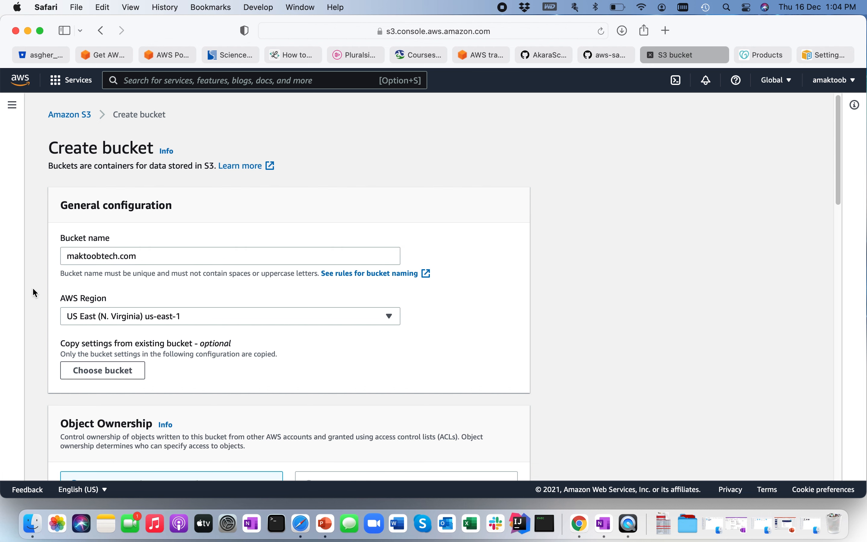
Turn off Block all public access for the new bucket and acknowledge that its objects might become public.
{"action": "scroll", "coordinate": [33, 288], "scroll_direction": "down", "scroll_amount": 2}
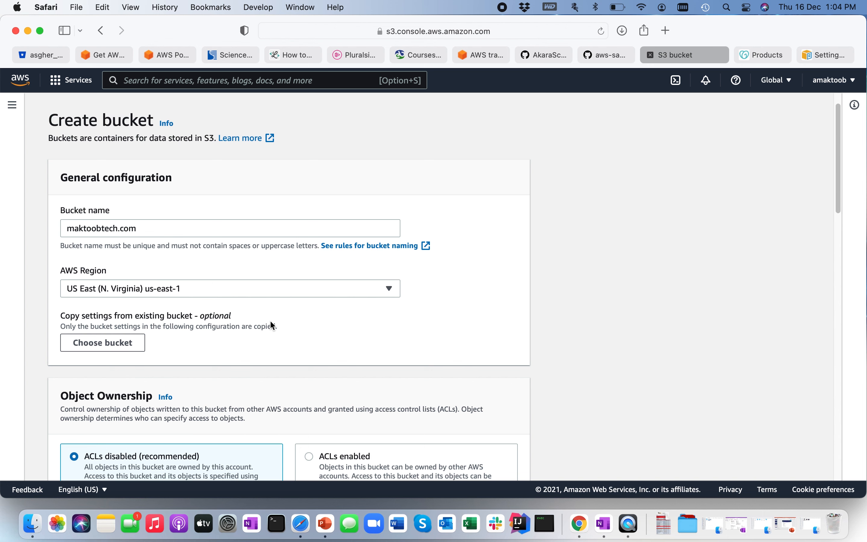
{"action": "scroll", "coordinate": [271, 322], "scroll_direction": "down", "scroll_amount": 10}
{"action": "scroll", "coordinate": [271, 323], "scroll_direction": "down", "scroll_amount": 1}
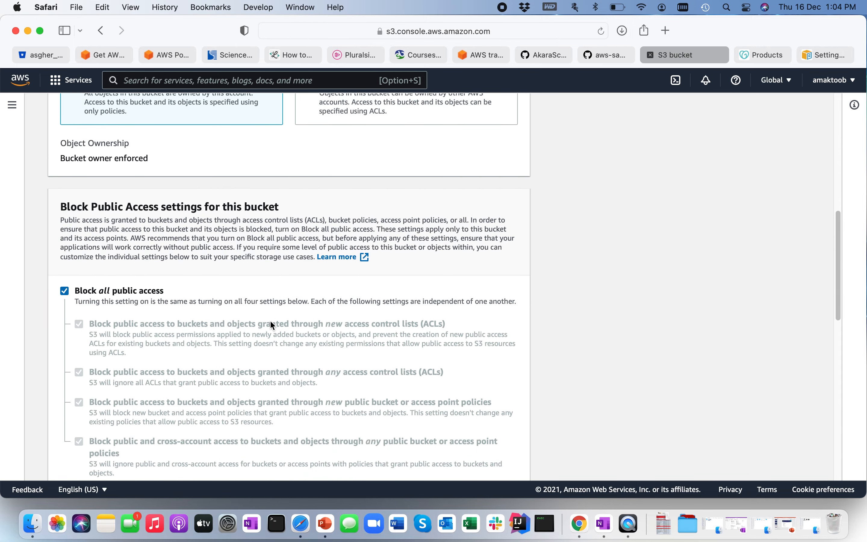
{"action": "scroll", "coordinate": [271, 324], "scroll_direction": "down", "scroll_amount": 4}
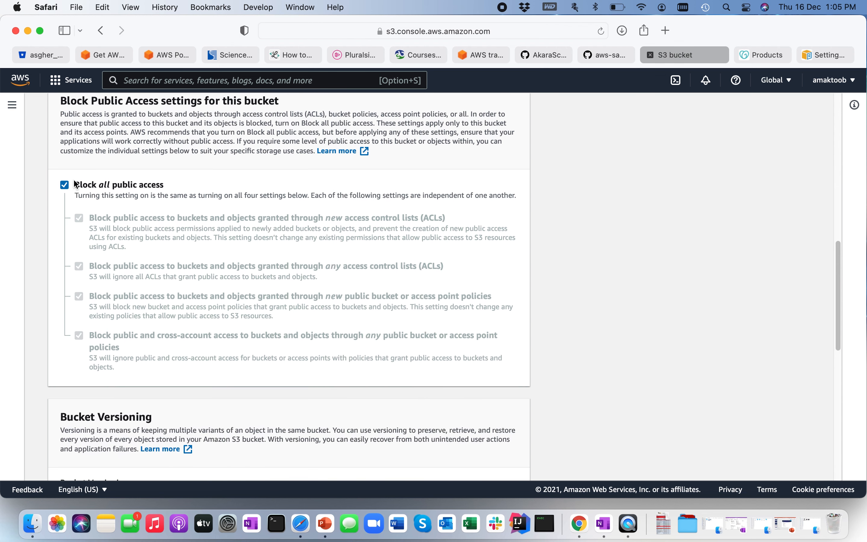
{"action": "left_click", "coordinate": [64, 185]}
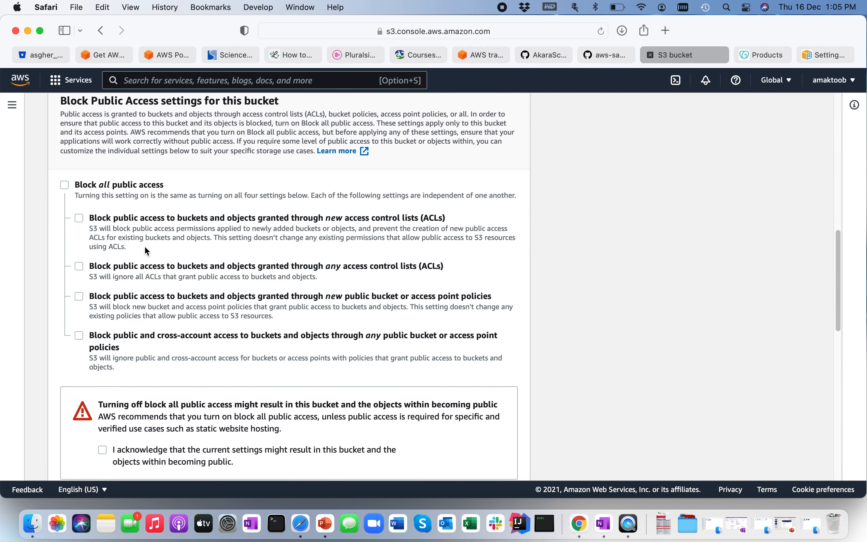
{"action": "scroll", "coordinate": [154, 297], "scroll_direction": "down", "scroll_amount": 5}
{"action": "left_click", "coordinate": [102, 302]}
Create the maktoobtech.com bucket, leaving the remaining versioning, tag and encryption settings at their defaults.
{"action": "scroll", "coordinate": [246, 341], "scroll_direction": "down", "scroll_amount": 7}
{"action": "scroll", "coordinate": [246, 337], "scroll_direction": "down", "scroll_amount": 5}
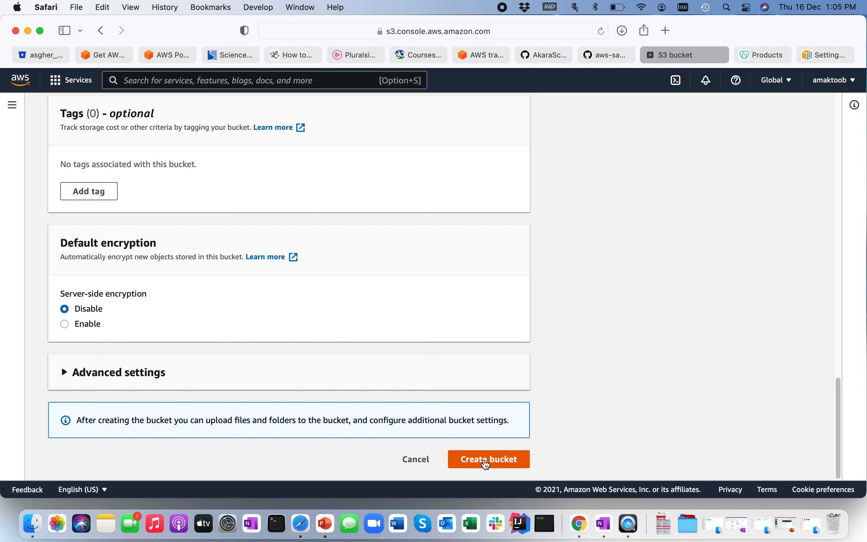
{"action": "left_click", "coordinate": [487, 463]}
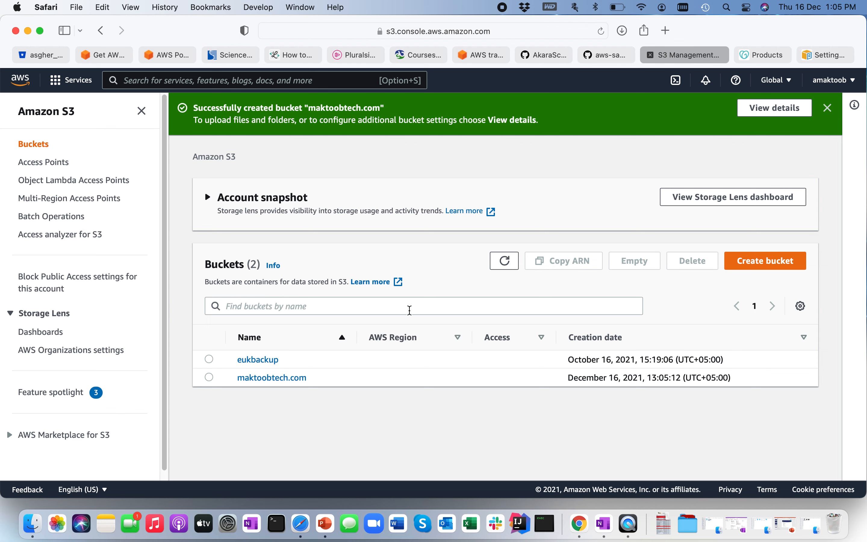
Open the maktoobtech.com bucket and start editing its bucket policy in the permissions.
{"action": "left_click", "coordinate": [210, 378]}
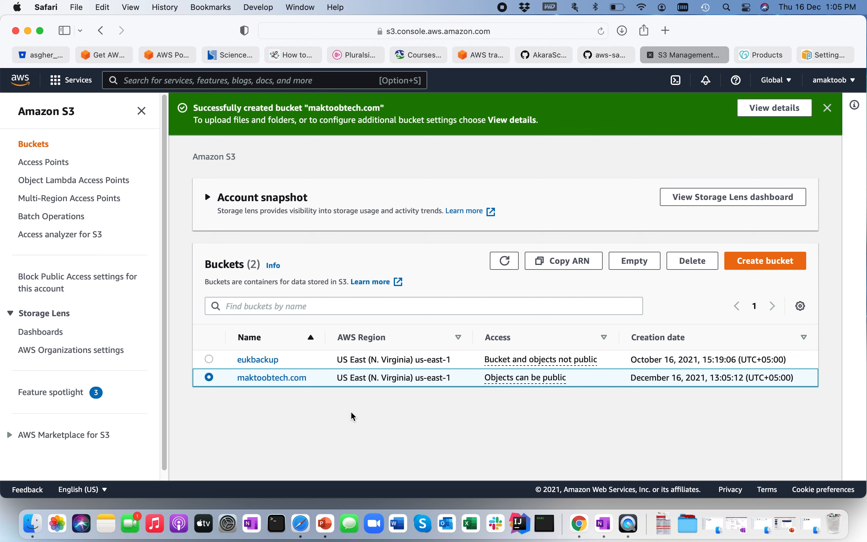
{"action": "left_click", "coordinate": [288, 379]}
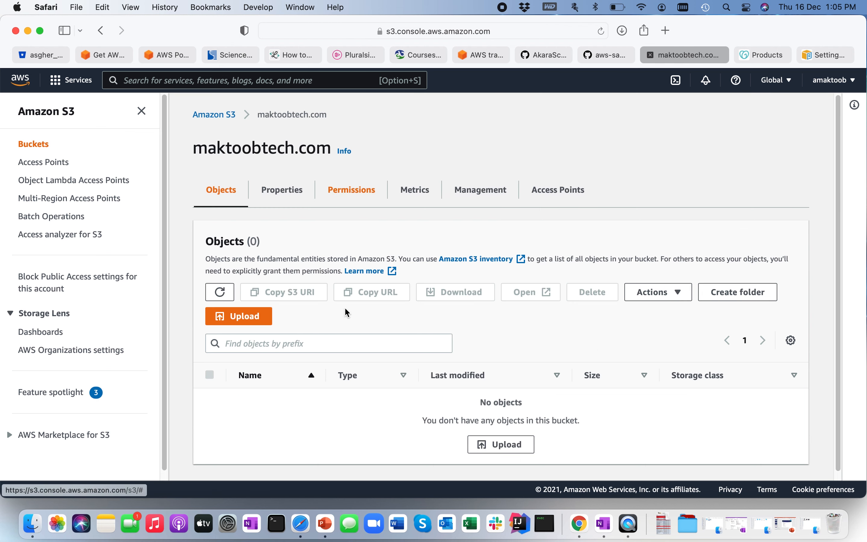
{"action": "scroll", "coordinate": [344, 310], "scroll_direction": "down", "scroll_amount": 10}
{"action": "scroll", "coordinate": [326, 266], "scroll_direction": "down", "scroll_amount": 5}
{"action": "scroll", "coordinate": [237, 155], "scroll_direction": "up", "scroll_amount": 3}
{"action": "left_click", "coordinate": [231, 201]}
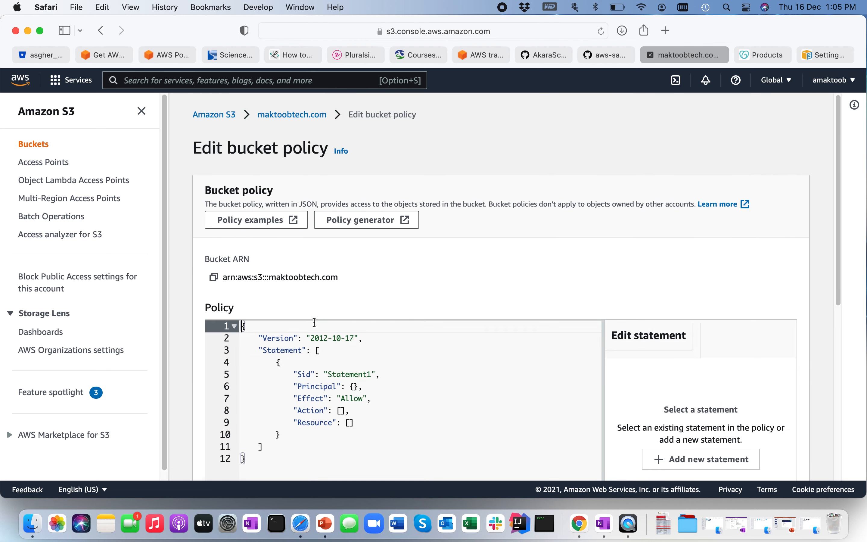
Rename the policy statement's Sid to PublicReadGetObject.
{"action": "left_click", "coordinate": [341, 398]}
{"action": "scroll", "coordinate": [340, 358], "scroll_direction": "down", "scroll_amount": 5}
{"action": "left_click", "coordinate": [350, 278]}
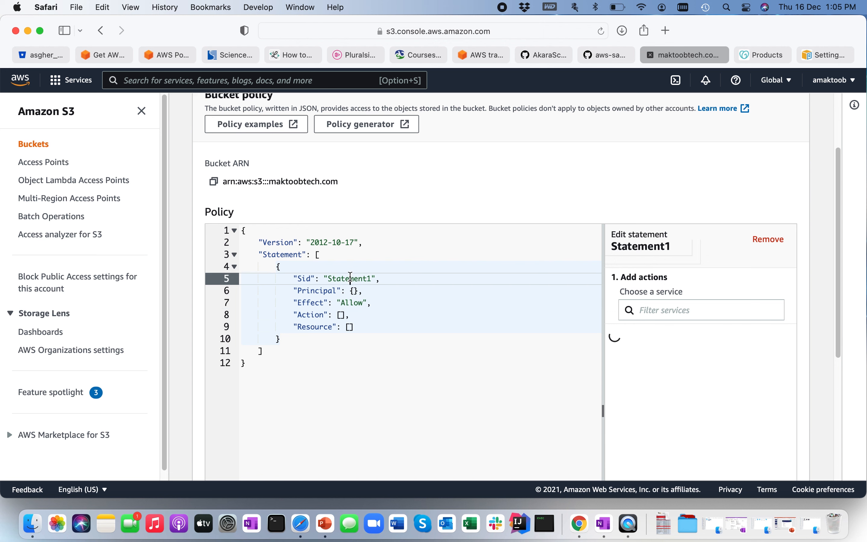
{"action": "double_click", "coordinate": [350, 278]}
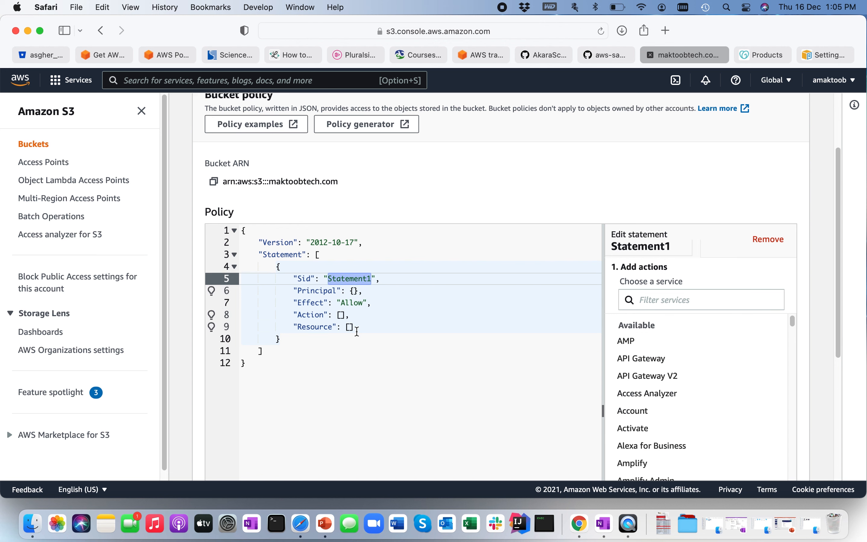
{"action": "type", "text": "Public"}
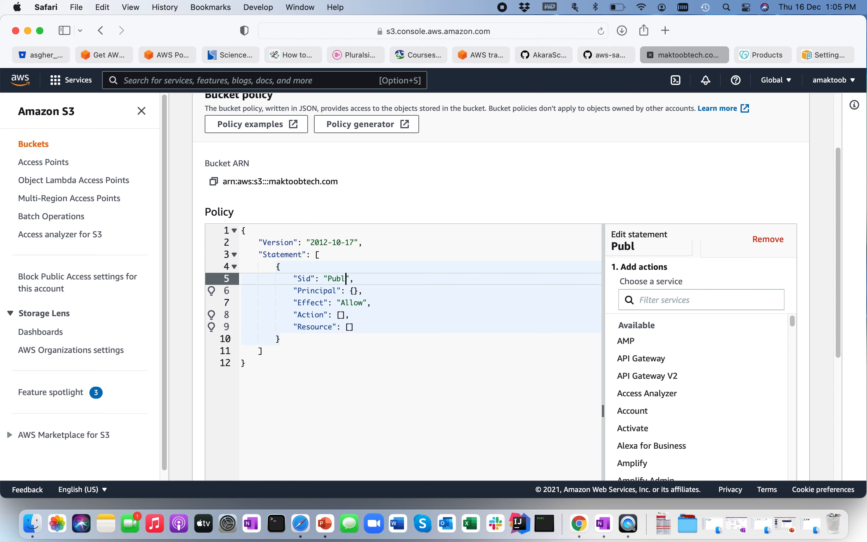
{"action": "type", "text": "Read"}
{"action": "type", "text": "GetOb"}
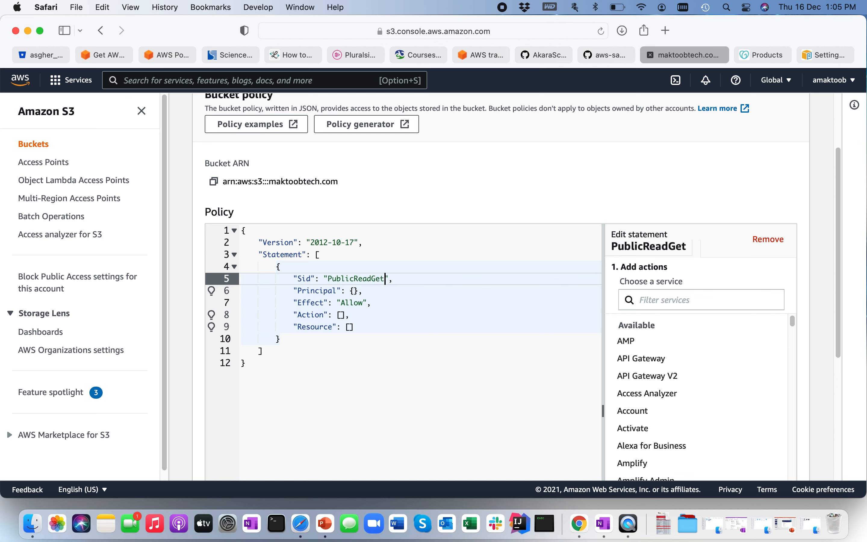
{"action": "type", "text": "ject"}
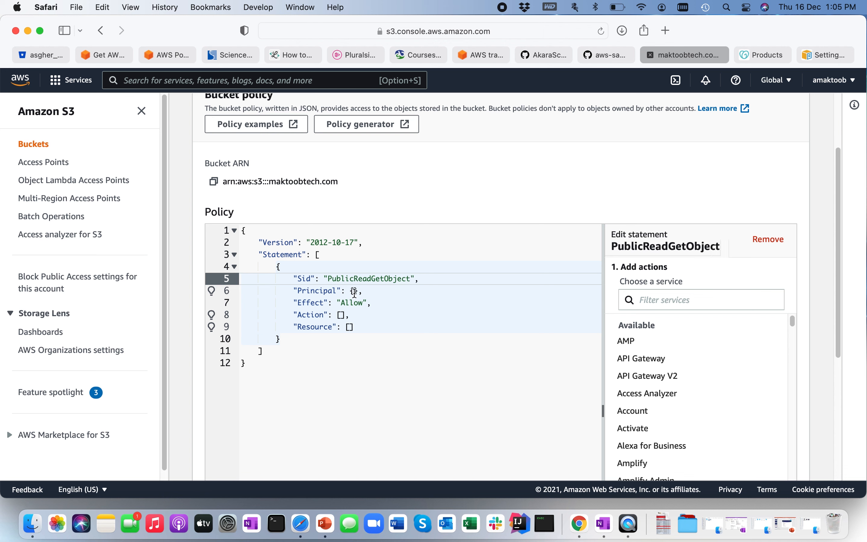
Set the statement's Principal to "*" and its Action to "s3:GetObject".
{"action": "left_click", "coordinate": [358, 290]}
{"action": "key", "text": "BackSpace"}
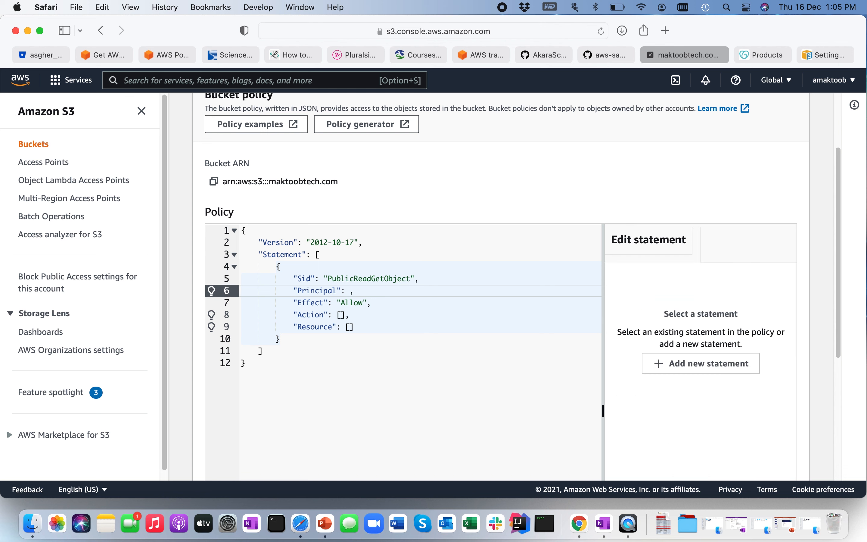
{"action": "type", "text": "\"*\""}
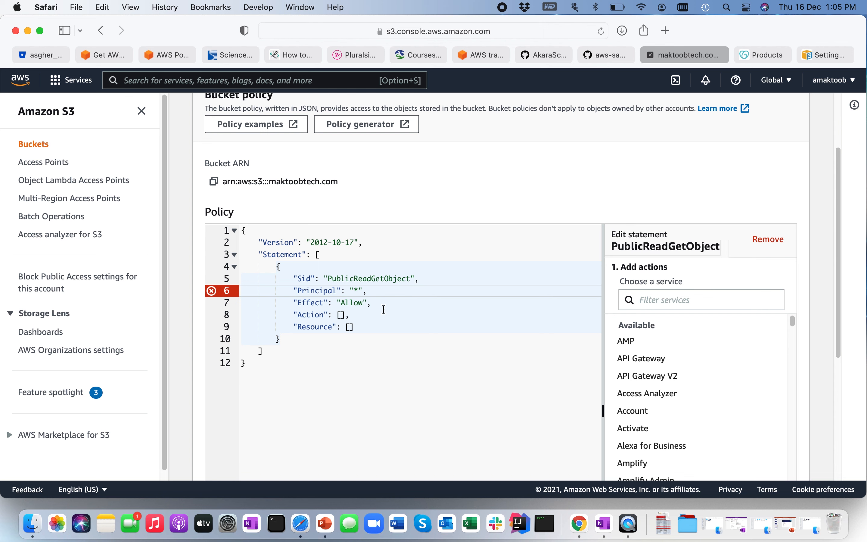
{"action": "left_click", "coordinate": [341, 314]}
{"action": "type", "text": "\""}
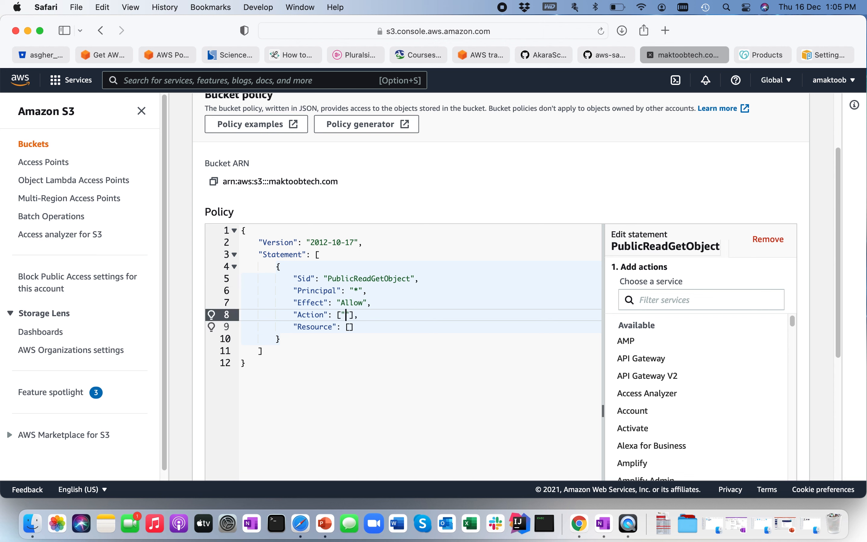
{"action": "type", "text": "s"}
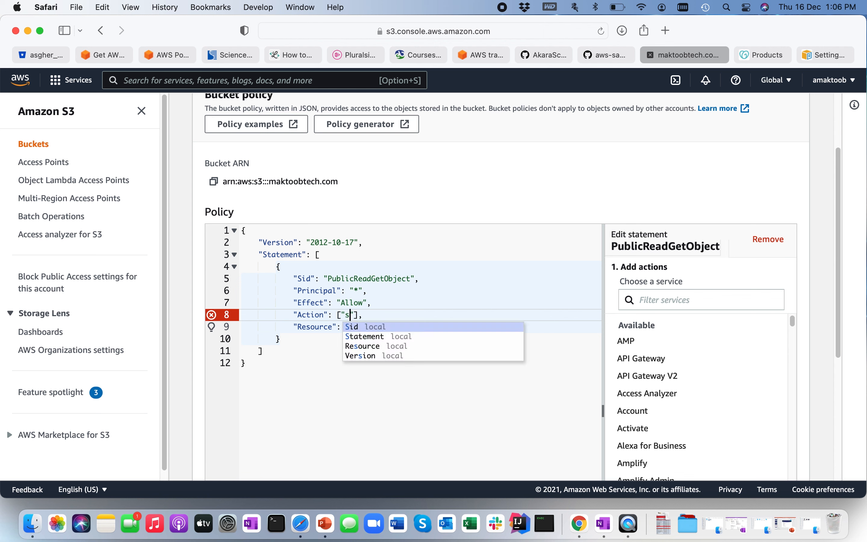
{"action": "type", "text": "3:GetObject"}
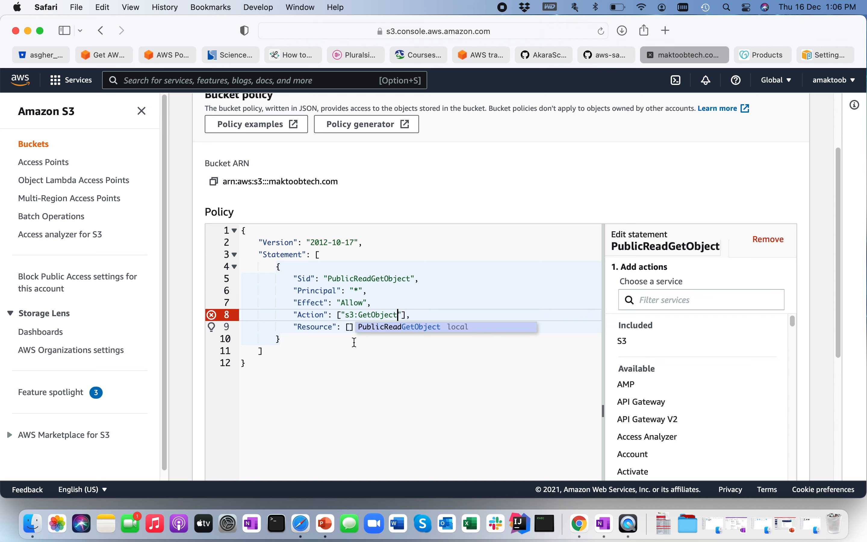
Copy the bucket ARN into the statement's Resource and extend it to "arn:aws:s3:::maktoobtech.com/*".
{"action": "left_click", "coordinate": [349, 327]}
{"action": "type", "text": "\""}
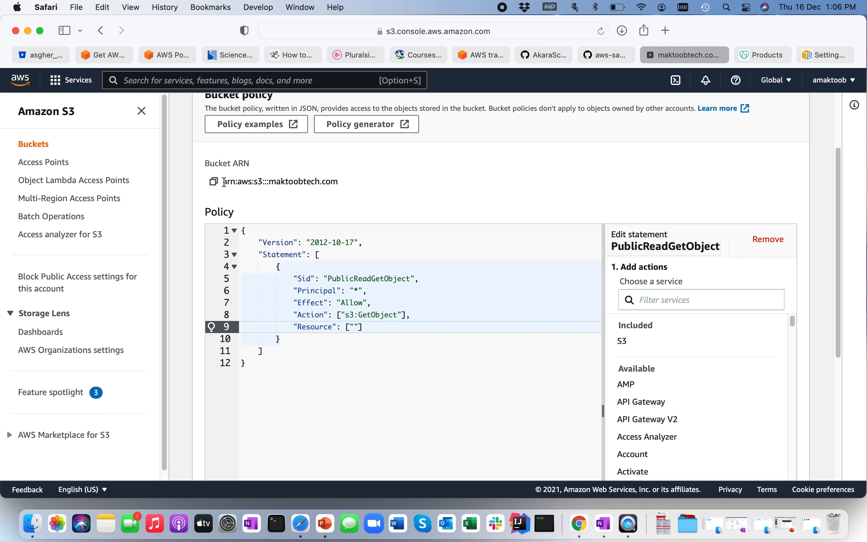
{"action": "left_click", "coordinate": [214, 184]}
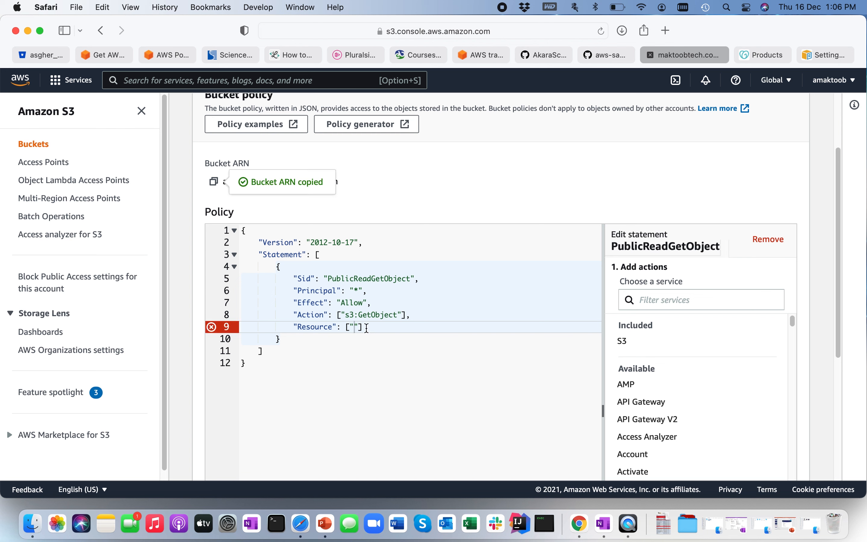
{"action": "key", "text": "super+v"}
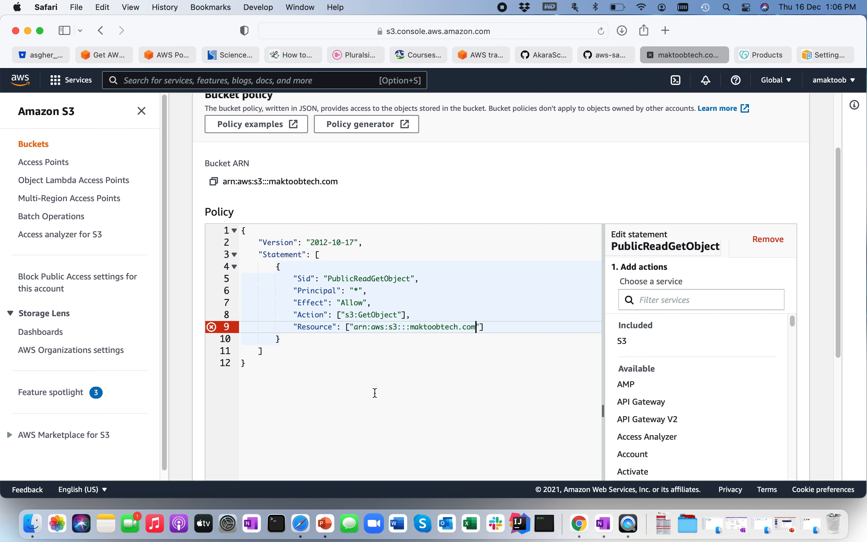
{"action": "type", "text": "/*"}
Review the policy statement's Sid, Principal, Effect, Action and Resource, and save the bucket policy.
{"action": "scroll", "coordinate": [441, 359], "scroll_direction": "down", "scroll_amount": 3}
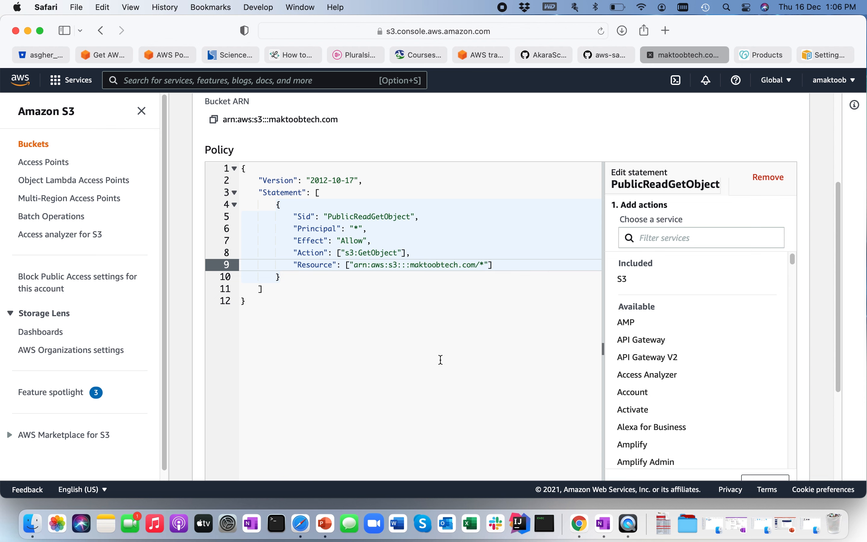
{"action": "scroll", "coordinate": [441, 359], "scroll_direction": "up", "scroll_amount": 1}
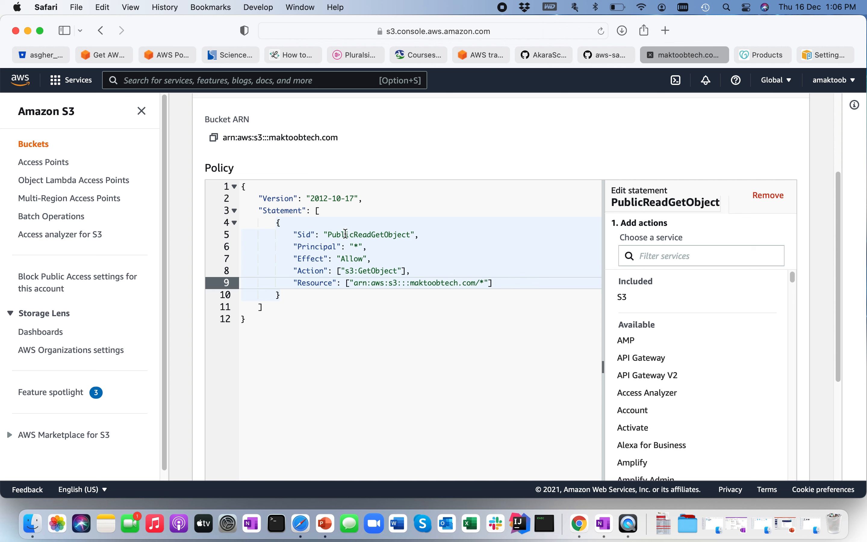
{"action": "double_click", "coordinate": [353, 259]}
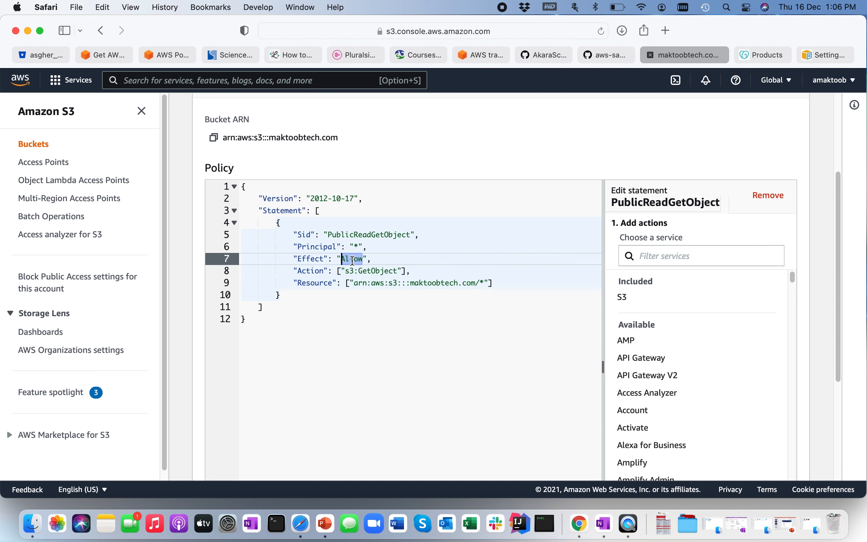
{"action": "left_click", "coordinate": [354, 246]}
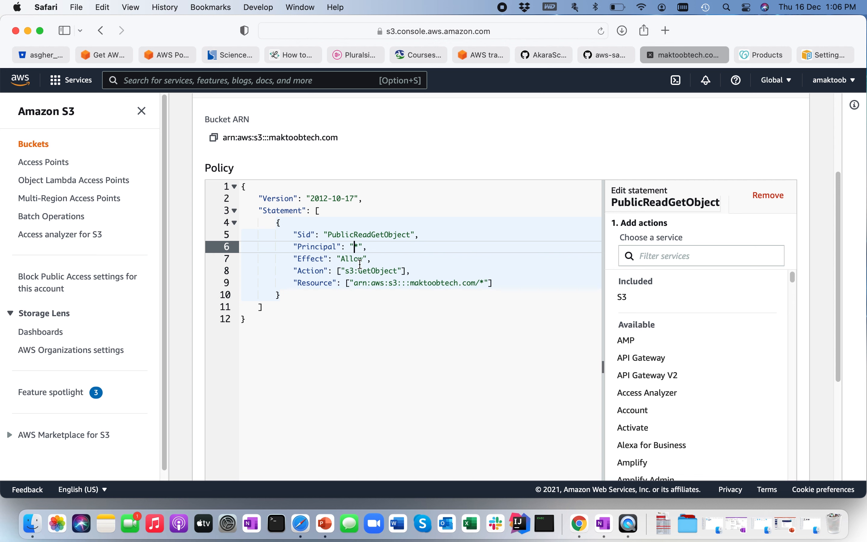
{"action": "scroll", "coordinate": [360, 269], "scroll_direction": "down", "scroll_amount": 2}
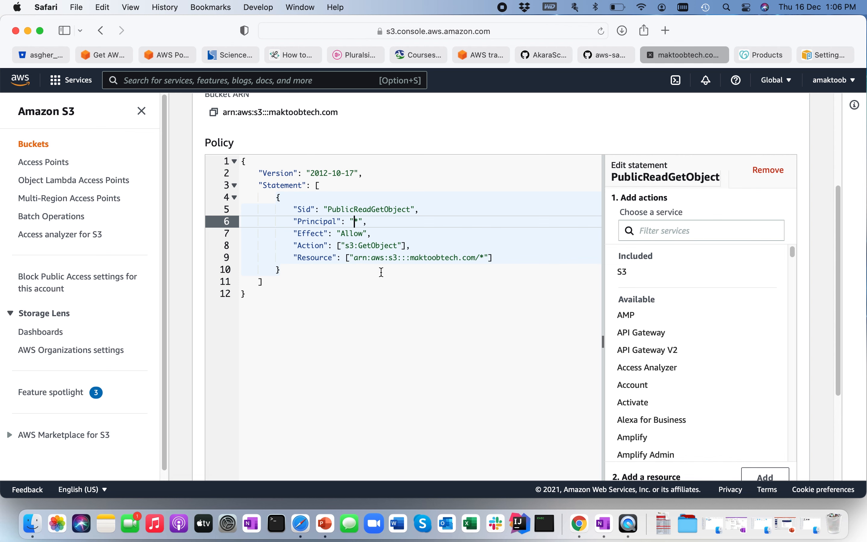
{"action": "scroll", "coordinate": [381, 271], "scroll_direction": "down", "scroll_amount": 3}
{"action": "scroll", "coordinate": [381, 272], "scroll_direction": "down", "scroll_amount": 5}
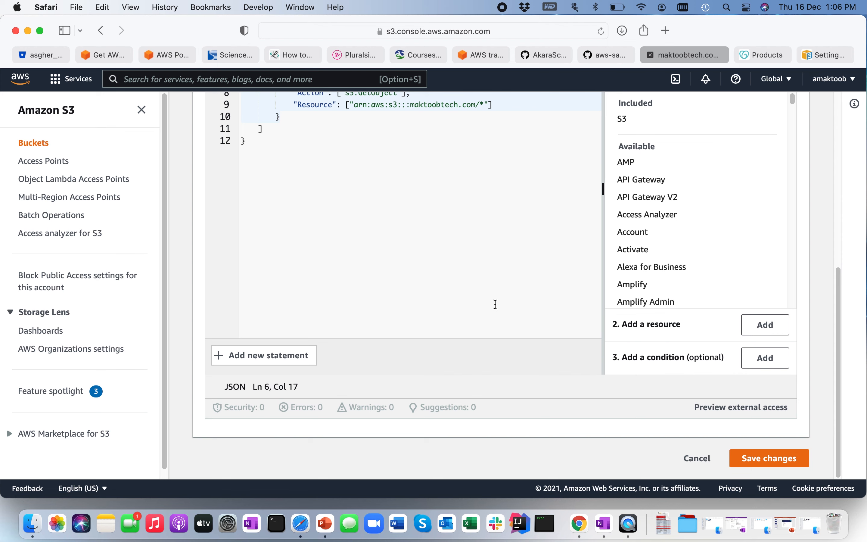
{"action": "left_click", "coordinate": [780, 462]}
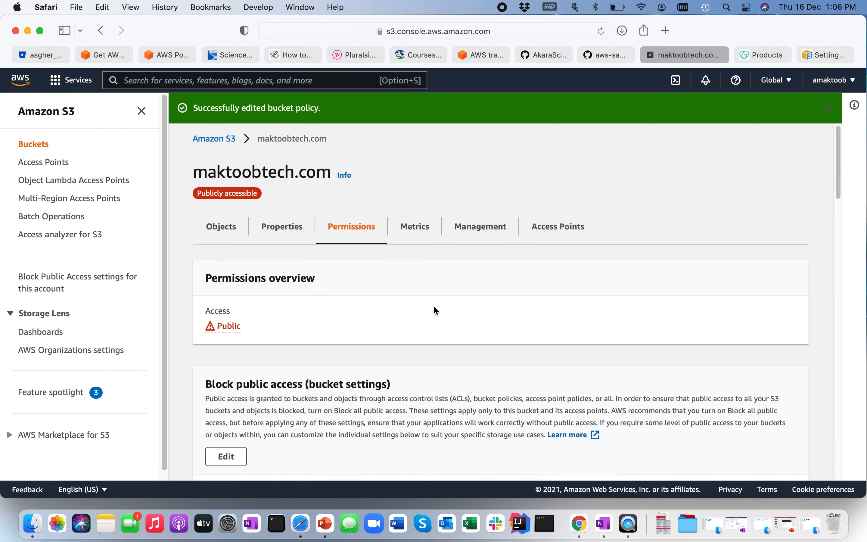
Enable static website hosting in the maktoobtech.com bucket's properties, after checking the saved bucket policy.
{"action": "scroll", "coordinate": [433, 307], "scroll_direction": "down", "scroll_amount": 8}
{"action": "scroll", "coordinate": [433, 305], "scroll_direction": "down", "scroll_amount": 10}
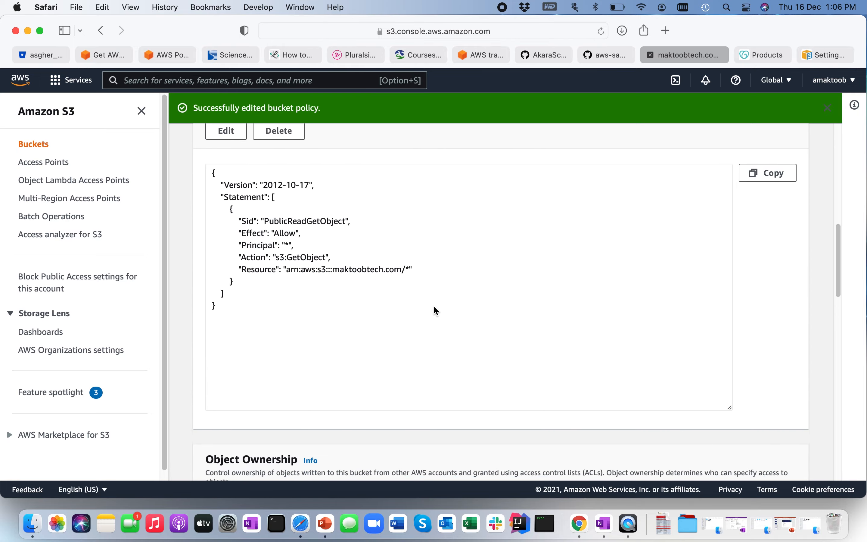
{"action": "scroll", "coordinate": [427, 304], "scroll_direction": "up", "scroll_amount": 15}
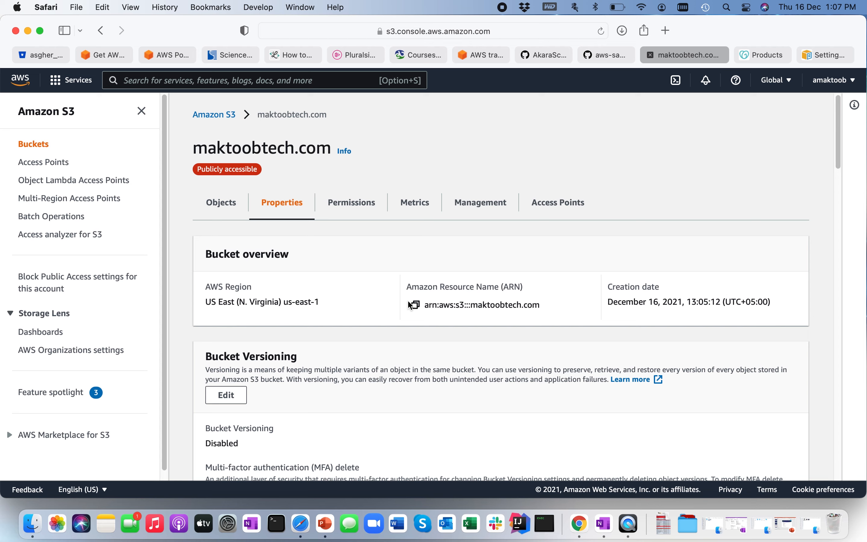
{"action": "scroll", "coordinate": [410, 305], "scroll_direction": "down", "scroll_amount": 12}
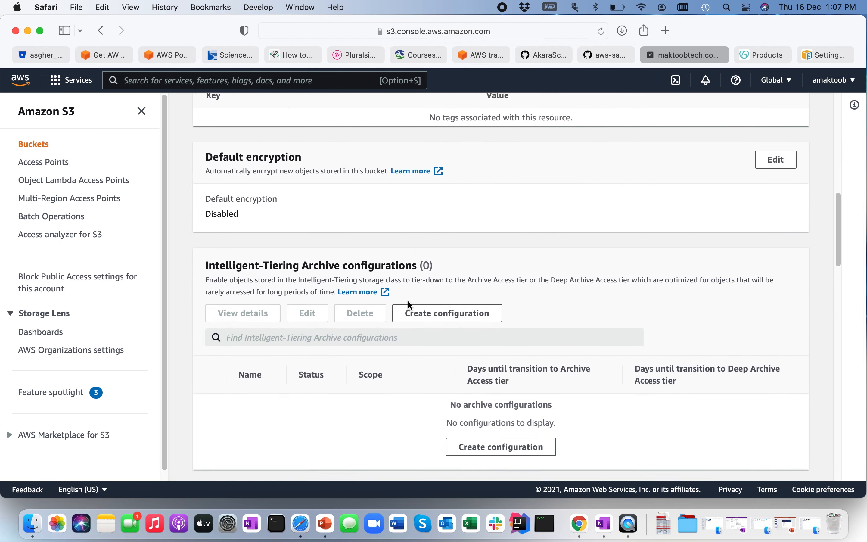
{"action": "scroll", "coordinate": [410, 305], "scroll_direction": "down", "scroll_amount": 15}
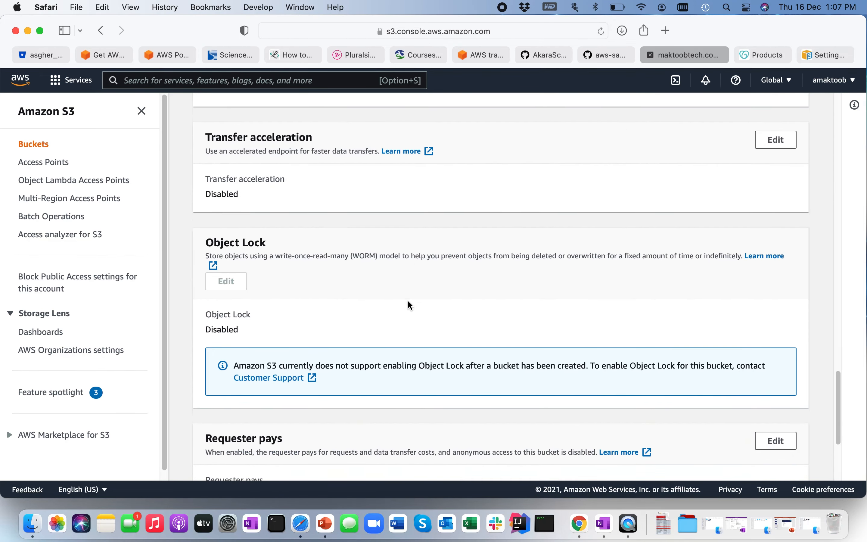
{"action": "scroll", "coordinate": [409, 301], "scroll_direction": "down", "scroll_amount": 10}
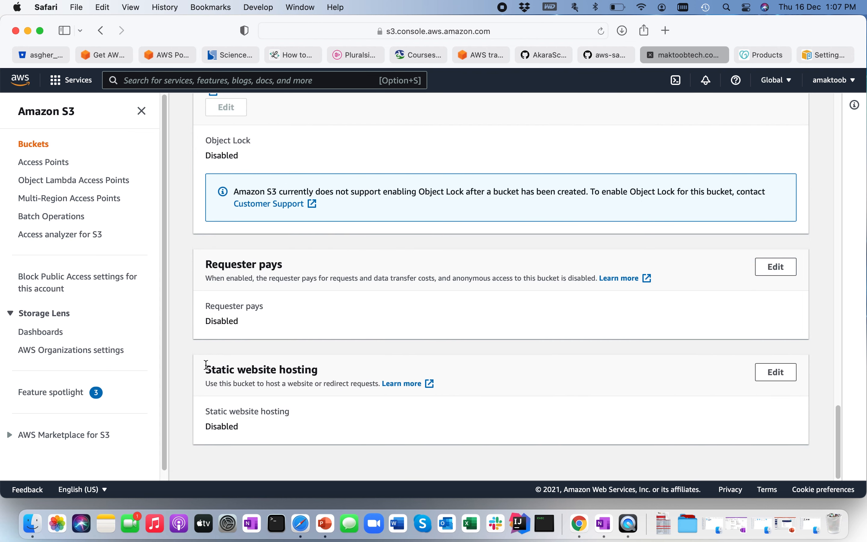
{"action": "left_click_drag", "start_coordinate": [203, 368], "coordinate": [319, 372]}
{"action": "left_click", "coordinate": [296, 422]}
{"action": "left_click", "coordinate": [777, 375]}
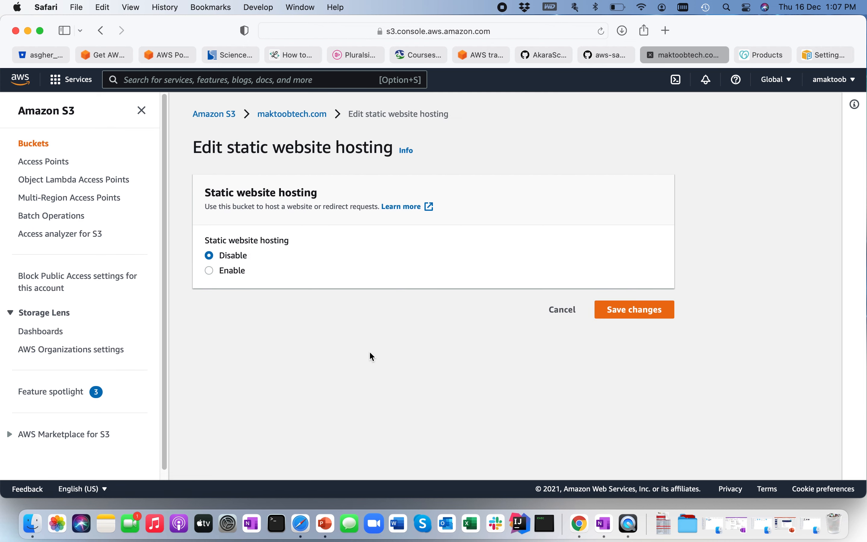
{"action": "left_click", "coordinate": [210, 272]}
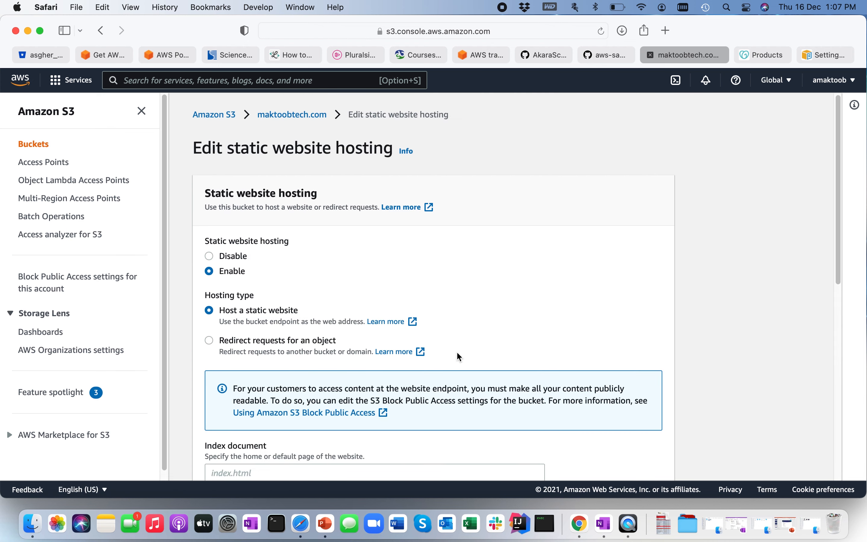
Set the index document to index.html and the error document to error.html, and save the static website hosting settings.
{"action": "scroll", "coordinate": [456, 351], "scroll_direction": "down", "scroll_amount": 8}
{"action": "scroll", "coordinate": [456, 351], "scroll_direction": "up", "scroll_amount": 1}
{"action": "left_click", "coordinate": [233, 221]}
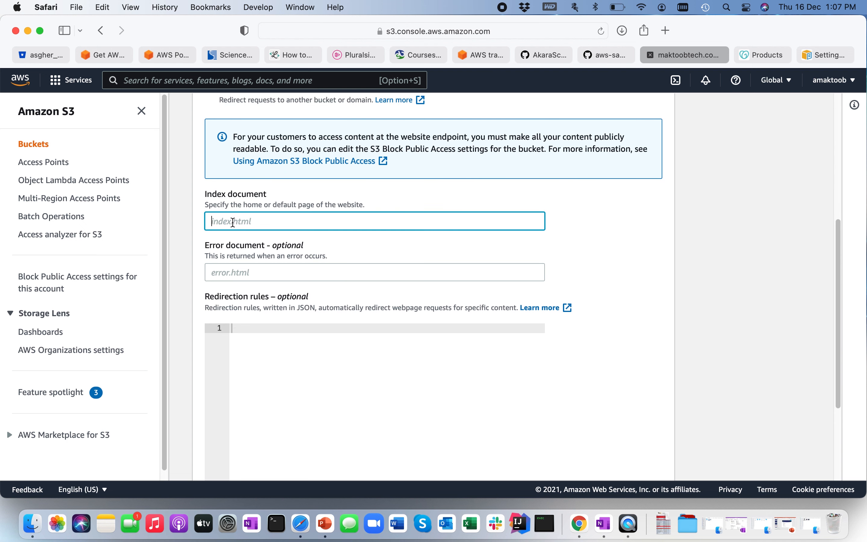
{"action": "type", "text": "index.html"}
{"action": "left_click", "coordinate": [233, 273]}
{"action": "type", "text": "erro"}
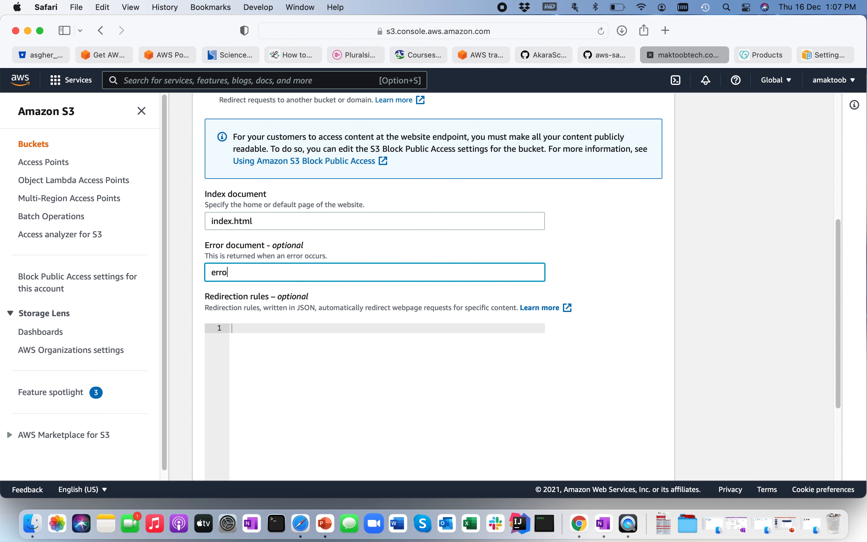
{"action": "type", "text": "r.html"}
{"action": "scroll", "coordinate": [302, 307], "scroll_direction": "up", "scroll_amount": 1}
{"action": "scroll", "coordinate": [302, 307], "scroll_direction": "down", "scroll_amount": 5}
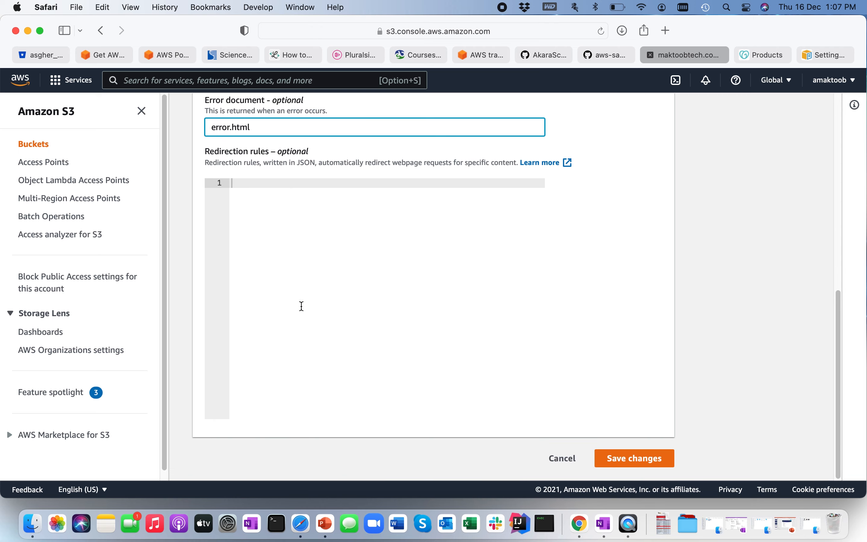
{"action": "left_click", "coordinate": [631, 459]}
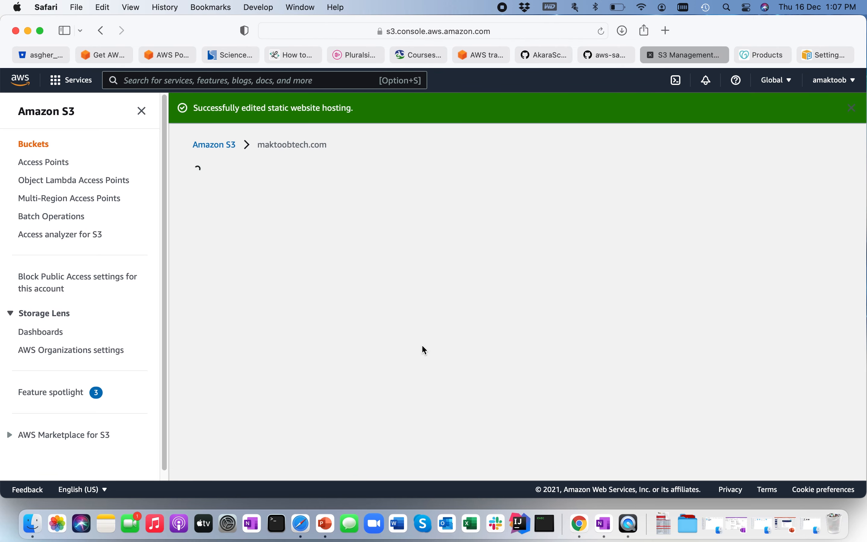
Upload index.html from the Desktop to the maktoobtech.com bucket and close the upload status.
{"action": "left_click", "coordinate": [223, 224]}
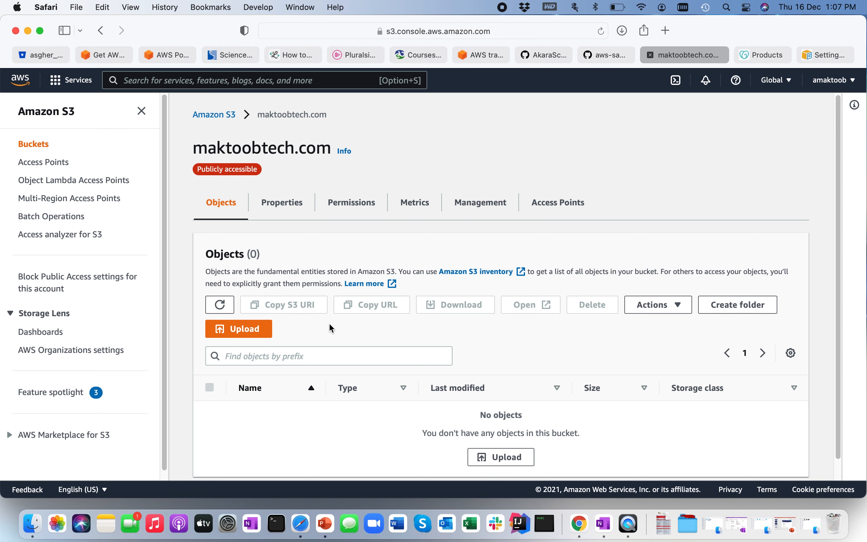
{"action": "scroll", "coordinate": [330, 328], "scroll_direction": "down", "scroll_amount": 1}
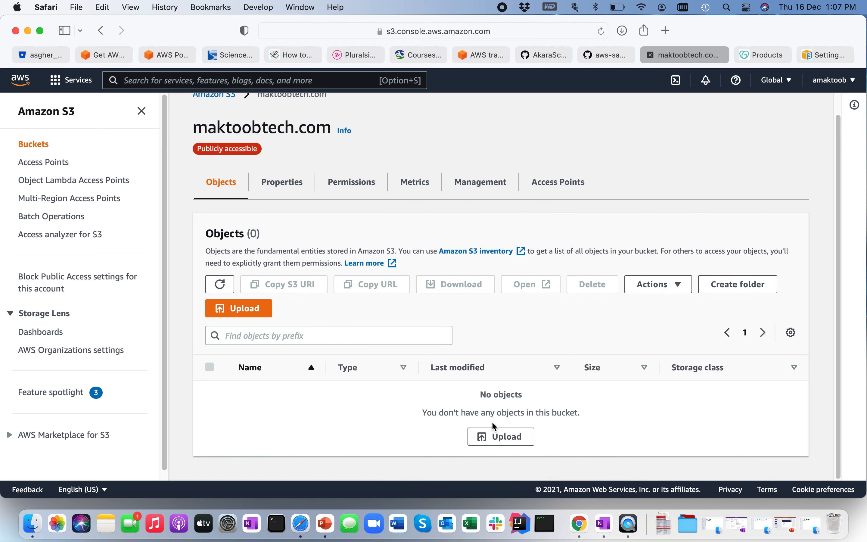
{"action": "left_click", "coordinate": [509, 438]}
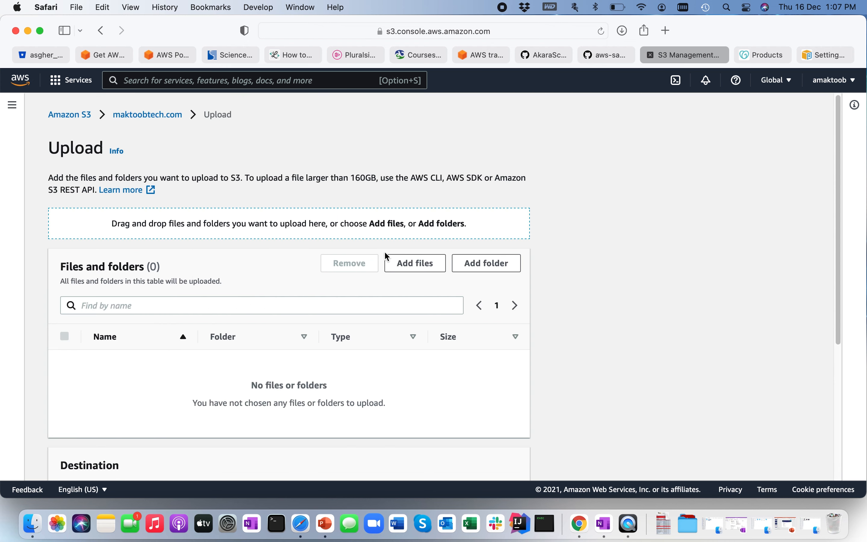
{"action": "left_click", "coordinate": [413, 265]}
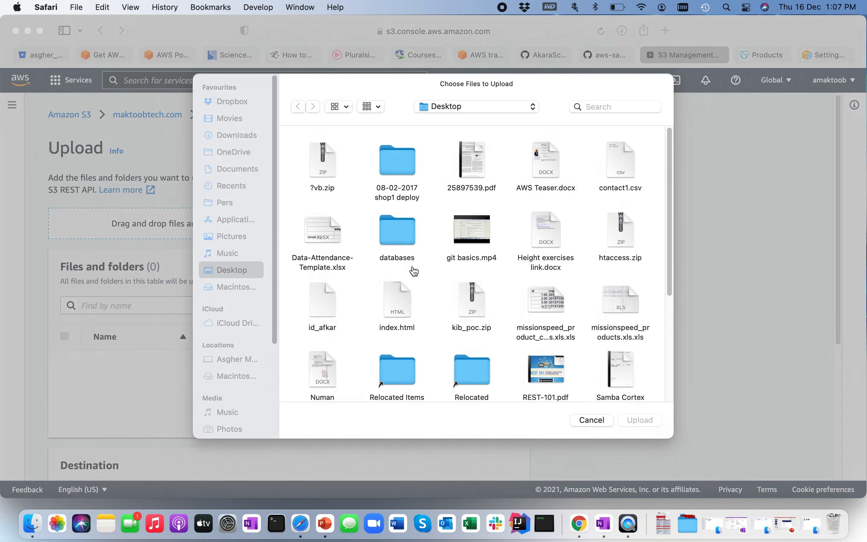
{"action": "double_click", "coordinate": [396, 303]}
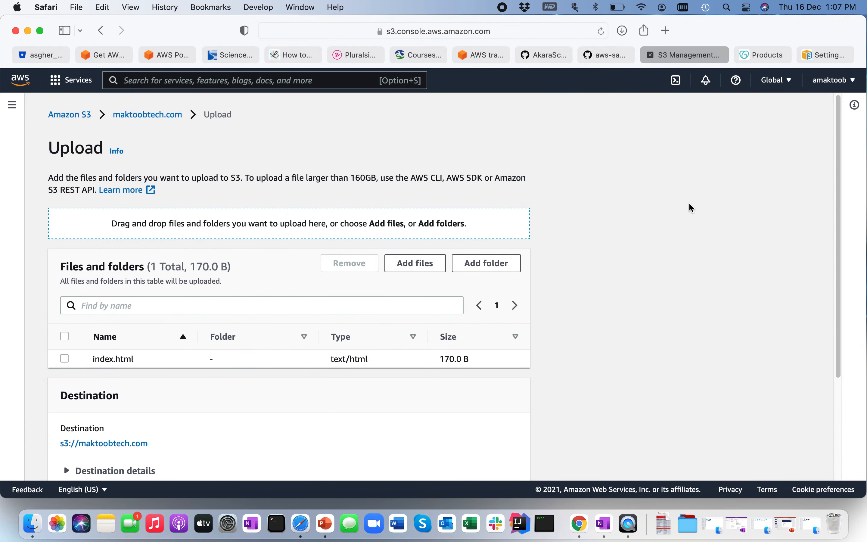
{"action": "scroll", "coordinate": [648, 256], "scroll_direction": "down", "scroll_amount": 5}
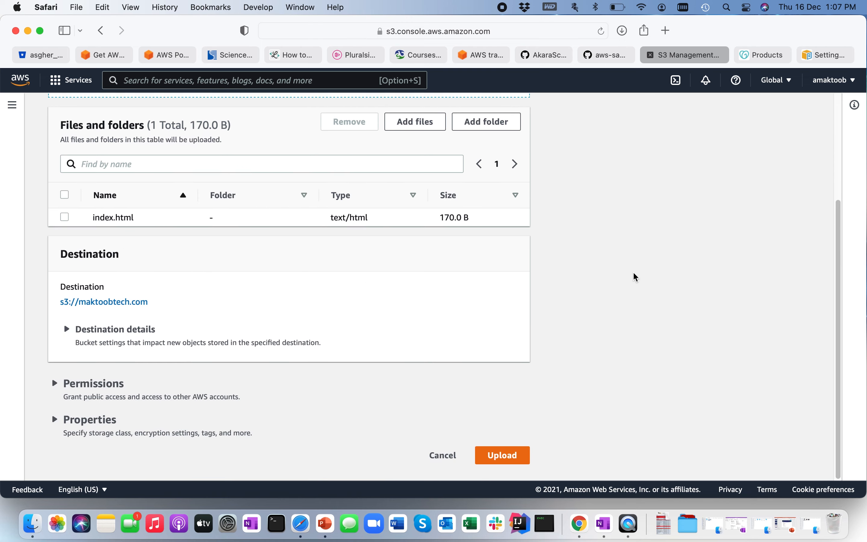
{"action": "left_click", "coordinate": [503, 459]}
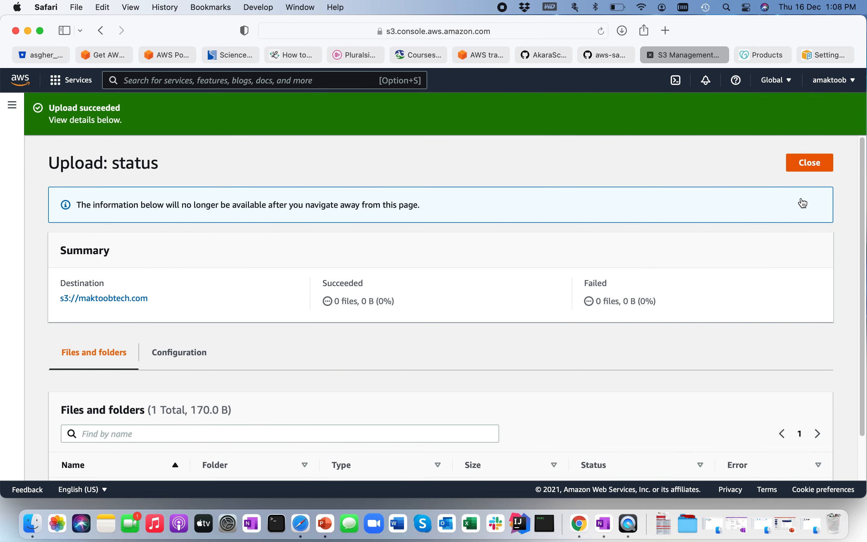
{"action": "left_click", "coordinate": [811, 162]}
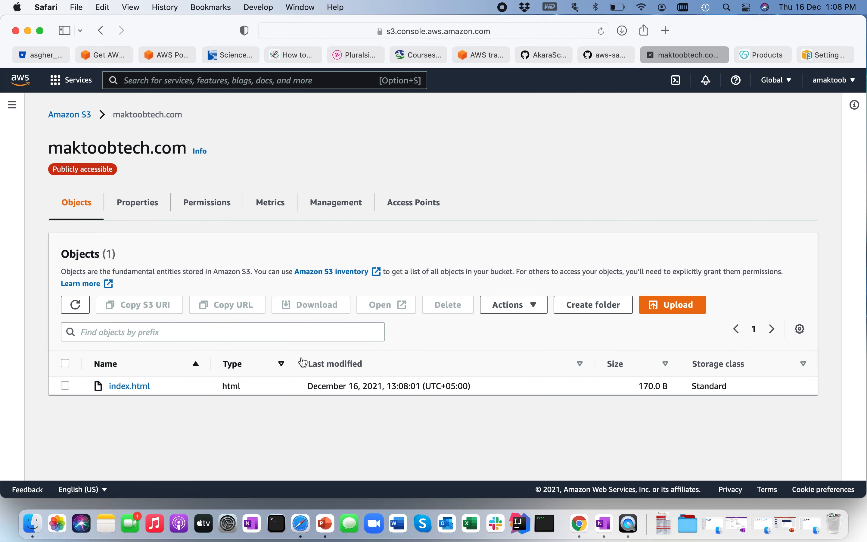
Open the bucket website endpoint from the static website hosting properties and check the index page's text.
{"action": "left_click", "coordinate": [148, 205]}
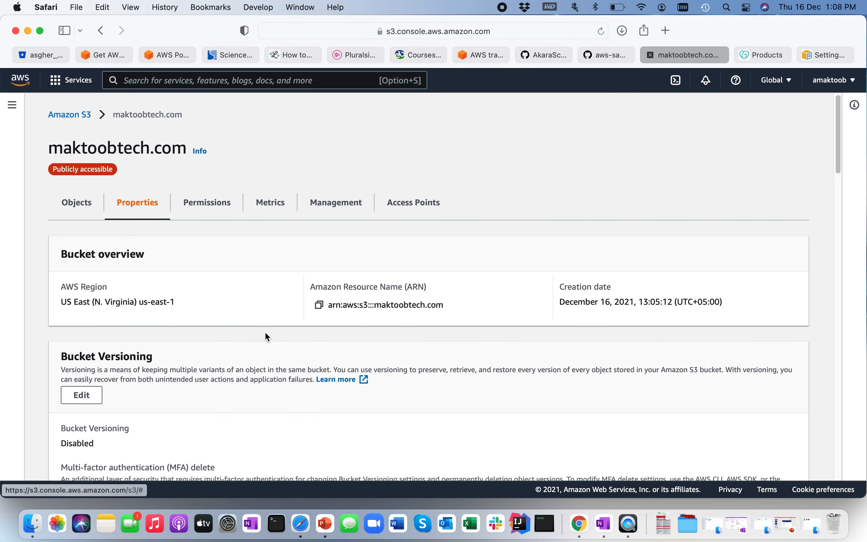
{"action": "scroll", "coordinate": [265, 333], "scroll_direction": "down", "scroll_amount": 15}
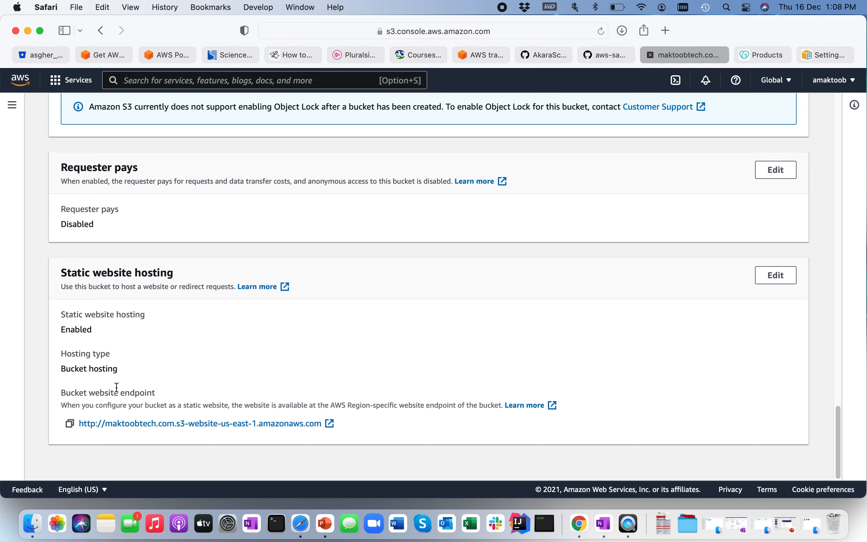
{"action": "left_click_drag", "start_coordinate": [64, 392], "coordinate": [157, 392]}
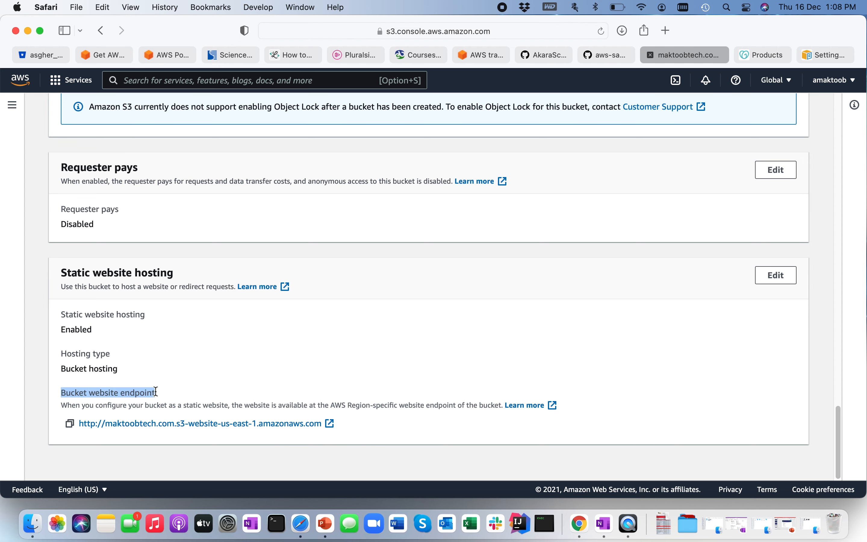
{"action": "left_click", "coordinate": [184, 385]}
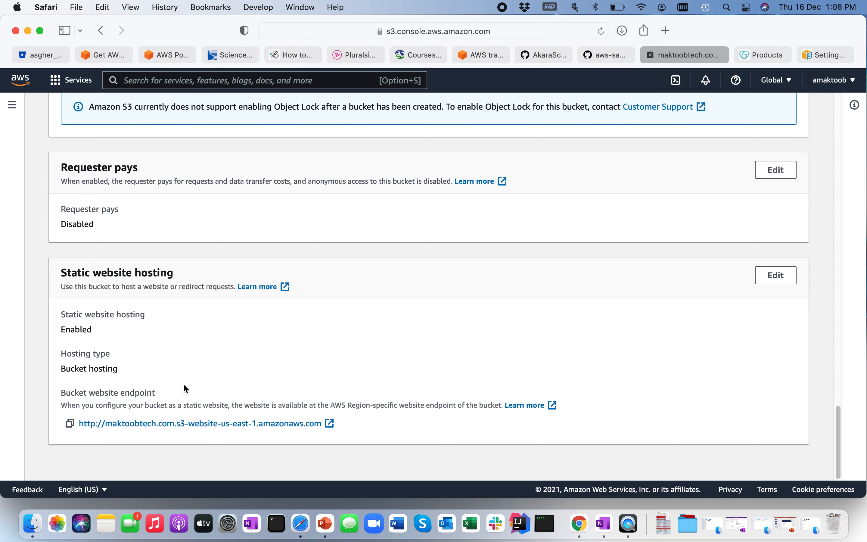
{"action": "left_click", "coordinate": [328, 424]}
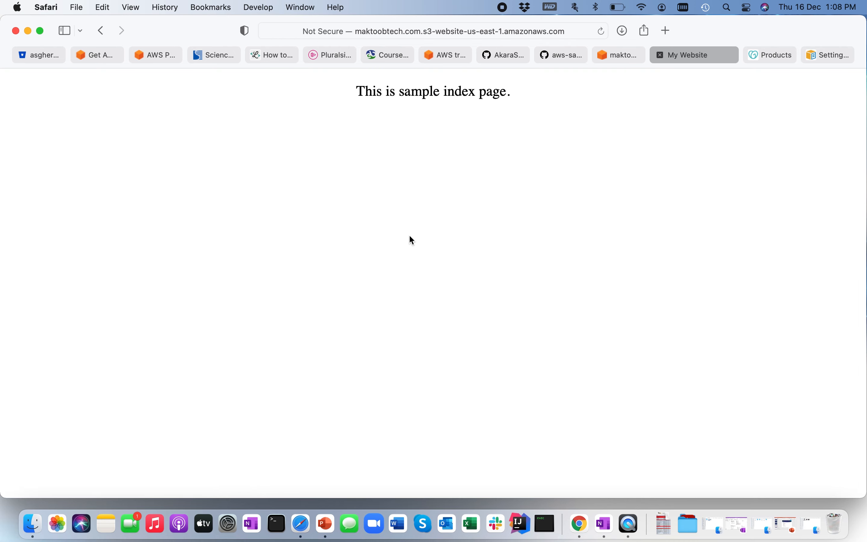
{"action": "left_click_drag", "start_coordinate": [354, 87], "coordinate": [594, 118]}
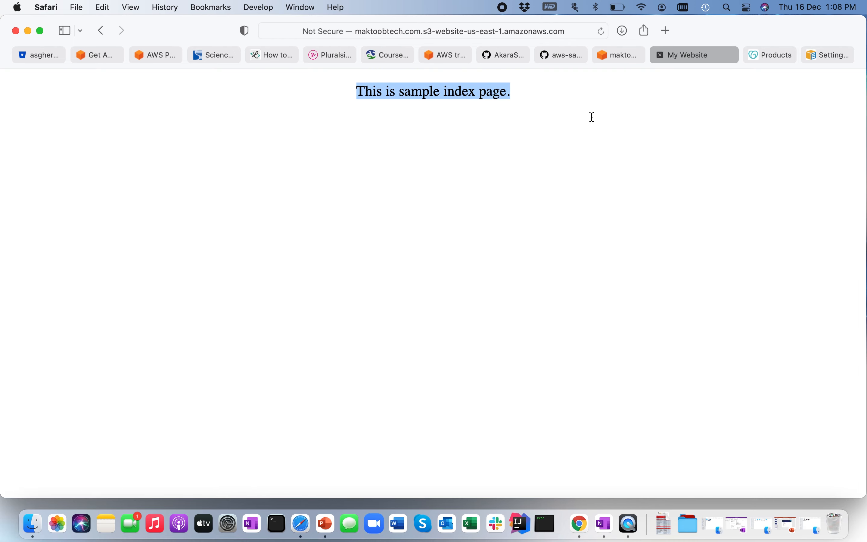
{"action": "left_click", "coordinate": [470, 162]}
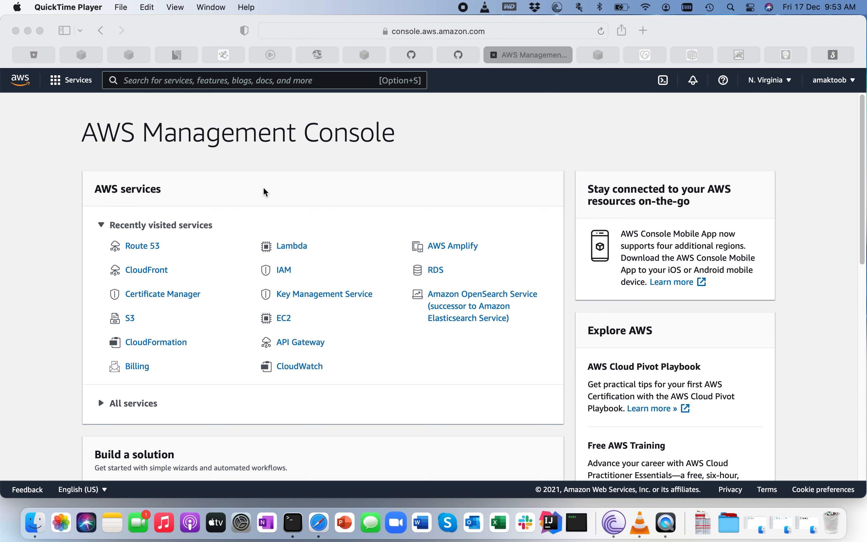
Search the AWS console for route53, open the Route 53 service and show its hosted zones.
{"action": "left_click", "coordinate": [375, 173]}
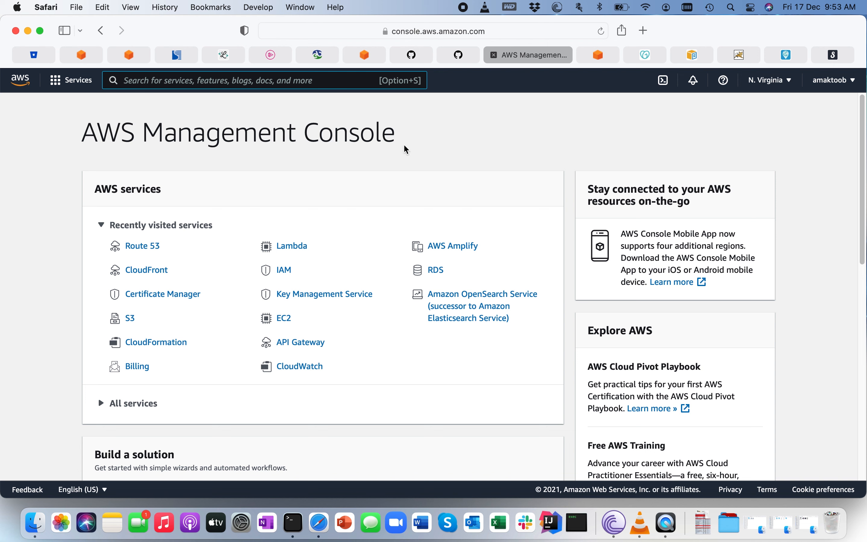
{"action": "type", "text": "route5"}
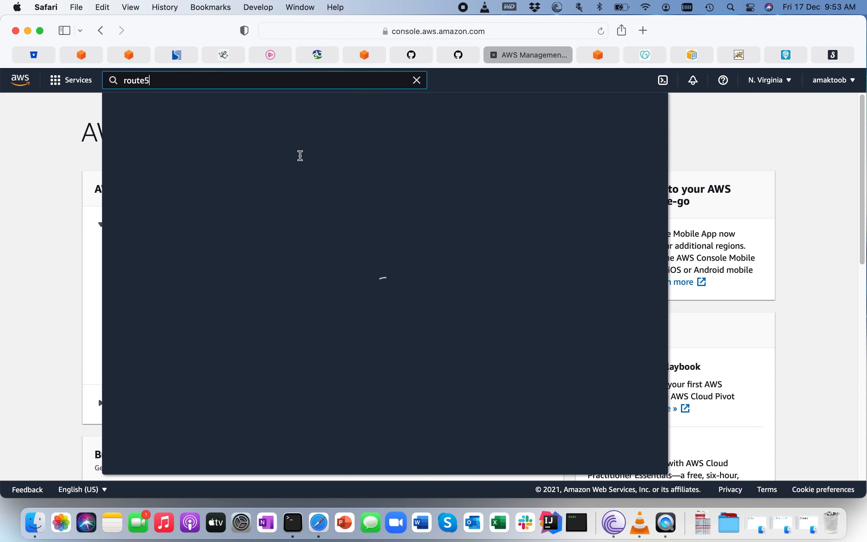
{"action": "type", "text": "3"}
{"action": "left_click", "coordinate": [317, 174]}
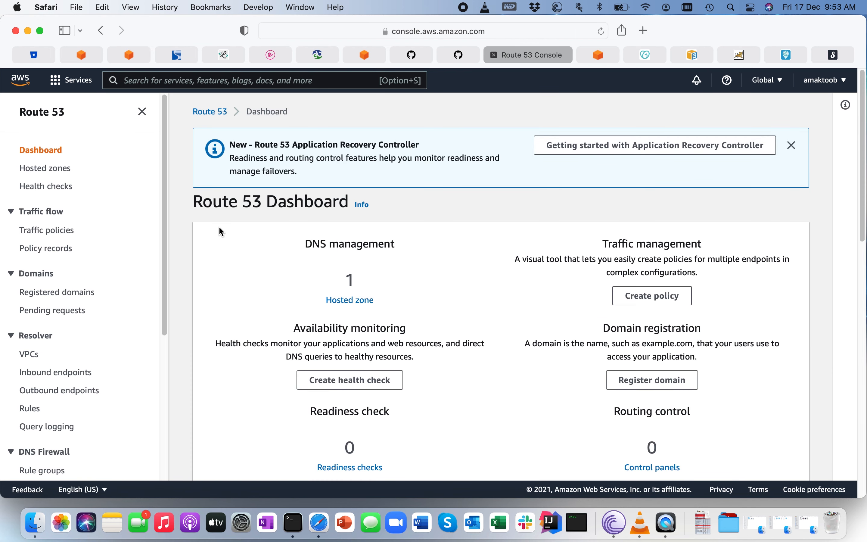
{"action": "left_click", "coordinate": [40, 173]}
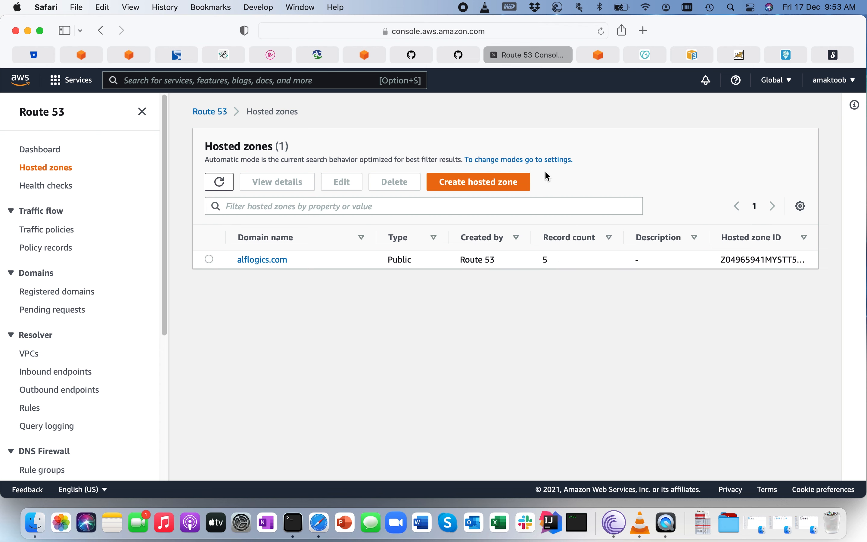
Create a public hosted zone with the domain name maktoobtech.com.
{"action": "left_click", "coordinate": [495, 189]}
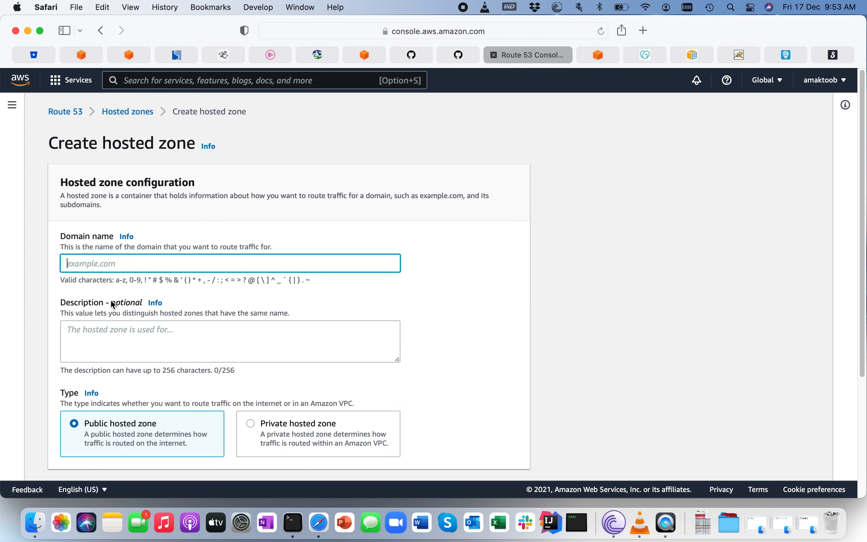
{"action": "type", "text": "maktoobtech.com"}
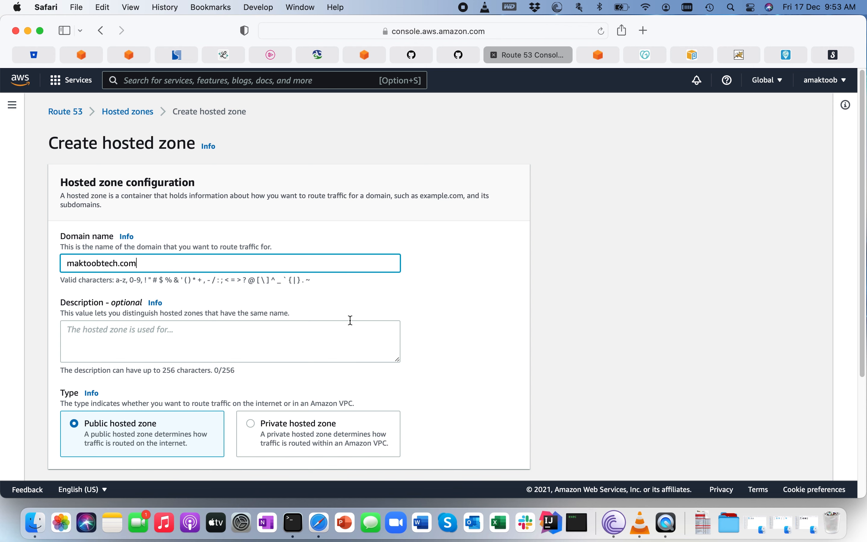
{"action": "scroll", "coordinate": [351, 319], "scroll_direction": "down", "scroll_amount": 5}
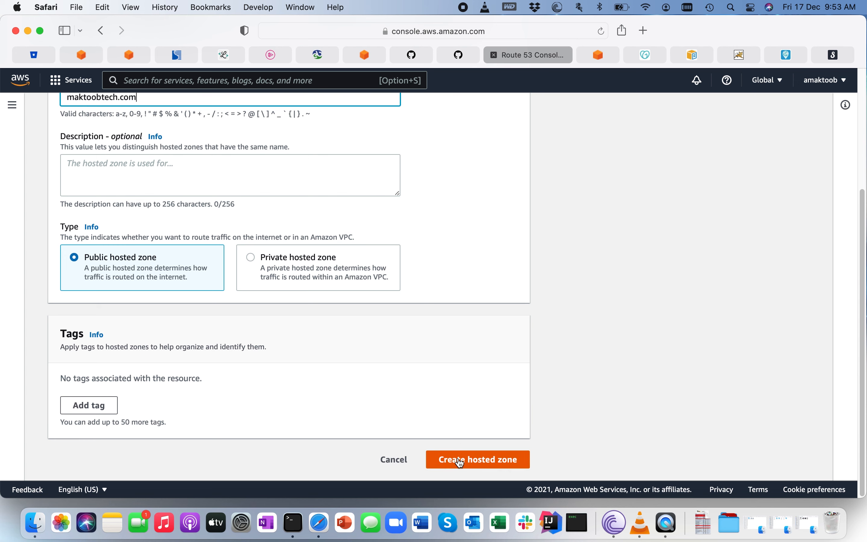
{"action": "left_click", "coordinate": [456, 459]}
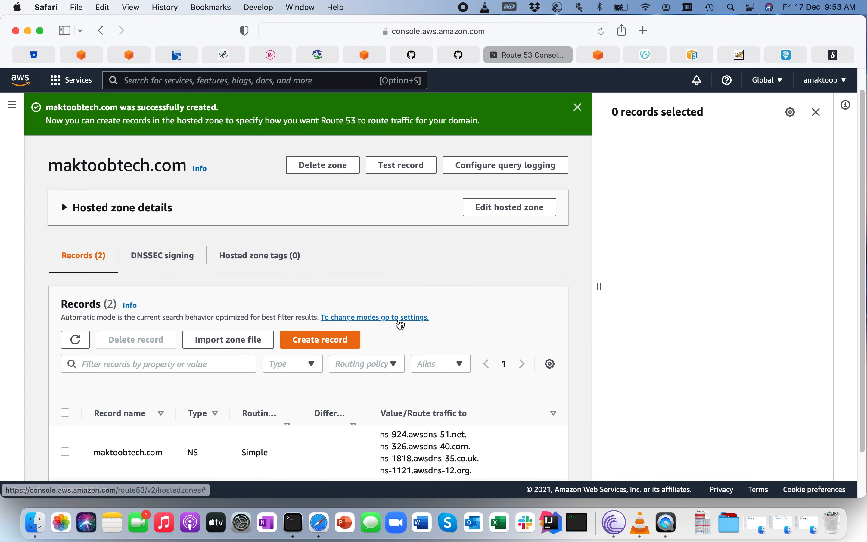
Copy the first name server, ns-924.awsdns-51.net, from the maktoobtech.com NS record.
{"action": "scroll", "coordinate": [401, 324], "scroll_direction": "down", "scroll_amount": 3}
{"action": "left_click_drag", "start_coordinate": [383, 382], "coordinate": [466, 382]}
{"action": "key", "text": "super+c"}
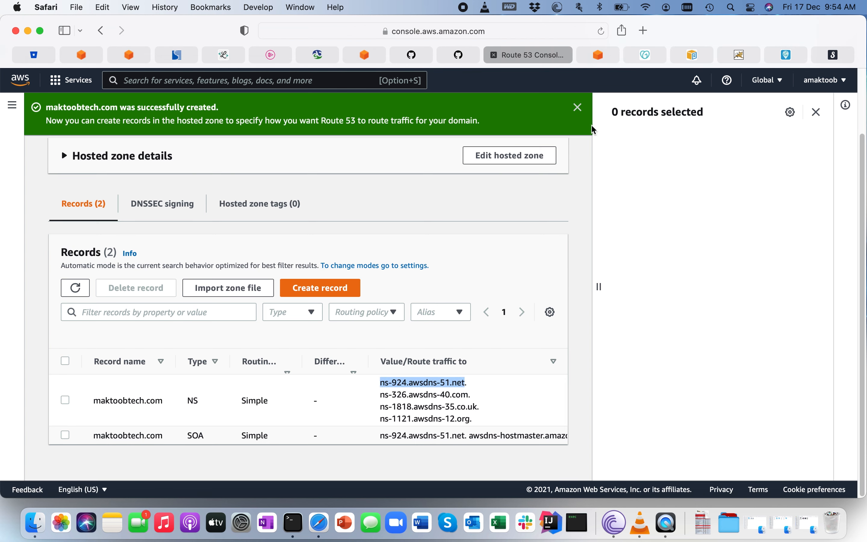
Switch to GoDaddy, find maktoobtech.com among the account's domains and open its DNS management page.
{"action": "left_click", "coordinate": [645, 55]}
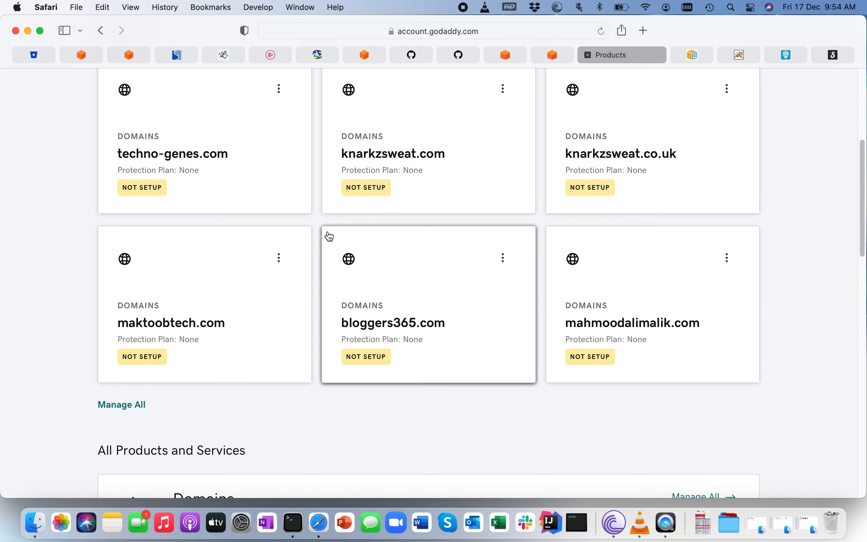
{"action": "scroll", "coordinate": [269, 363], "scroll_direction": "up", "scroll_amount": 5}
{"action": "scroll", "coordinate": [270, 363], "scroll_direction": "down", "scroll_amount": 8}
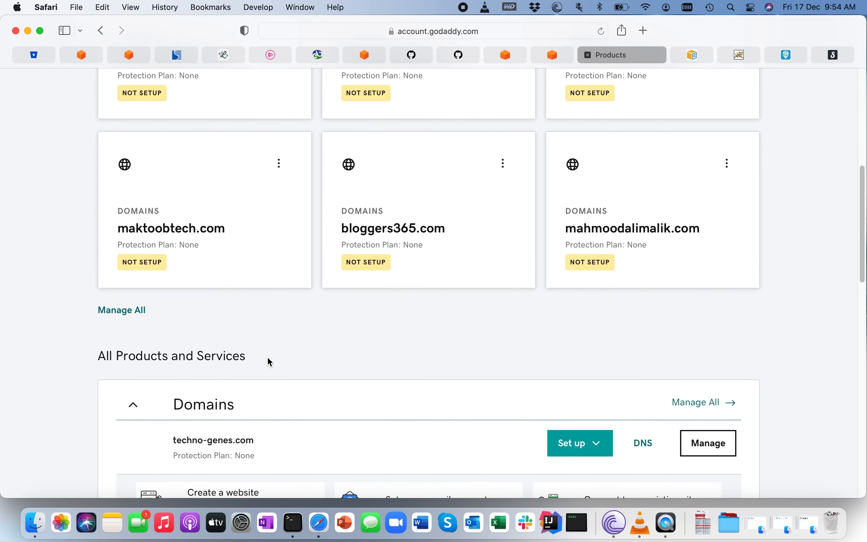
{"action": "left_click", "coordinate": [175, 229]}
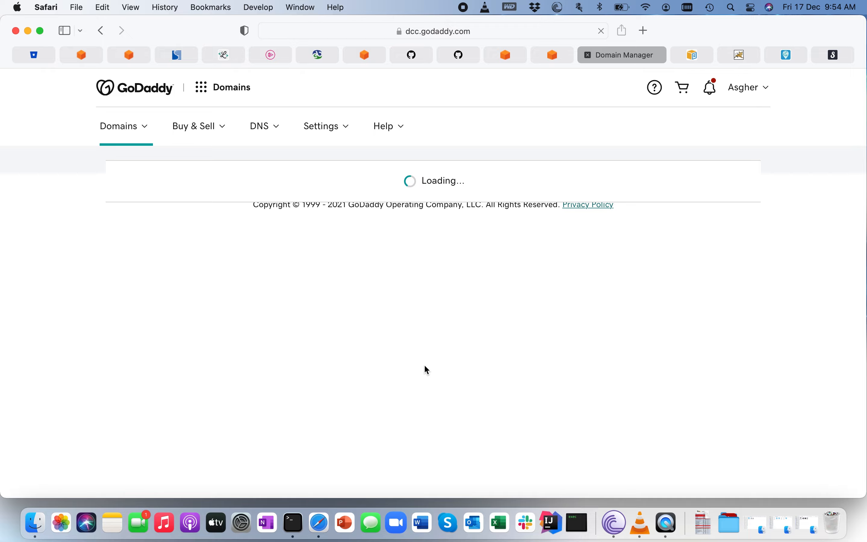
{"action": "scroll", "coordinate": [425, 366], "scroll_direction": "down", "scroll_amount": 15}
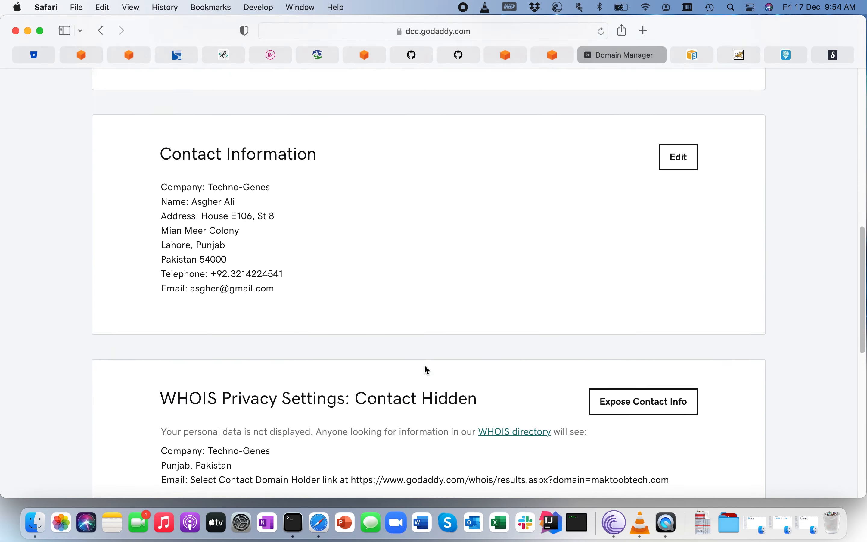
{"action": "left_click", "coordinate": [509, 171]}
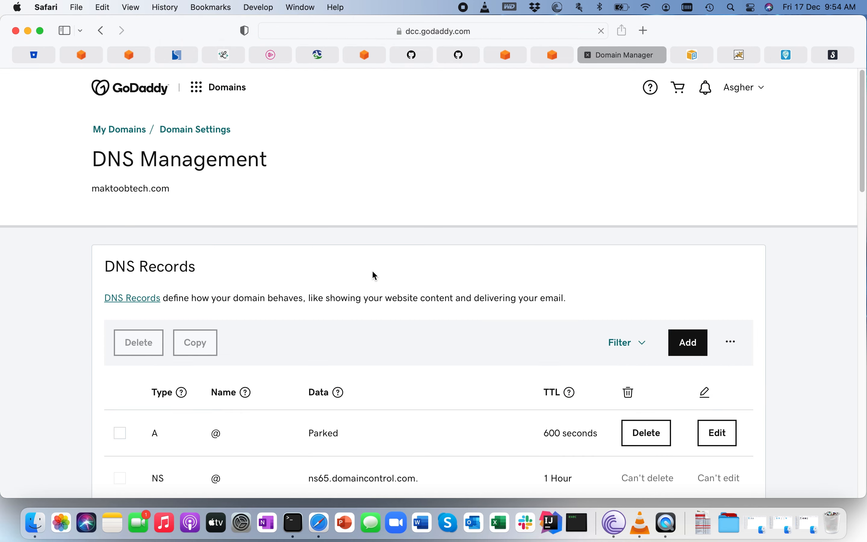
Change the domain's nameservers to own entries and enter ns-924.awsdns-51.net as the first nameserver.
{"action": "scroll", "coordinate": [358, 284], "scroll_direction": "down", "scroll_amount": 6}
{"action": "scroll", "coordinate": [361, 286], "scroll_direction": "down", "scroll_amount": 6}
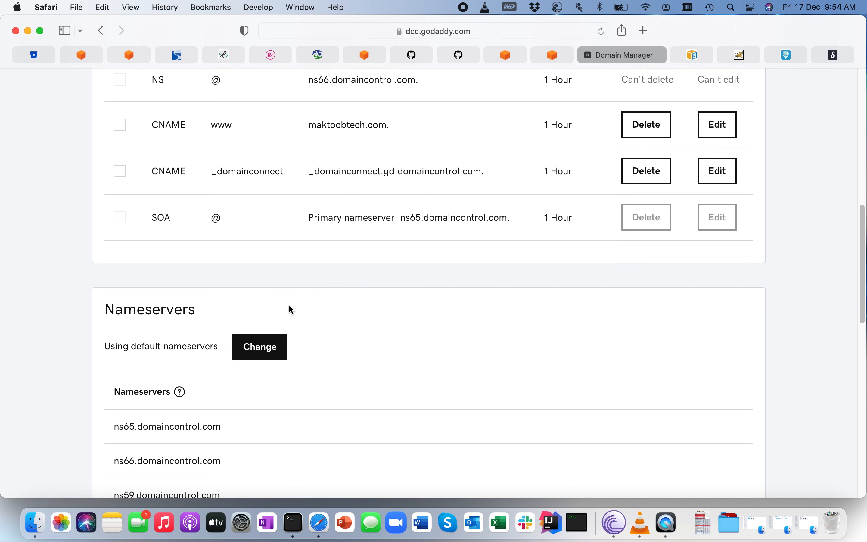
{"action": "left_click", "coordinate": [263, 354]}
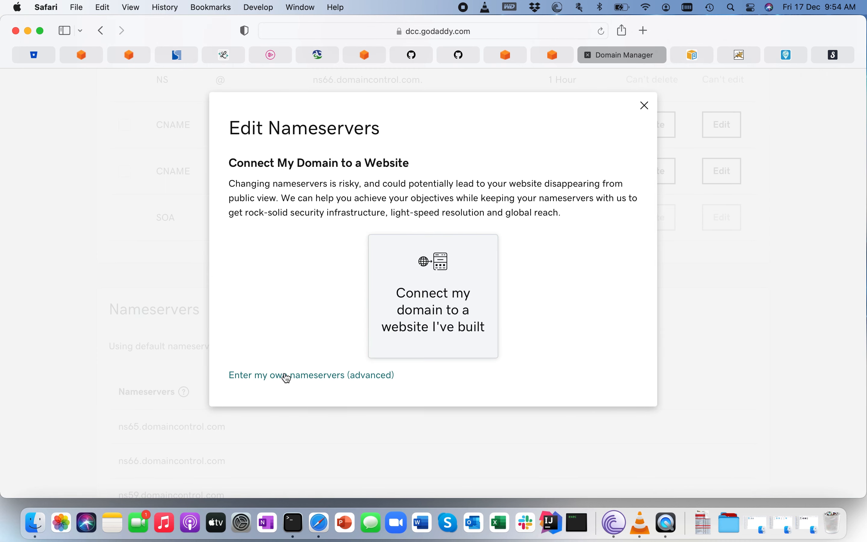
{"action": "left_click", "coordinate": [286, 375]}
{"action": "left_click", "coordinate": [273, 228]}
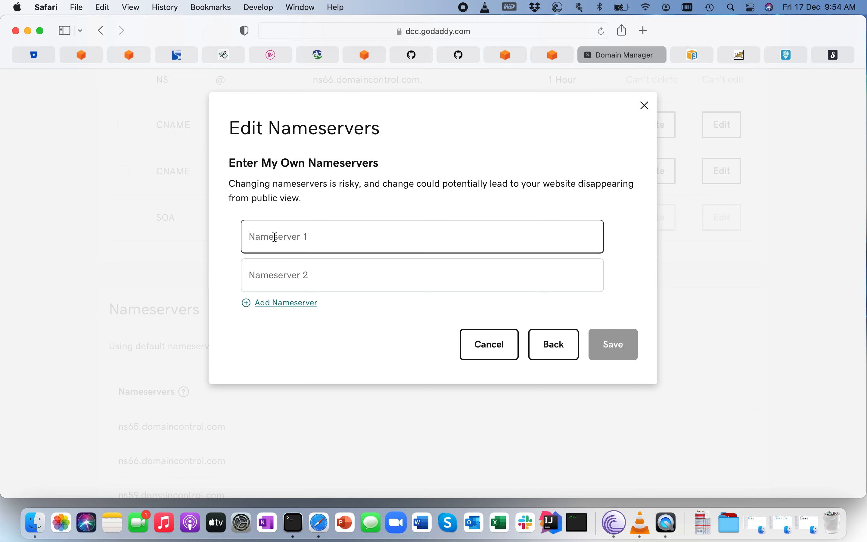
{"action": "key", "text": "super+v"}
Copy ns-326.awsdns-40.com from the Route 53 NS record and enter it as GoDaddy's second nameserver.
{"action": "left_click", "coordinate": [552, 55]}
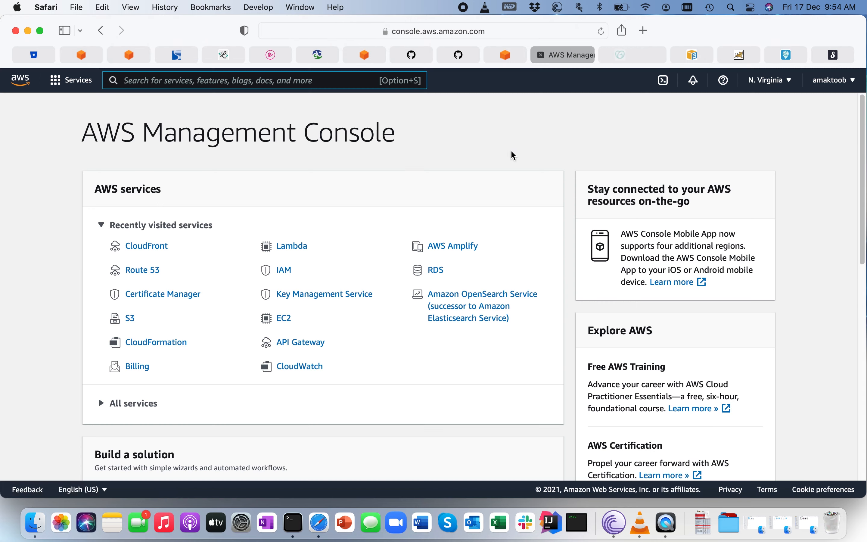
{"action": "left_click", "coordinate": [505, 55]}
{"action": "left_click_drag", "start_coordinate": [380, 395], "coordinate": [468, 395]}
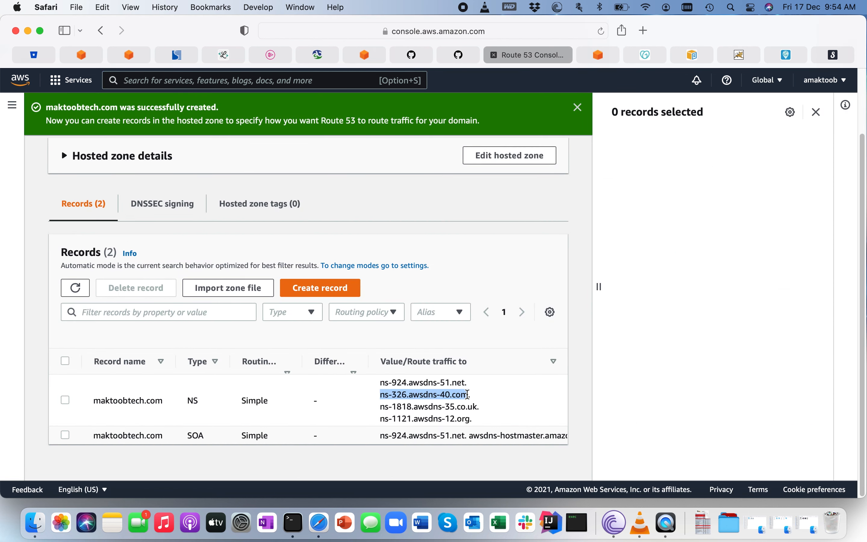
{"action": "left_click", "coordinate": [611, 55]}
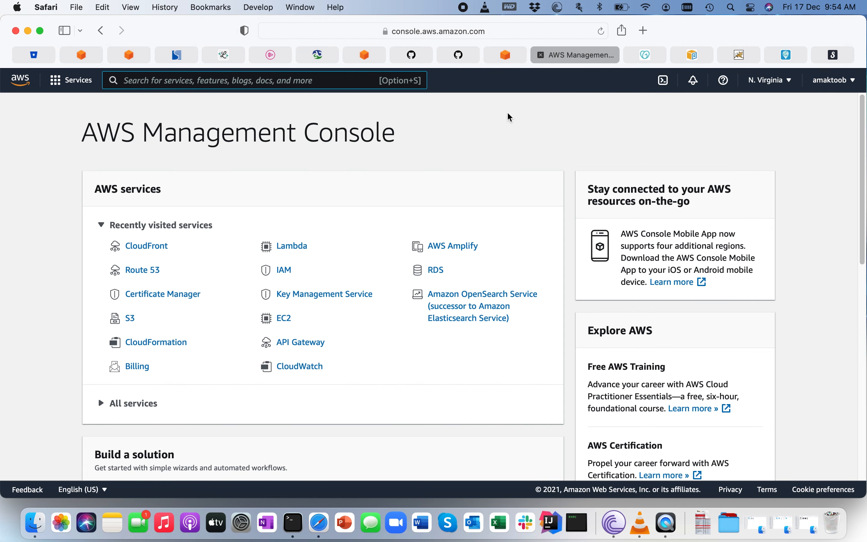
{"action": "left_click", "coordinate": [655, 58]}
{"action": "left_click", "coordinate": [323, 266]}
{"action": "key", "text": "super+v"}
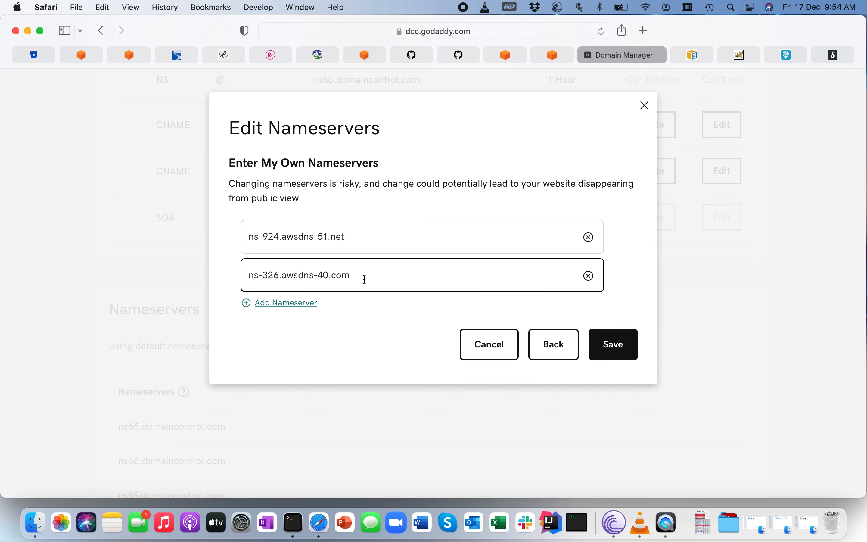
Add a third nameserver in GoDaddy and fill it with ns-1818.awsdns-35.co.uk copied from the Route 53 NS record.
{"action": "left_click", "coordinate": [283, 303]}
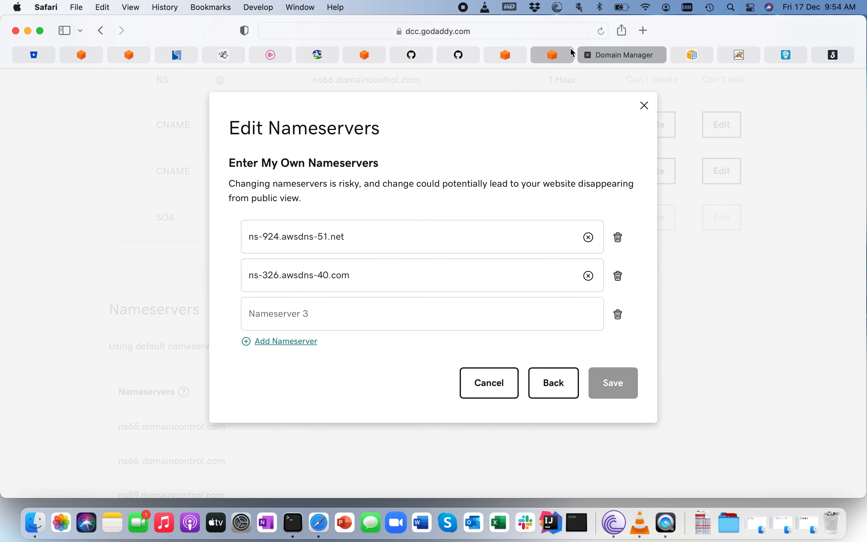
{"action": "left_click", "coordinate": [508, 55]}
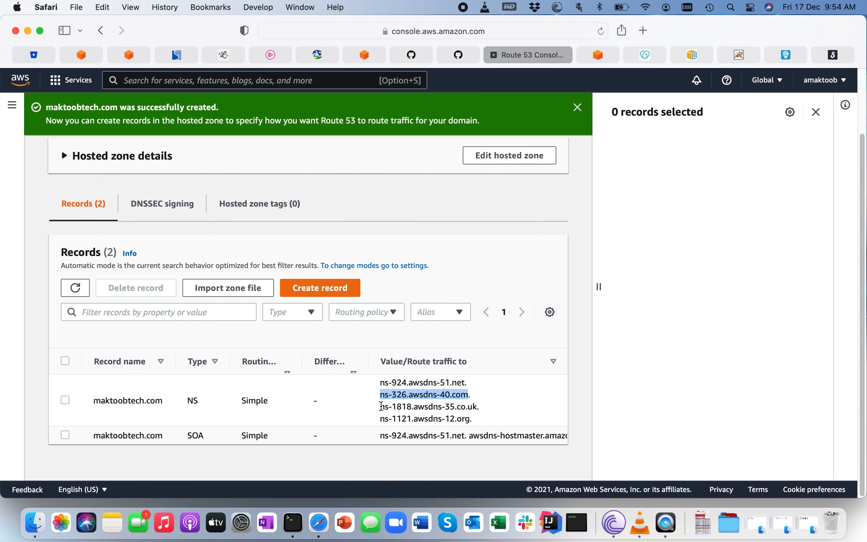
{"action": "left_click_drag", "start_coordinate": [382, 406], "coordinate": [477, 406]}
{"action": "key", "text": "super+c"}
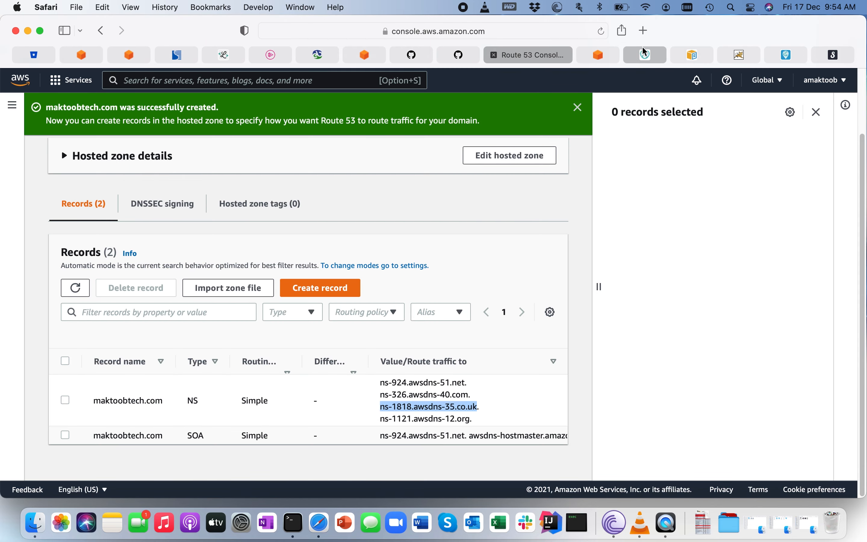
{"action": "left_click", "coordinate": [644, 55]}
{"action": "left_click", "coordinate": [294, 315]}
{"action": "key", "text": "super+v"}
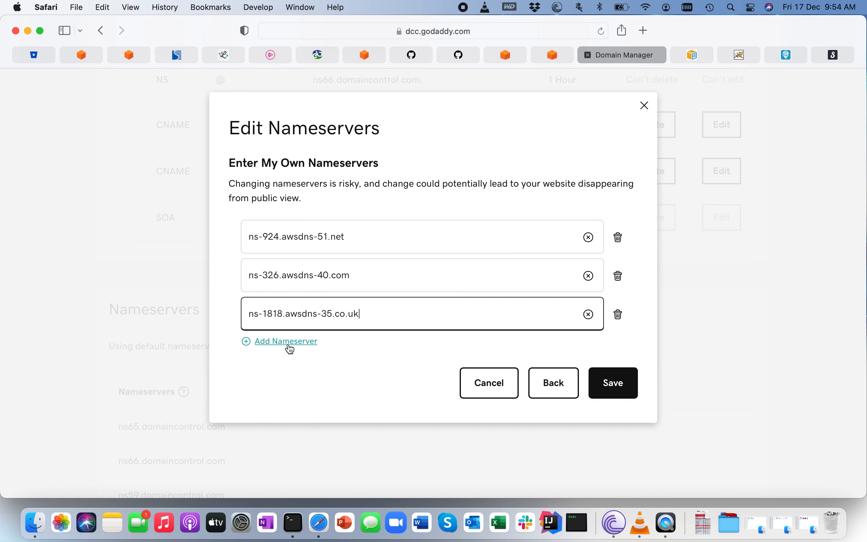
Add a fourth nameserver in GoDaddy and fill it with ns-1121.awsdns-12.org copied from the Route 53 NS record.
{"action": "left_click", "coordinate": [291, 343]}
{"action": "left_click", "coordinate": [507, 56]}
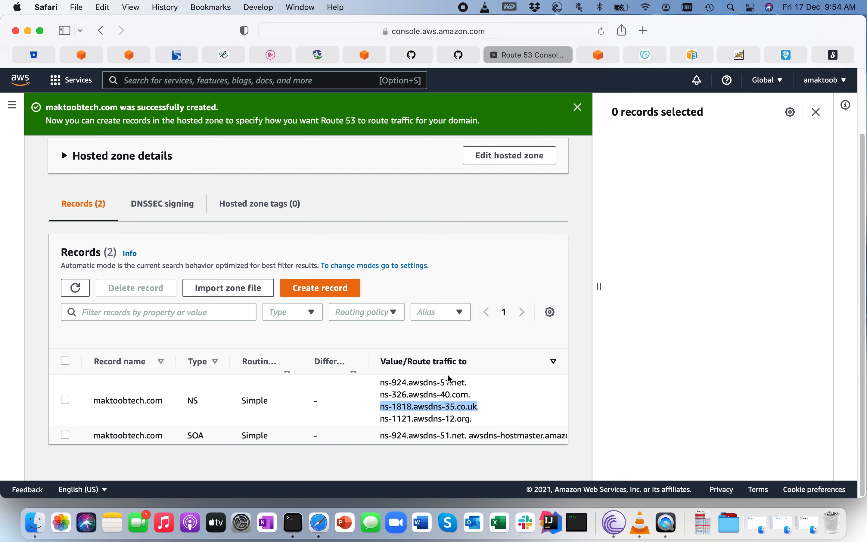
{"action": "left_click_drag", "start_coordinate": [382, 418], "coordinate": [471, 417]}
{"action": "key", "text": "cmd+c"}
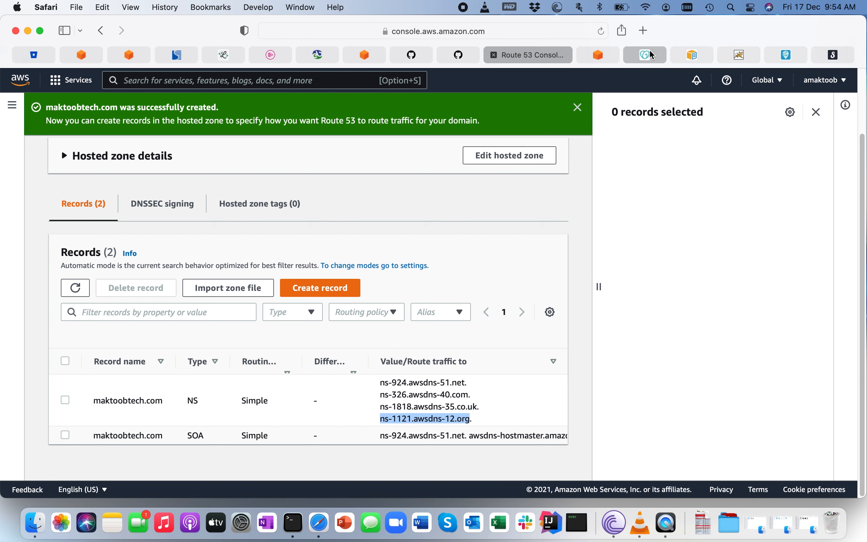
{"action": "left_click", "coordinate": [643, 54]}
{"action": "left_click", "coordinate": [338, 347]}
{"action": "key", "text": "cmd+v"}
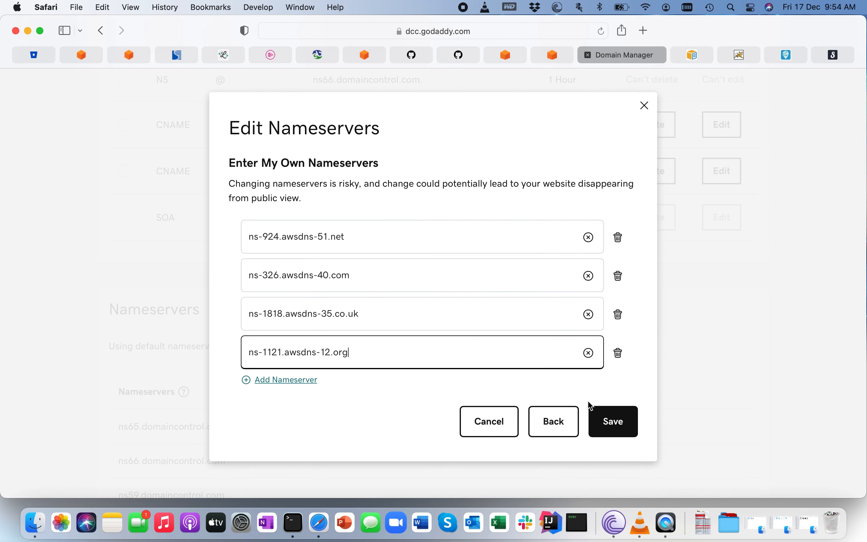
Save the custom nameservers and consent to the nameserver update for maktoobtech.com.
{"action": "left_click", "coordinate": [613, 420]}
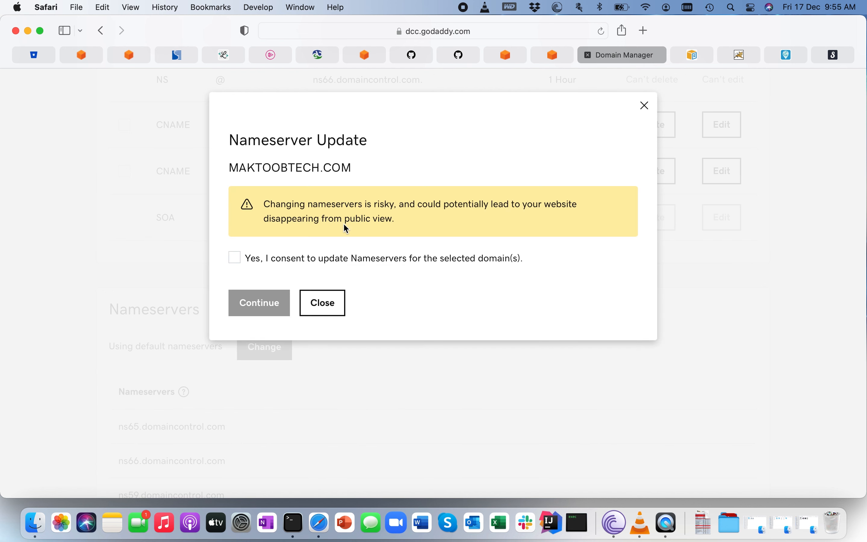
{"action": "left_click", "coordinate": [236, 261]}
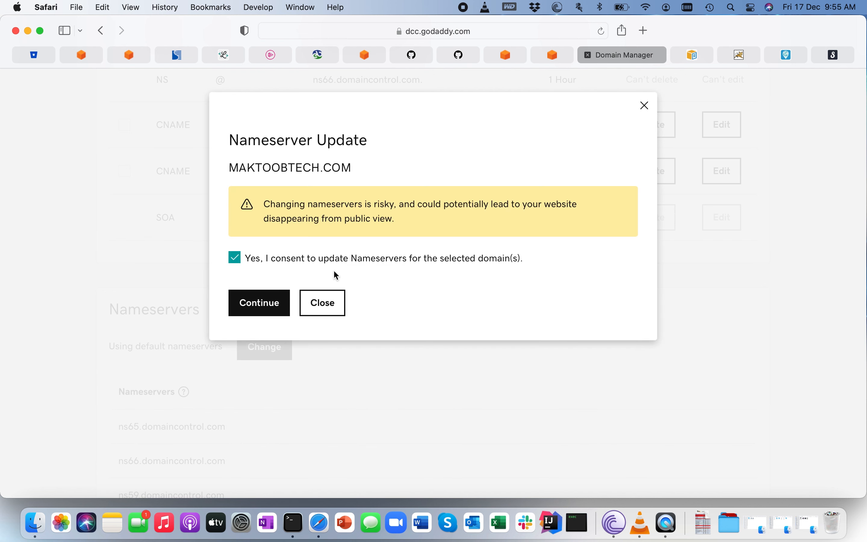
{"action": "left_click", "coordinate": [258, 305]}
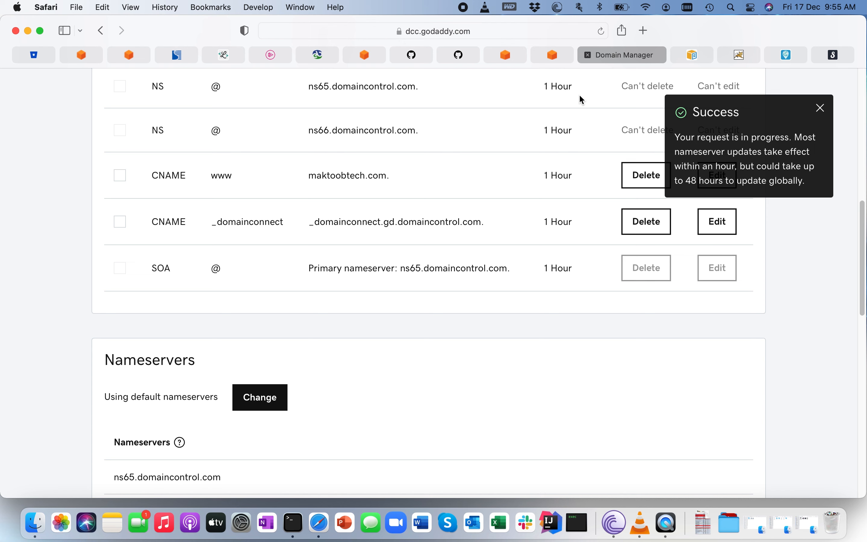
Return to the AWS console, search for acm and open Certificate Manager.
{"action": "left_click", "coordinate": [515, 57]}
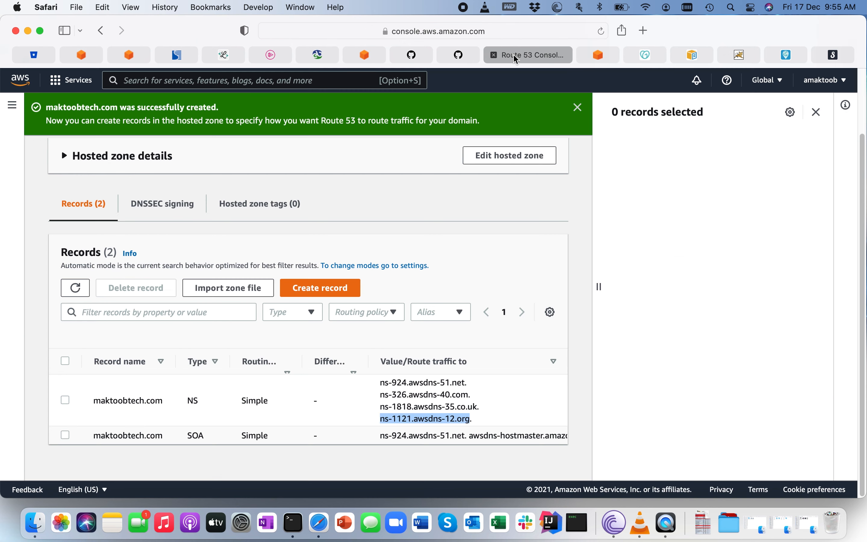
{"action": "left_click", "coordinate": [412, 391]}
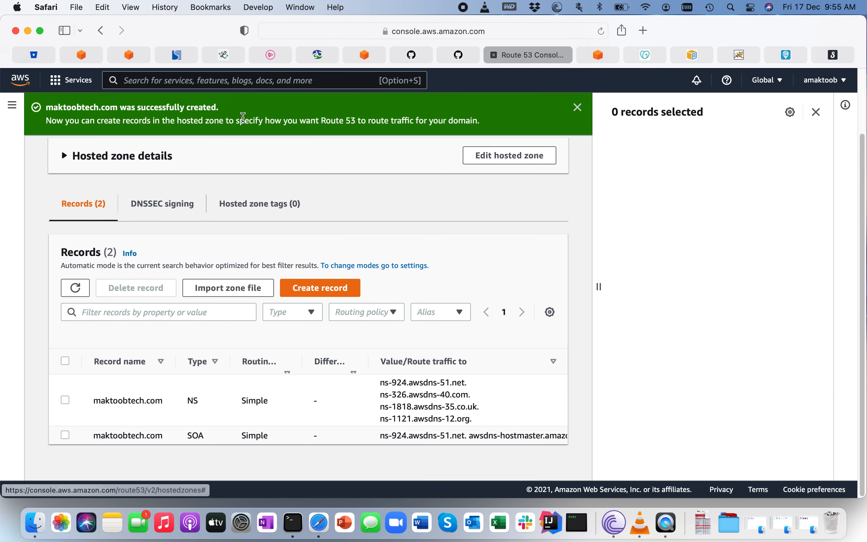
{"action": "left_click", "coordinate": [602, 56]}
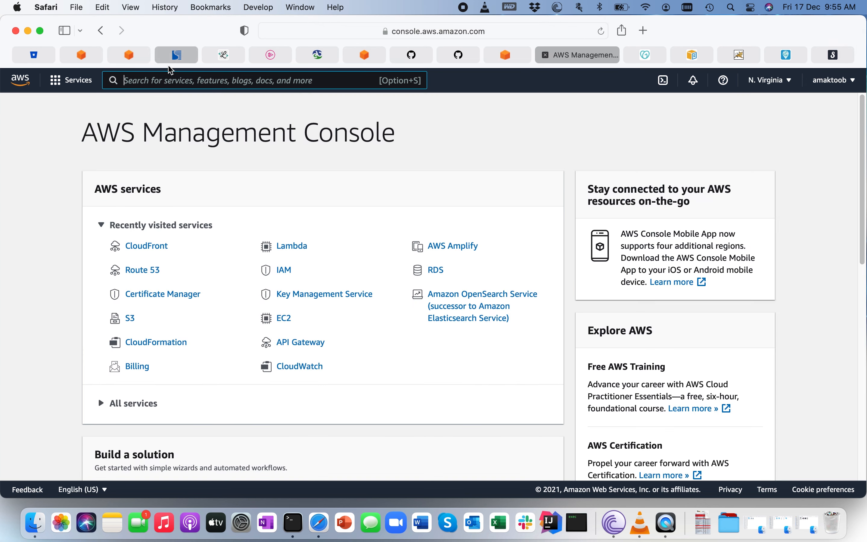
{"action": "left_click", "coordinate": [149, 79]}
{"action": "type", "text": "acm"}
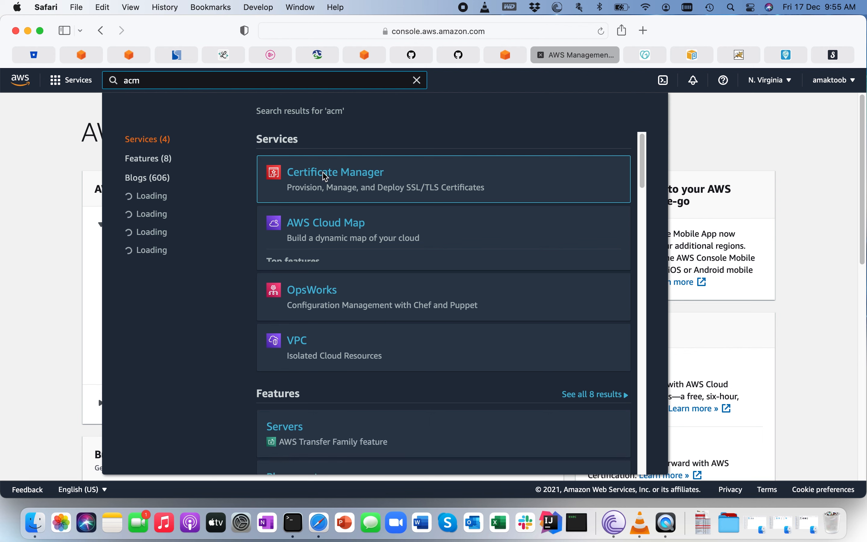
{"action": "left_click", "coordinate": [325, 174]}
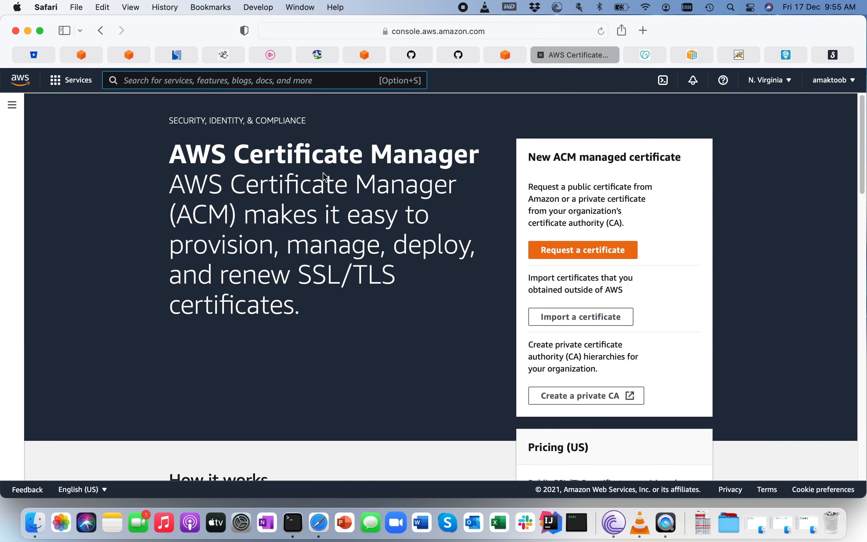
Start a public certificate request with maktoobtech.com as the fully qualified domain name.
{"action": "left_click", "coordinate": [588, 247]}
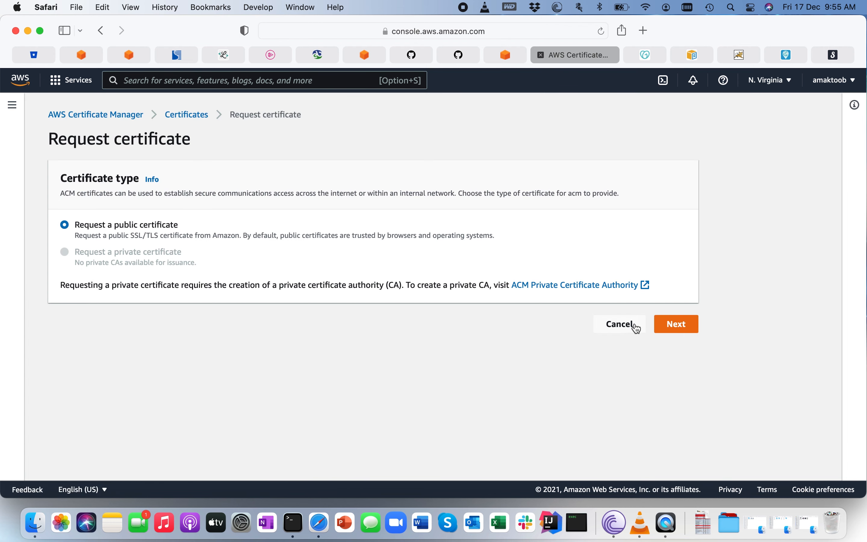
{"action": "left_click", "coordinate": [681, 325]}
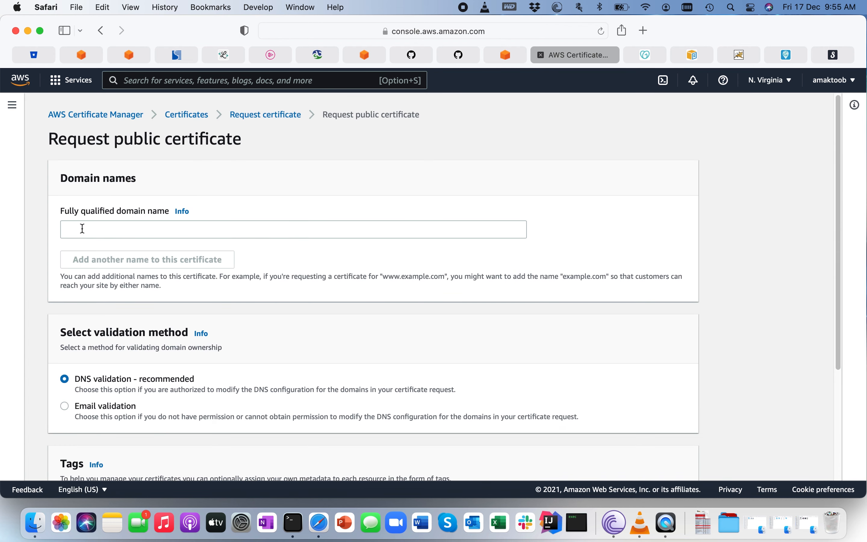
{"action": "left_click", "coordinate": [83, 228]}
{"action": "type", "text": "maktoobb"}
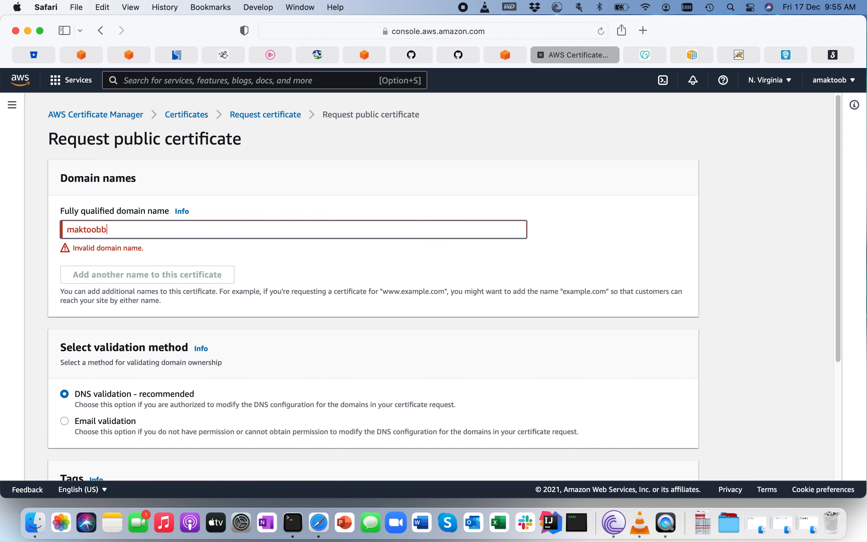
{"action": "key", "text": "BackSpace"}
{"action": "type", "text": "tech.com"}
{"action": "left_click", "coordinate": [130, 261]}
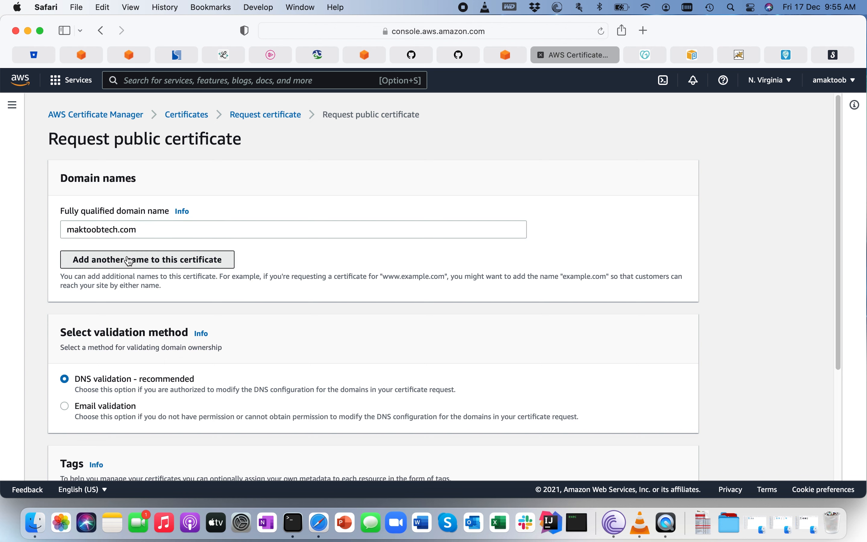
{"action": "left_click", "coordinate": [97, 258]}
{"action": "type", "text": "www."}
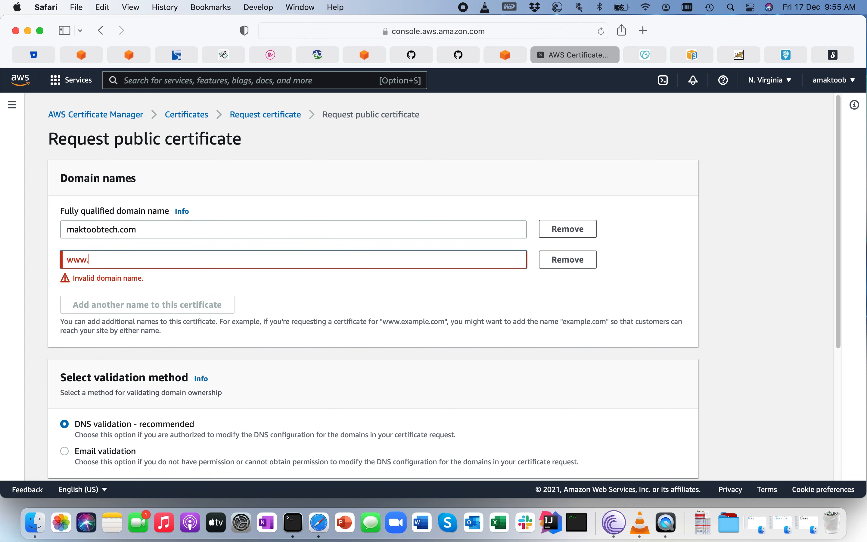
{"action": "type", "text": "btech.com"}
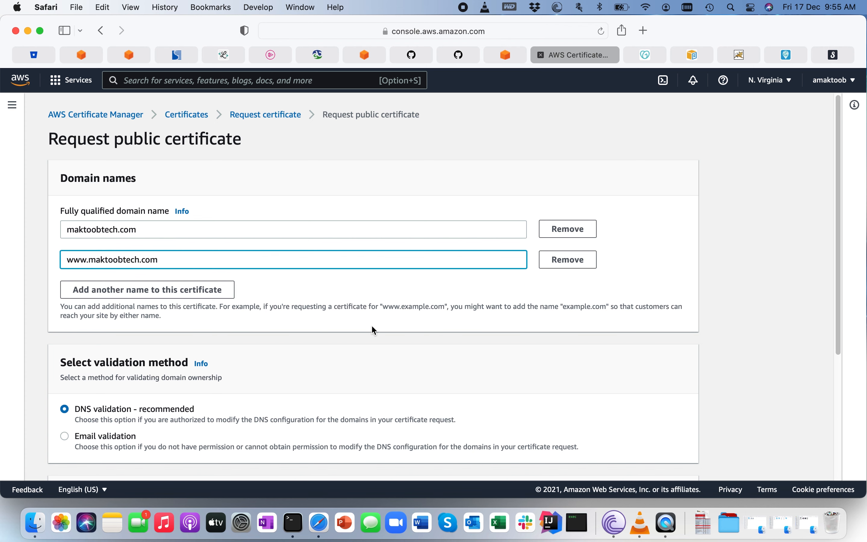
{"action": "scroll", "coordinate": [372, 330], "scroll_direction": "down", "scroll_amount": 5}
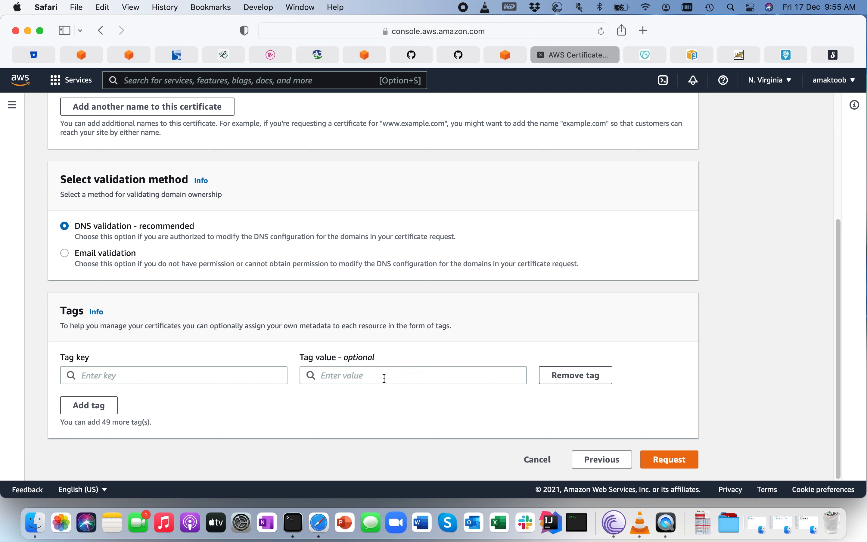
{"action": "left_click", "coordinate": [680, 461]}
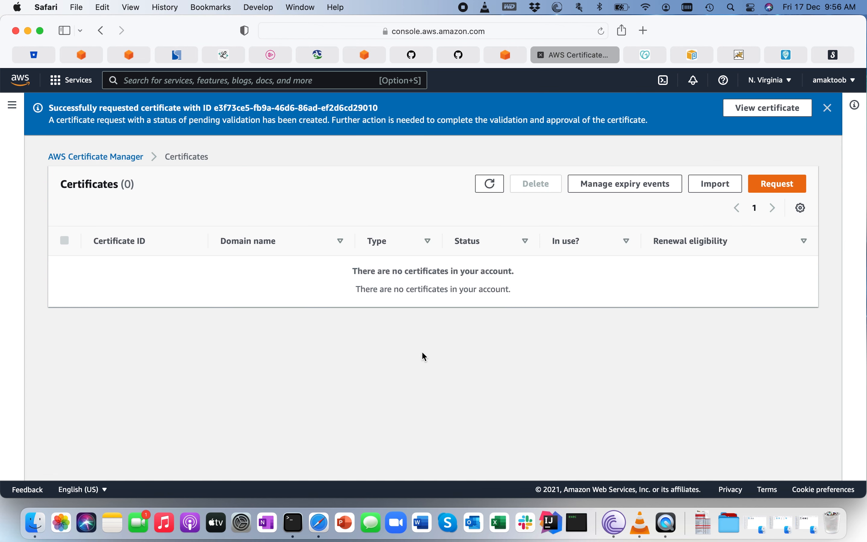
Refresh the certificates list, open the requested maktoobtech.com certificate and review its domains.
{"action": "left_click", "coordinate": [490, 184]}
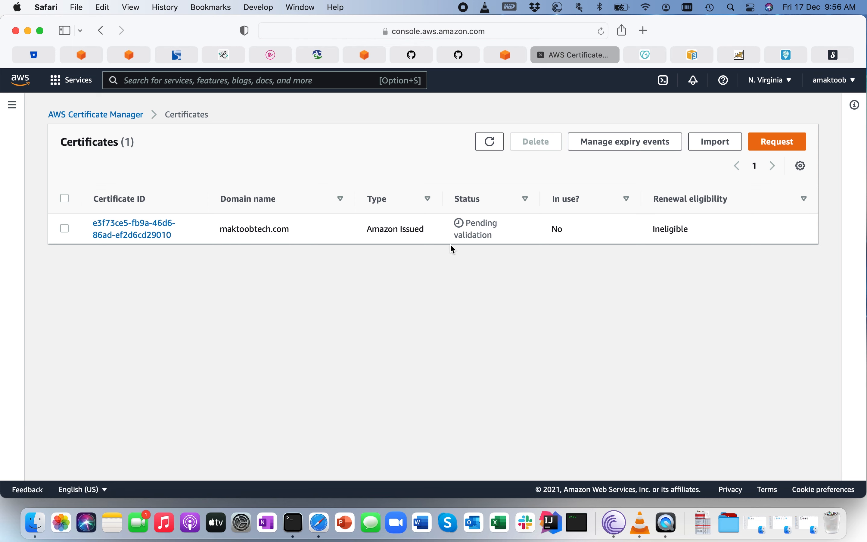
{"action": "left_click", "coordinate": [120, 235]}
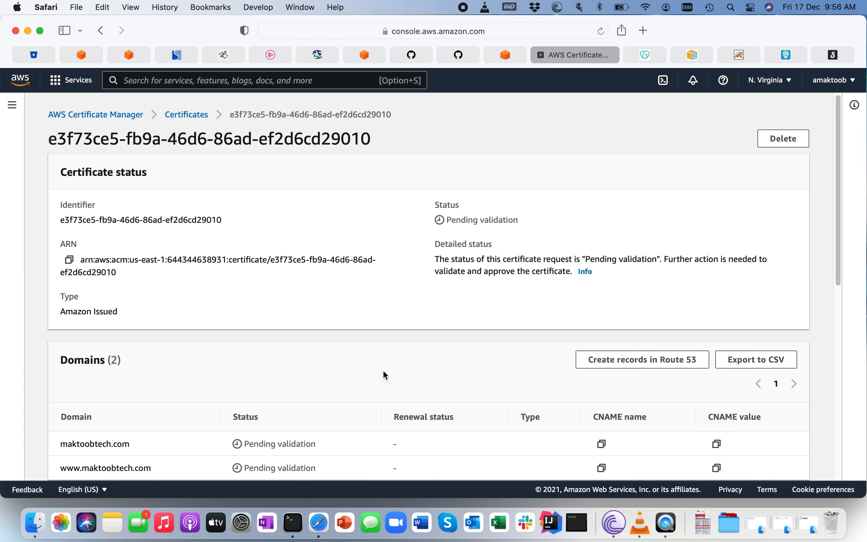
{"action": "scroll", "coordinate": [518, 333], "scroll_direction": "down", "scroll_amount": 5}
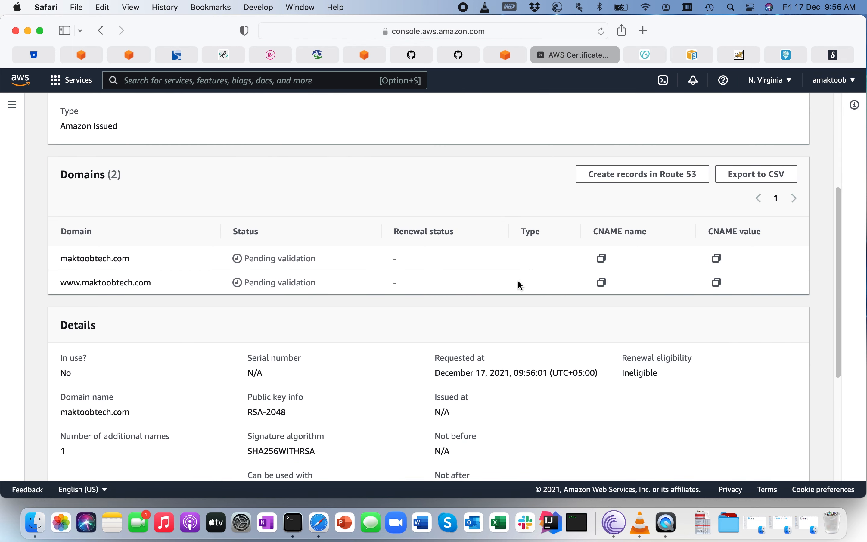
{"action": "scroll", "coordinate": [521, 285], "scroll_direction": "down", "scroll_amount": 1}
{"action": "scroll", "coordinate": [535, 313], "scroll_direction": "up", "scroll_amount": 5}
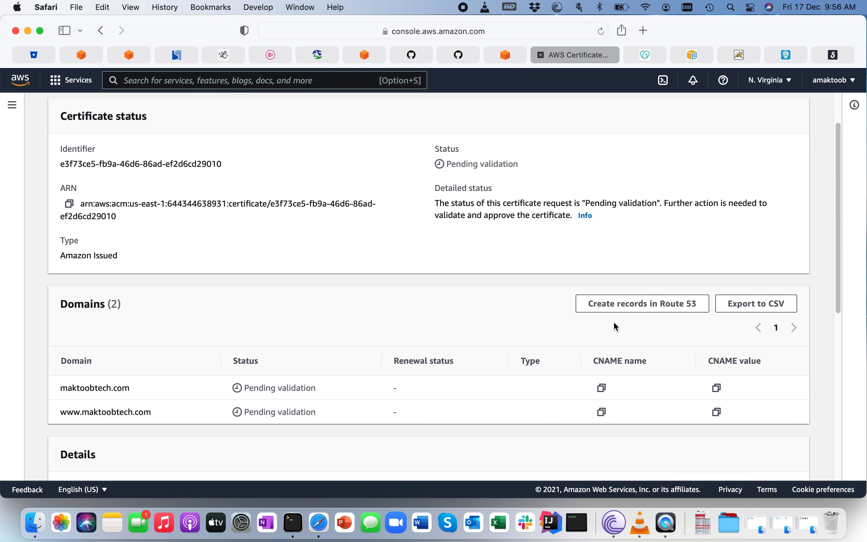
{"action": "left_click", "coordinate": [623, 308]}
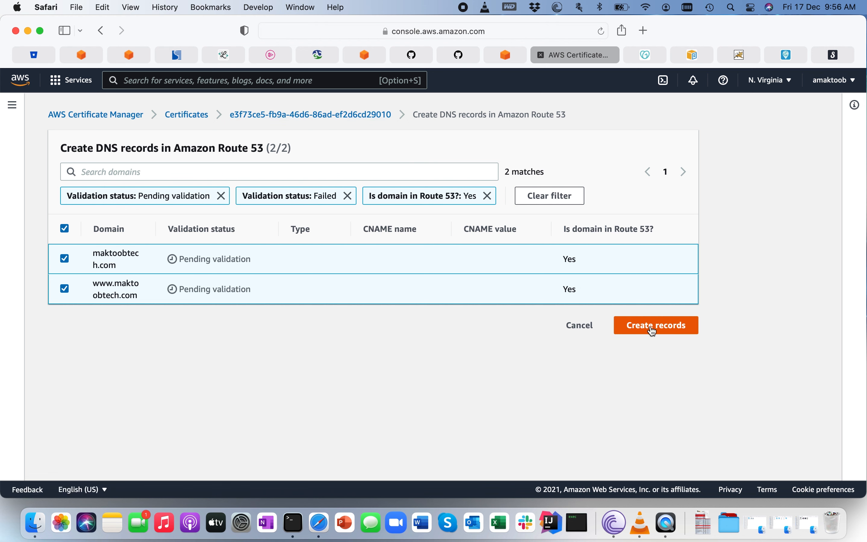
{"action": "left_click", "coordinate": [321, 117]}
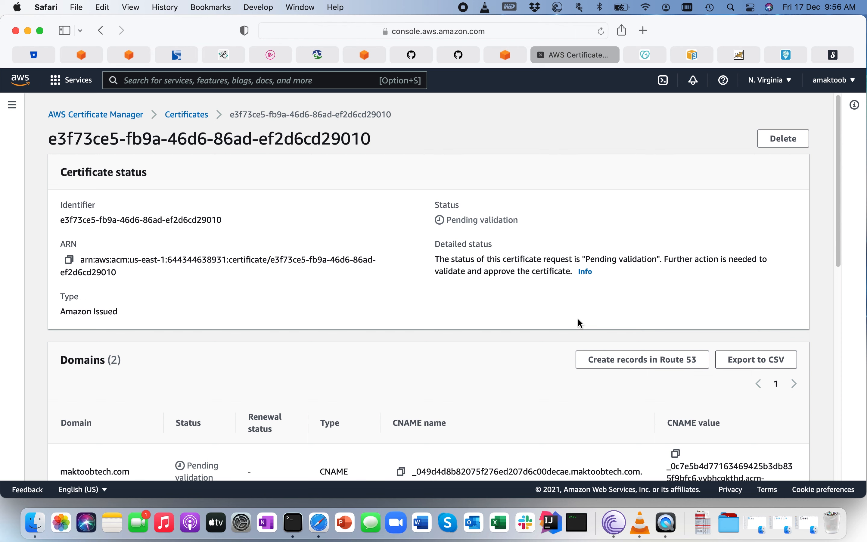
{"action": "scroll", "coordinate": [573, 330], "scroll_direction": "down", "scroll_amount": 3}
{"action": "left_click", "coordinate": [635, 308]}
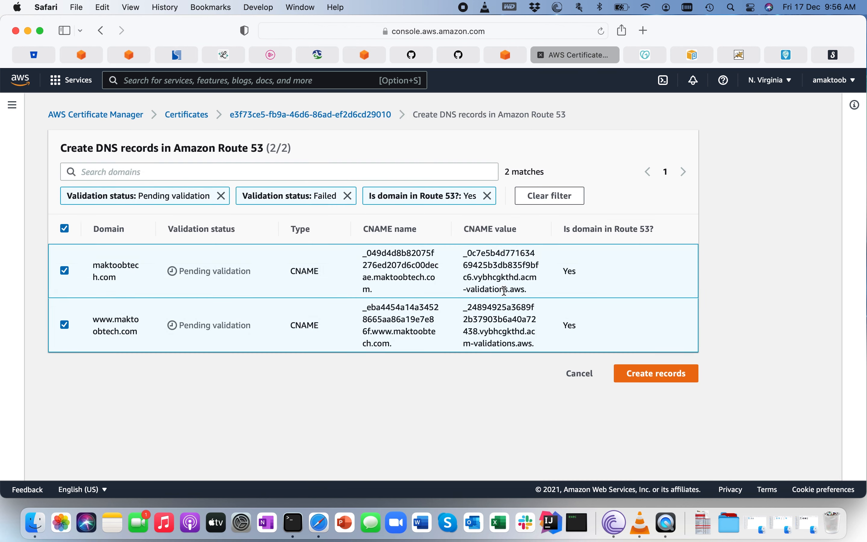
{"action": "left_click_drag", "start_coordinate": [364, 248], "coordinate": [532, 365]}
{"action": "left_click", "coordinate": [519, 382]}
{"action": "left_click", "coordinate": [649, 376]}
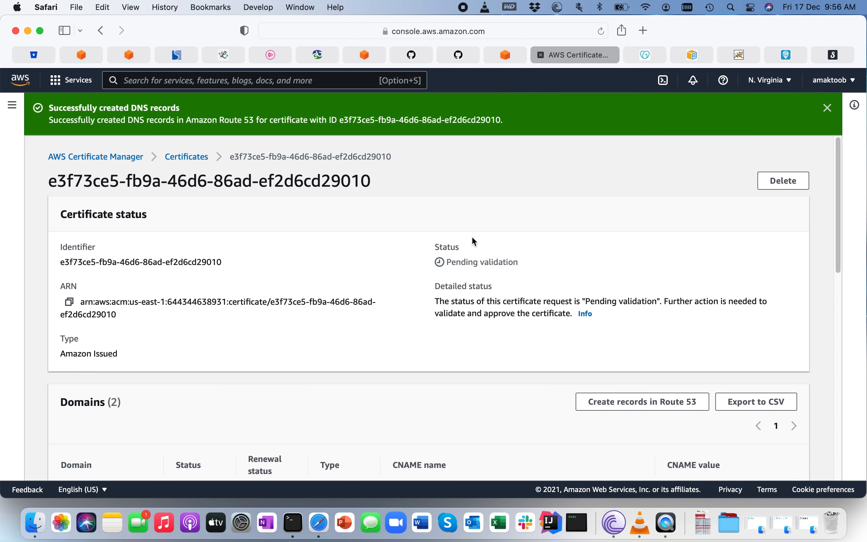
Look over the certificate's details, go back to the certificates list and refresh it.
{"action": "scroll", "coordinate": [472, 240], "scroll_direction": "down", "scroll_amount": 15}
{"action": "scroll", "coordinate": [472, 240], "scroll_direction": "up", "scroll_amount": 15}
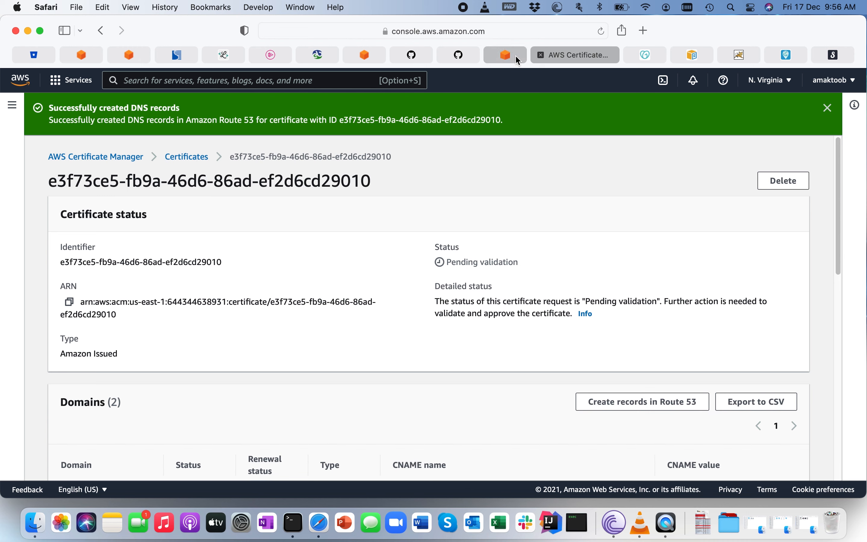
{"action": "left_click", "coordinate": [187, 157]}
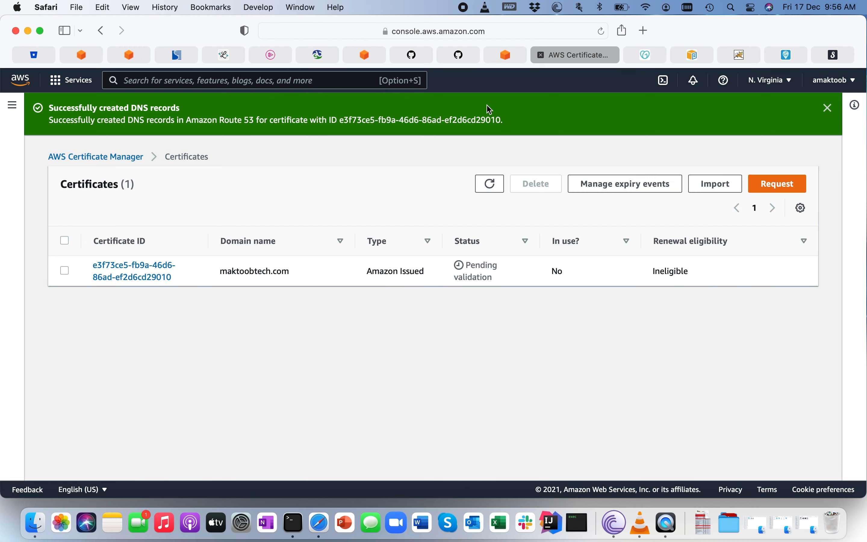
{"action": "left_click", "coordinate": [491, 185]}
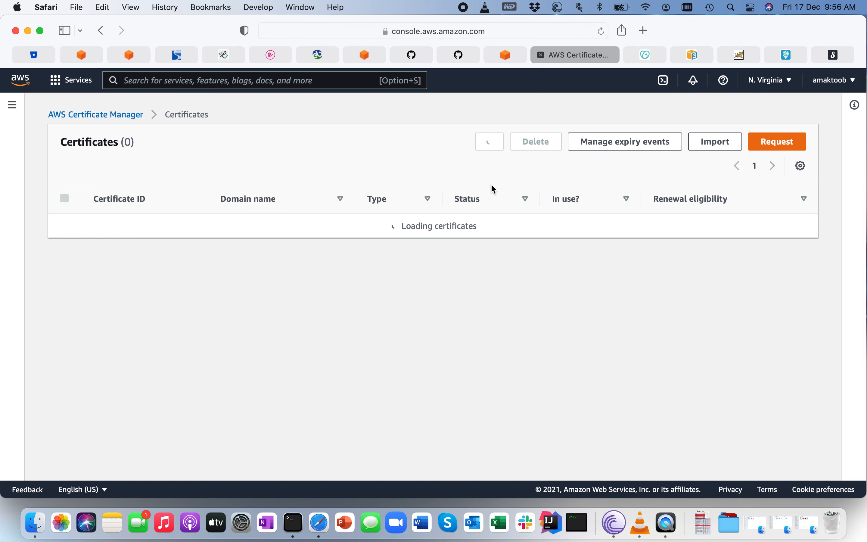
Open the maktoobtech.com hosted zone in Route 53 and check the CNAME validation records.
{"action": "left_click", "coordinate": [505, 55]}
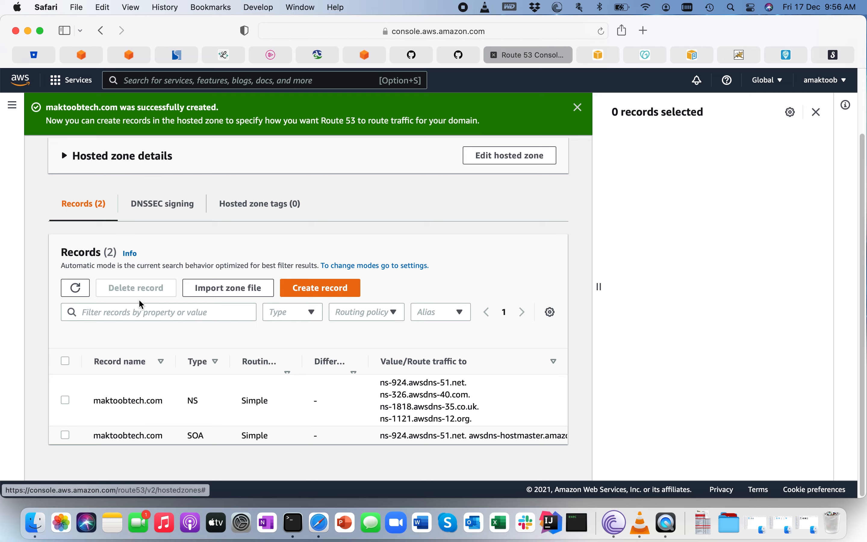
{"action": "scroll", "coordinate": [139, 299], "scroll_direction": "up", "scroll_amount": 3}
{"action": "left_click", "coordinate": [142, 155]}
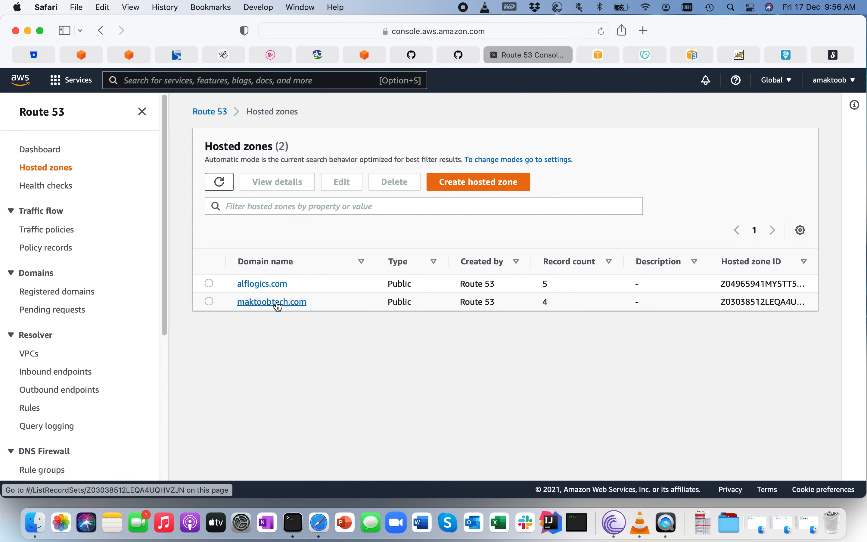
{"action": "left_click", "coordinate": [275, 303]}
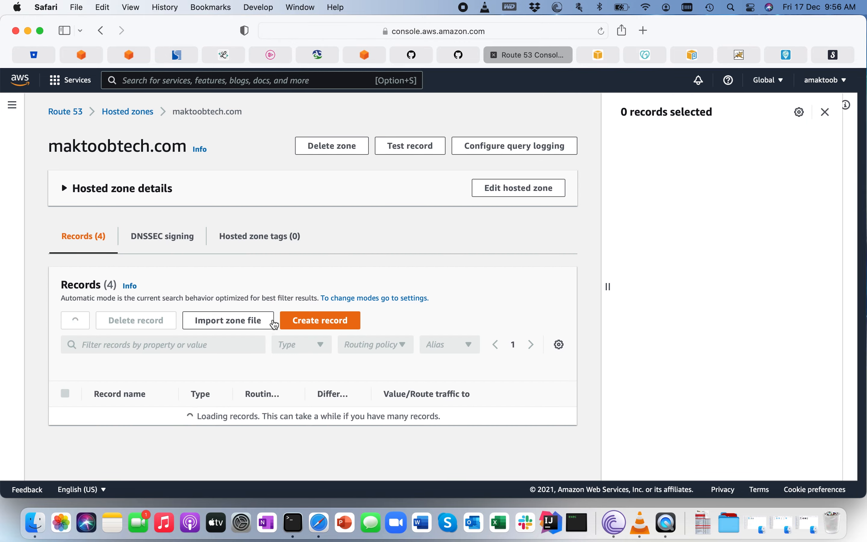
{"action": "scroll", "coordinate": [291, 345], "scroll_direction": "down", "scroll_amount": 3}
{"action": "left_click_drag", "start_coordinate": [381, 418], "coordinate": [559, 444]}
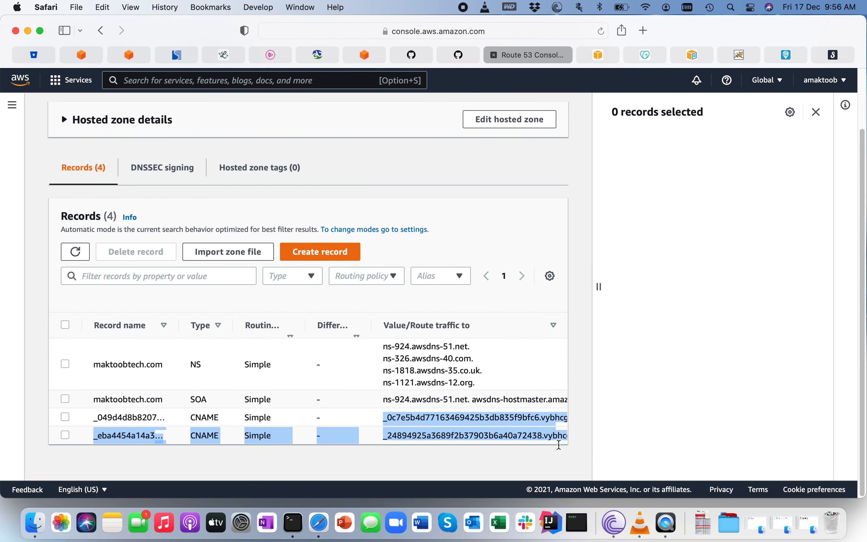
Return to Certificate Manager and keep refreshing the certificates list to check the maktoobtech.com validation status.
{"action": "left_click", "coordinate": [597, 55]}
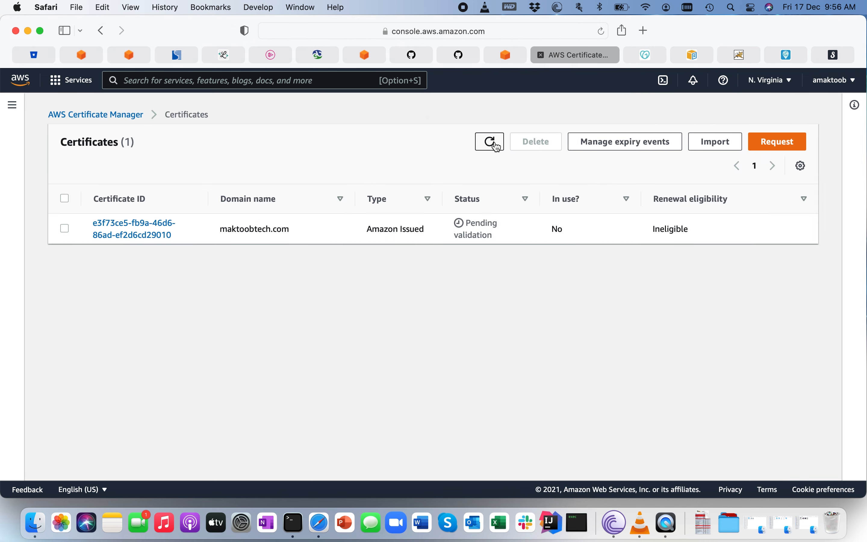
{"action": "left_click", "coordinate": [497, 142]}
{"action": "left_click", "coordinate": [497, 146]}
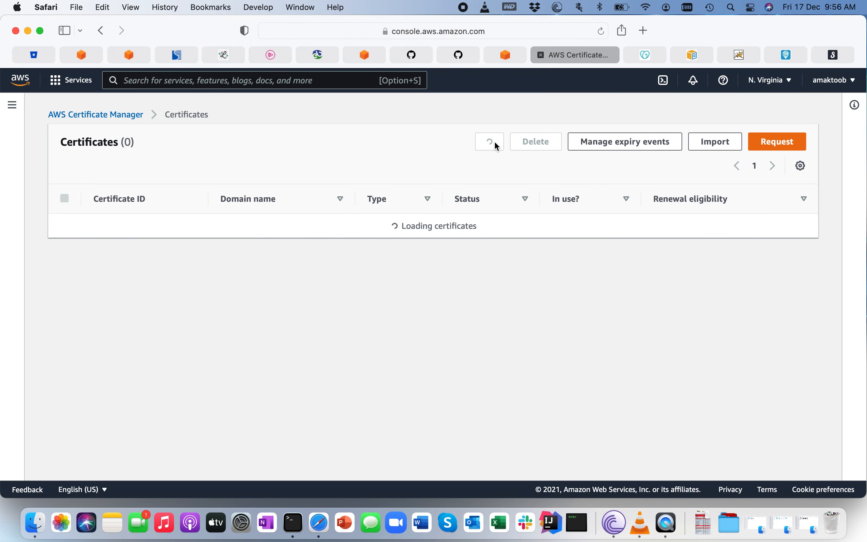
{"action": "left_click", "coordinate": [497, 146]}
{"action": "left_click", "coordinate": [497, 146]}
{"action": "left_click", "coordinate": [497, 146]}
{"action": "left_click", "coordinate": [498, 146]}
{"action": "left_click", "coordinate": [497, 146]}
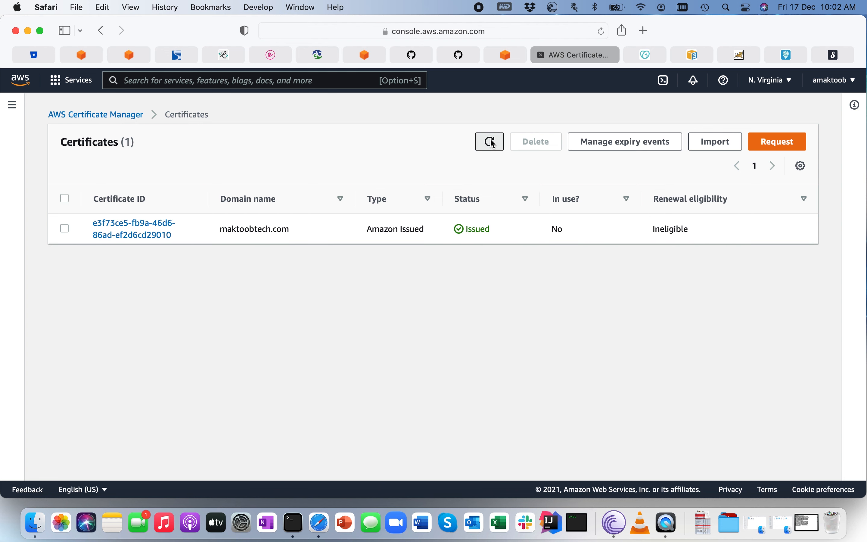
{"action": "left_click", "coordinate": [493, 143]}
{"action": "left_click_drag", "start_coordinate": [496, 235], "coordinate": [428, 239]}
{"action": "left_click", "coordinate": [426, 298]}
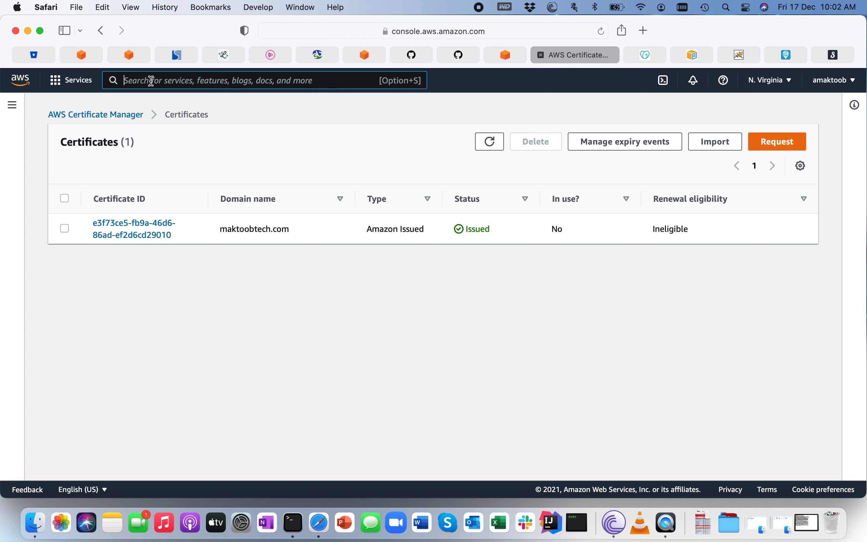
Search the AWS services for cloudf, open CloudFront and start creating a distribution.
{"action": "type", "text": "clou"}
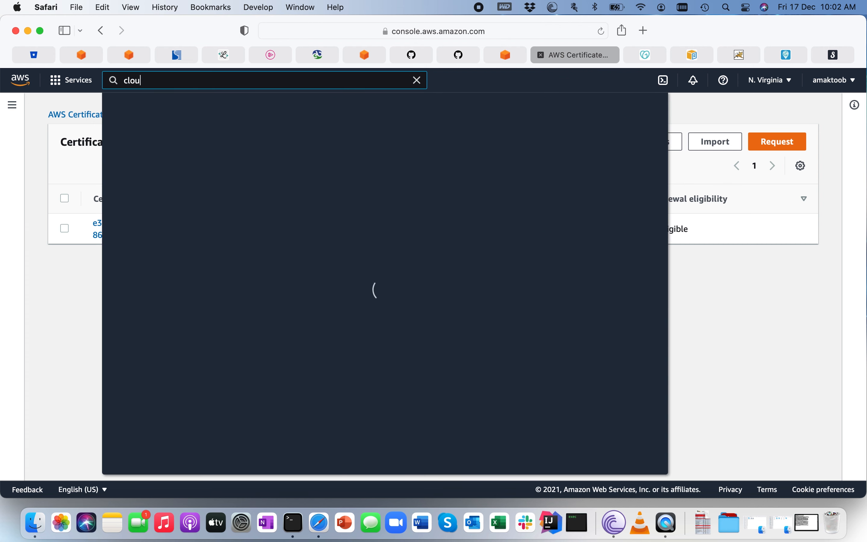
{"action": "type", "text": "df"}
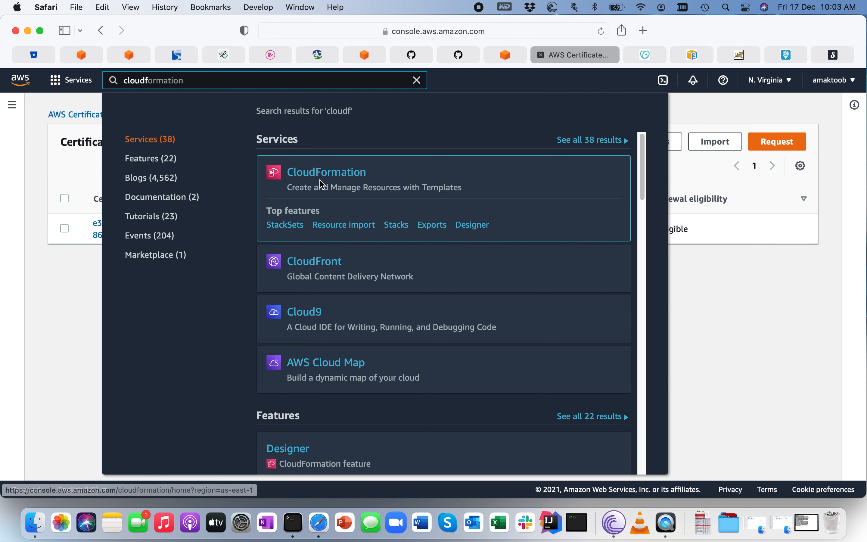
{"action": "left_click", "coordinate": [316, 228]}
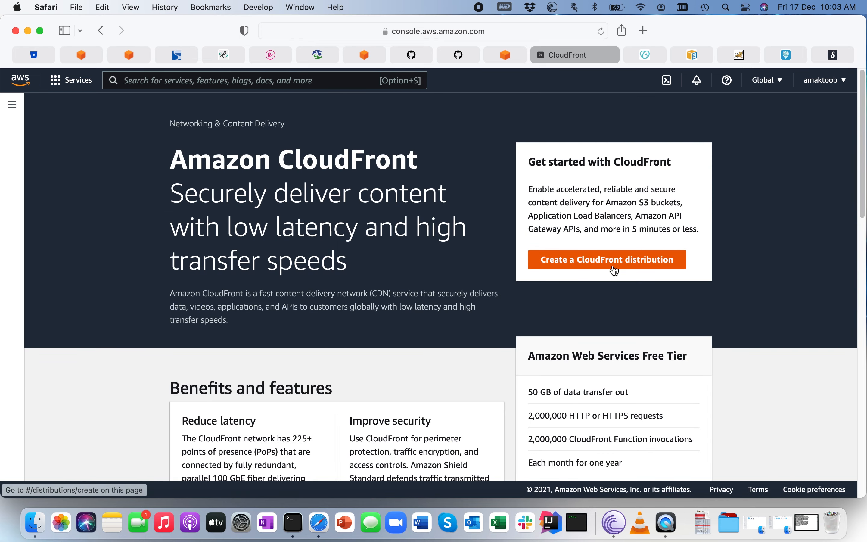
{"action": "left_click", "coordinate": [578, 261]}
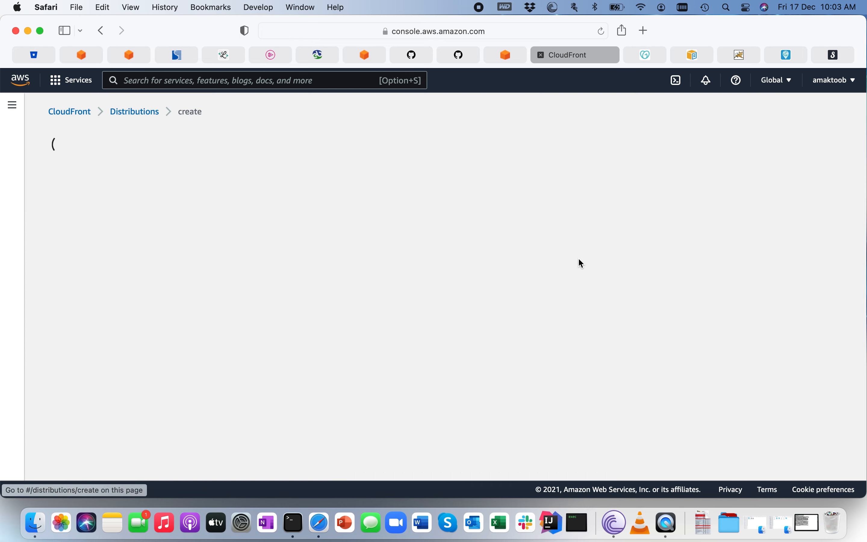
Choose the Amazon S3 bucket maktoobtech.com.s3.amazonaws.com as the distribution's origin domain and review the origin settings.
{"action": "left_click", "coordinate": [119, 245]}
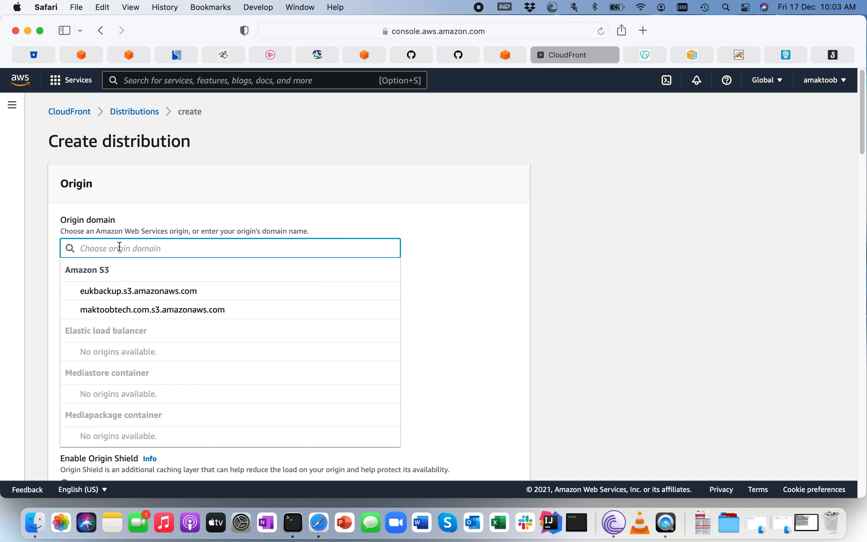
{"action": "left_click", "coordinate": [130, 310]}
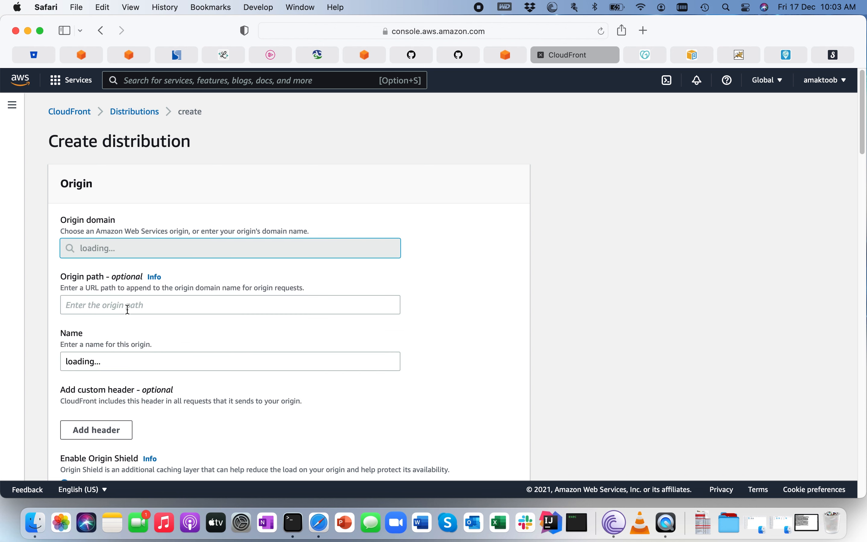
{"action": "scroll", "coordinate": [128, 309], "scroll_direction": "down", "scroll_amount": 3}
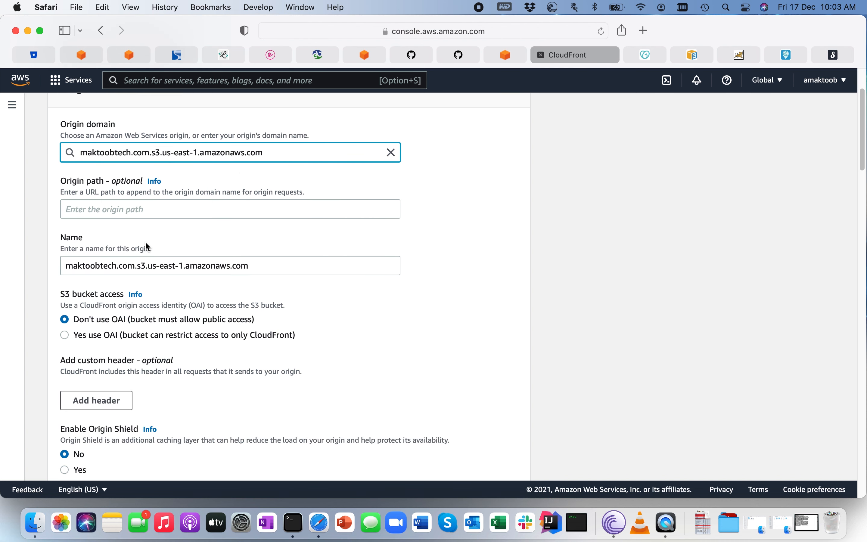
{"action": "scroll", "coordinate": [145, 246], "scroll_direction": "down", "scroll_amount": 2}
{"action": "scroll", "coordinate": [242, 237], "scroll_direction": "down", "scroll_amount": 8}
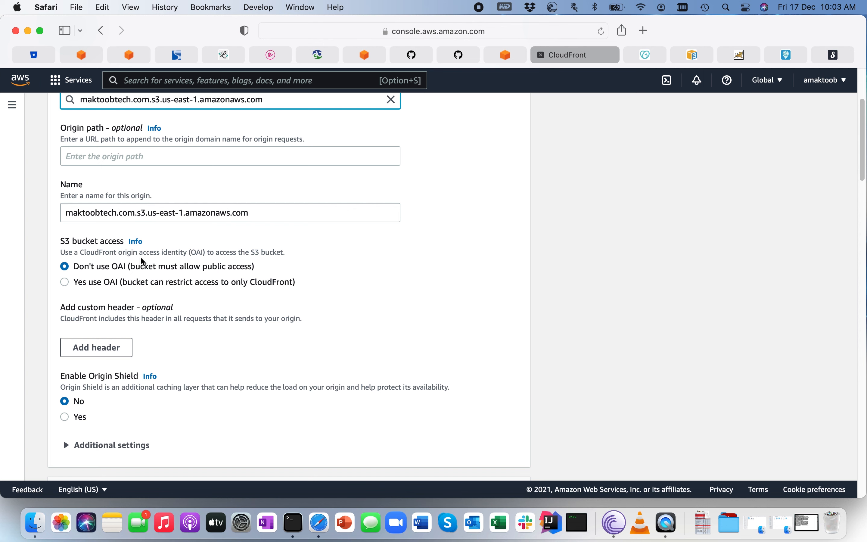
Review the distribution's viewer, cache, function association and price class options, down to the alternate domain name and custom SSL certificate settings.
{"action": "scroll", "coordinate": [140, 257], "scroll_direction": "down", "scroll_amount": 7}
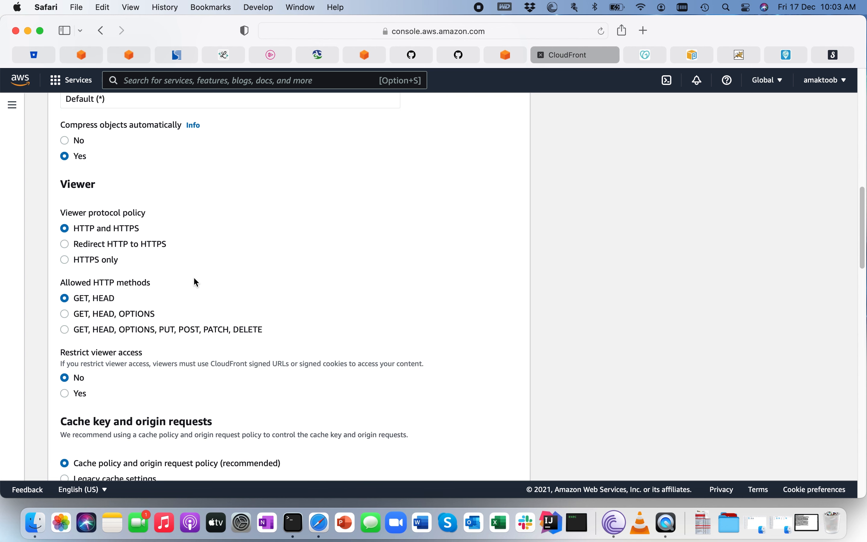
{"action": "scroll", "coordinate": [194, 279], "scroll_direction": "down", "scroll_amount": 2}
{"action": "scroll", "coordinate": [194, 279], "scroll_direction": "down", "scroll_amount": 4}
{"action": "scroll", "coordinate": [194, 279], "scroll_direction": "down", "scroll_amount": 8}
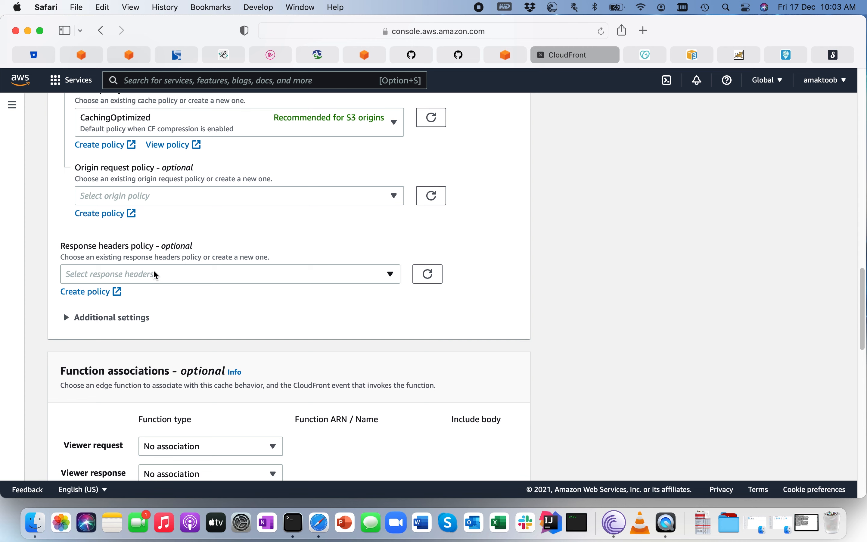
{"action": "scroll", "coordinate": [155, 275], "scroll_direction": "down", "scroll_amount": 4}
{"action": "scroll", "coordinate": [154, 275], "scroll_direction": "down", "scroll_amount": 8}
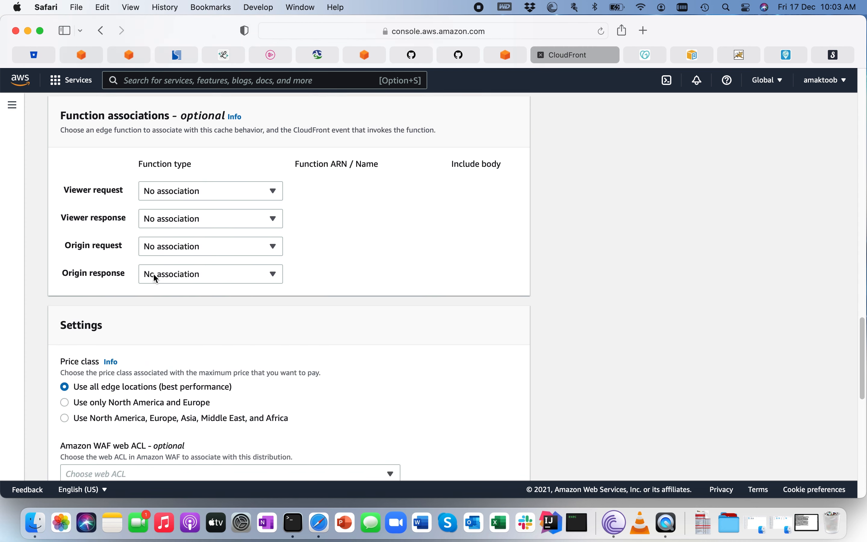
{"action": "left_click_drag", "start_coordinate": [74, 268], "coordinate": [237, 269]}
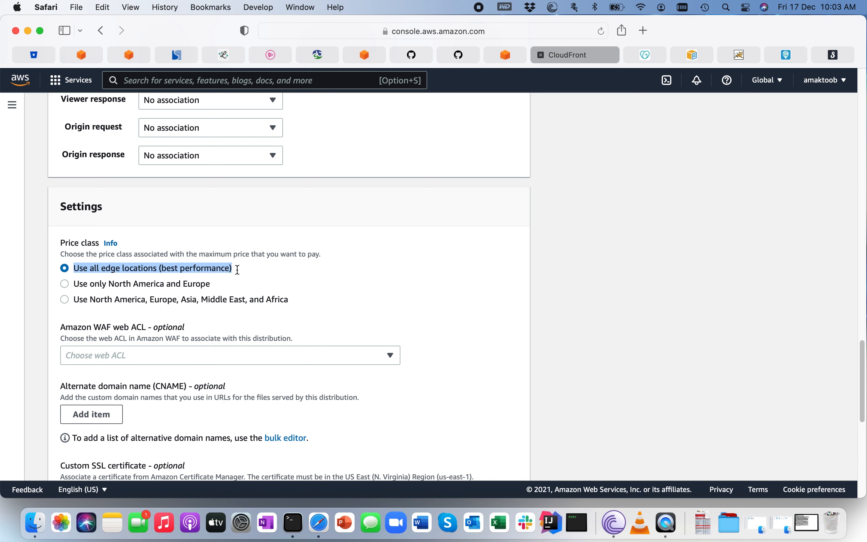
{"action": "left_click", "coordinate": [236, 269]}
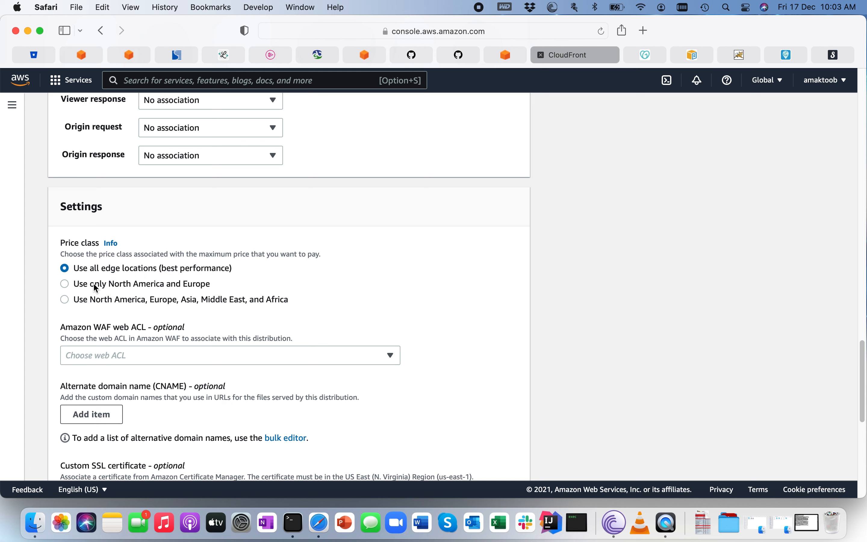
{"action": "scroll", "coordinate": [106, 307], "scroll_direction": "down", "scroll_amount": 3}
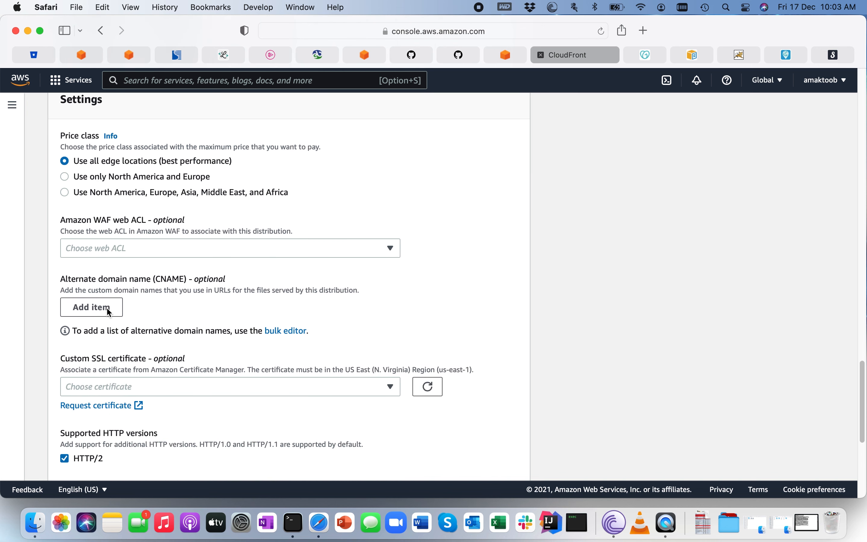
{"action": "scroll", "coordinate": [109, 313], "scroll_direction": "down", "scroll_amount": 2}
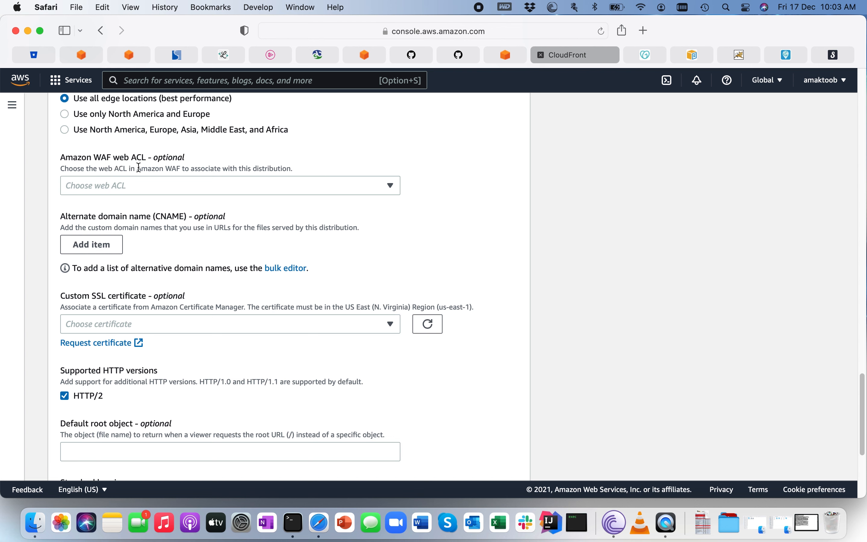
{"action": "scroll", "coordinate": [149, 192], "scroll_direction": "down", "scroll_amount": 3}
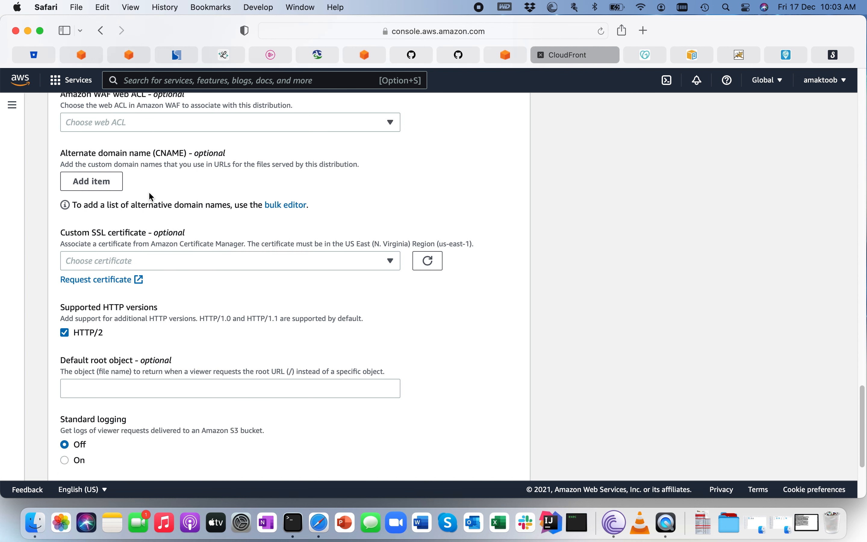
Add maktoobtech.com as an alternate domain name (CNAME) for the distribution.
{"action": "left_click", "coordinate": [90, 170]}
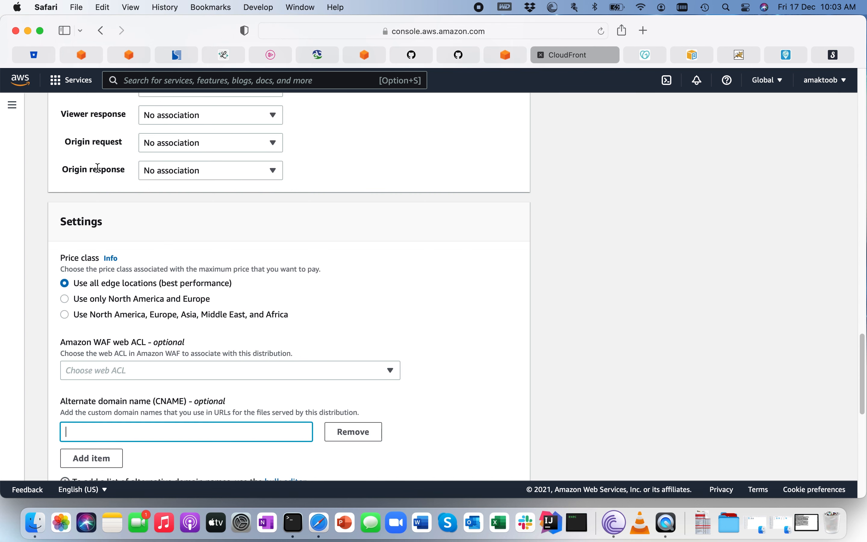
{"action": "scroll", "coordinate": [158, 272], "scroll_direction": "down", "scroll_amount": 5}
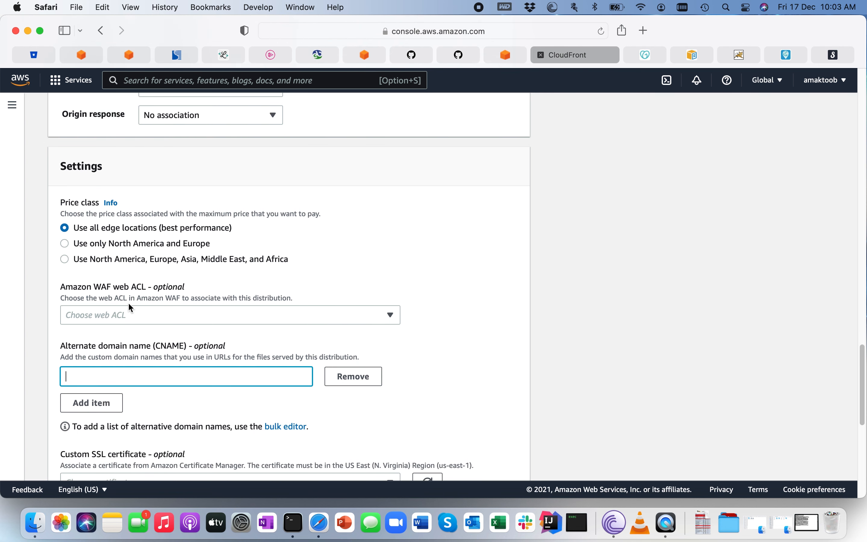
{"action": "type", "text": "m ak"}
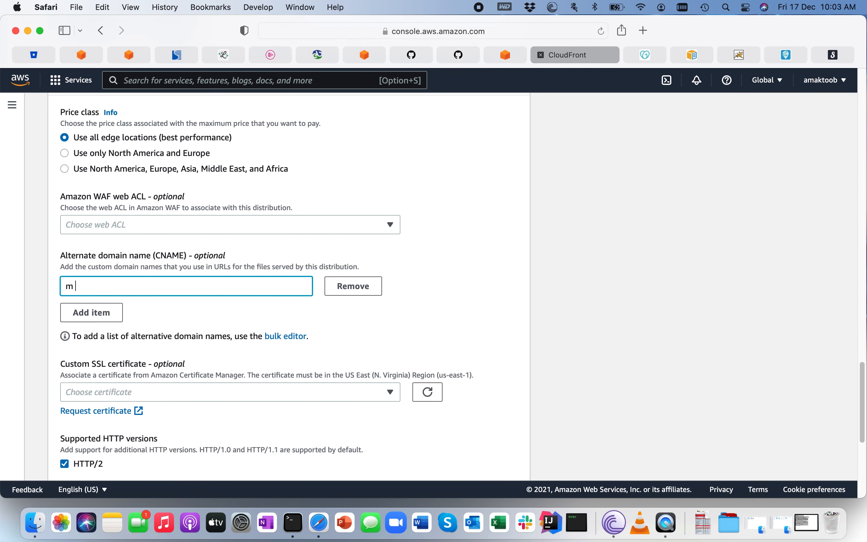
{"action": "key", "text": "BackSpace"}
{"action": "key", "text": "BackSpace"}
{"action": "type", "text": "amktoobbla"}
{"action": "key", "text": "BackSpace"}
{"action": "key", "text": "BackSpace"}
{"action": "key", "text": "BackSpace"}
{"action": "type", "text": "tech.com"}
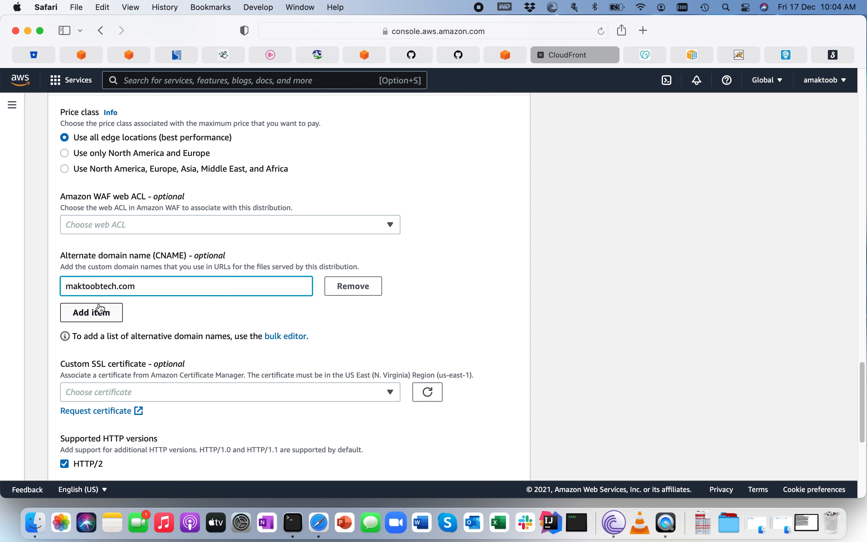
{"action": "left_click", "coordinate": [91, 312]}
{"action": "type", "text": "www."}
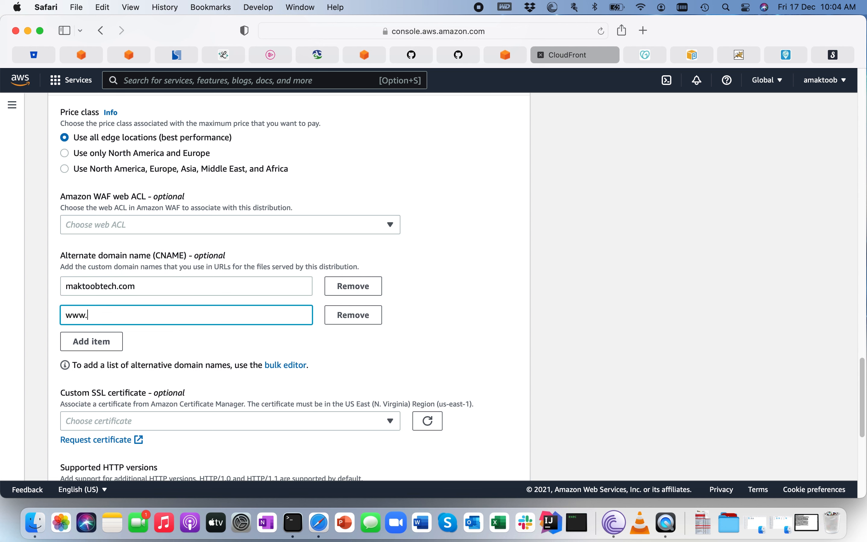
{"action": "type", "text": "maktoobtech.comn"}
Assign the maktoobtech.com ACM certificate as the custom SSL certificate and create the distribution.
{"action": "scroll", "coordinate": [184, 348], "scroll_direction": "down", "scroll_amount": 7}
{"action": "scroll", "coordinate": [199, 315], "scroll_direction": "down", "scroll_amount": 2}
{"action": "scroll", "coordinate": [199, 315], "scroll_direction": "up", "scroll_amount": 2}
{"action": "scroll", "coordinate": [199, 315], "scroll_direction": "down", "scroll_amount": 1}
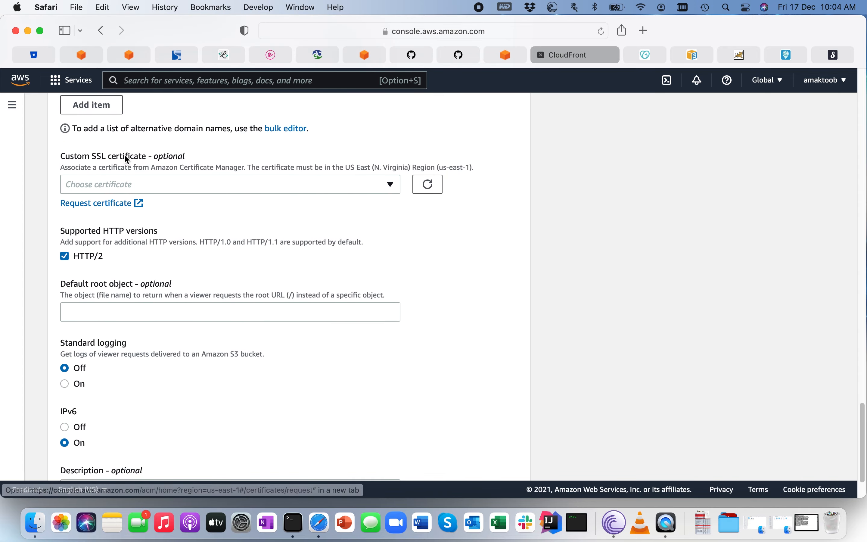
{"action": "left_click", "coordinate": [122, 182]}
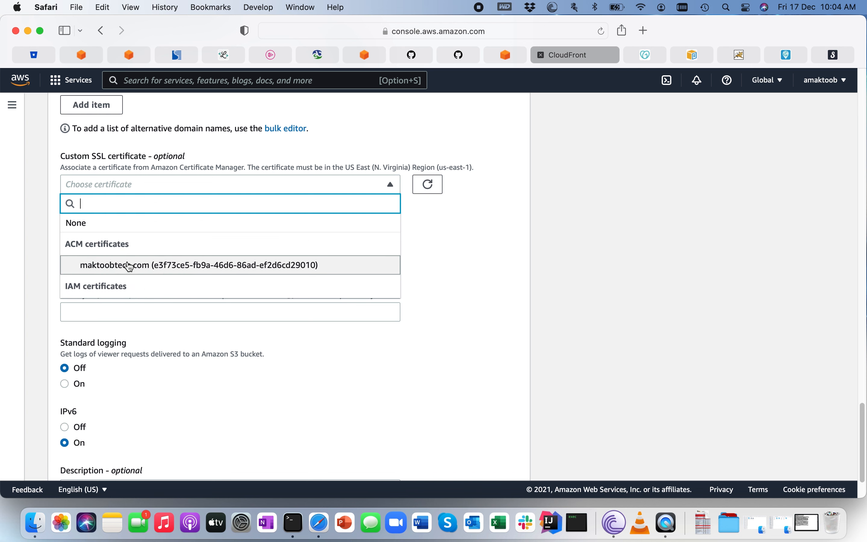
{"action": "left_click", "coordinate": [129, 266]}
{"action": "scroll", "coordinate": [378, 363], "scroll_direction": "down", "scroll_amount": 8}
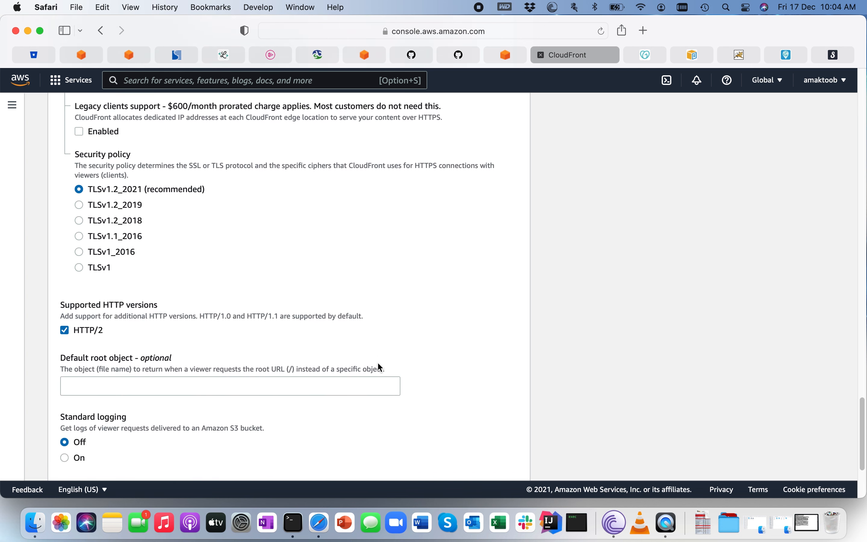
{"action": "scroll", "coordinate": [378, 364], "scroll_direction": "down", "scroll_amount": 1}
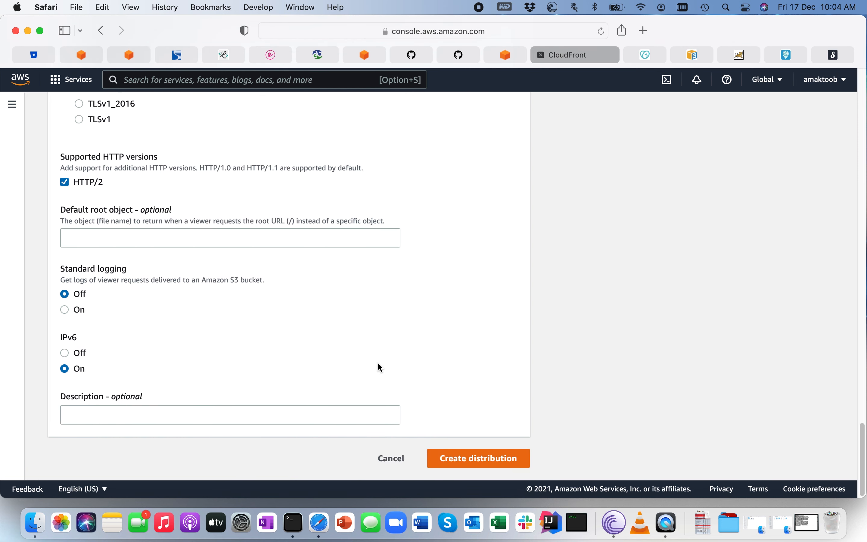
{"action": "left_click", "coordinate": [477, 462]}
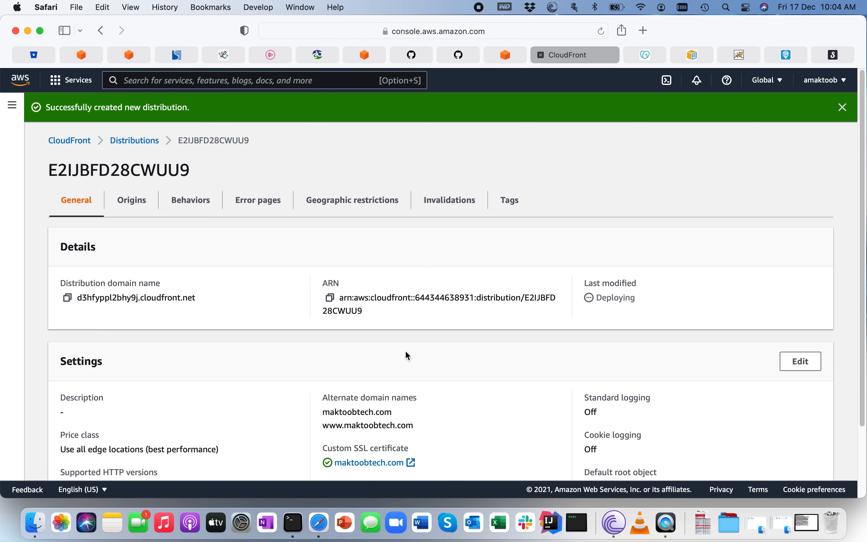
Go to the distributions list and refresh it to check the new distribution's status and deployment.
{"action": "left_click", "coordinate": [135, 140]}
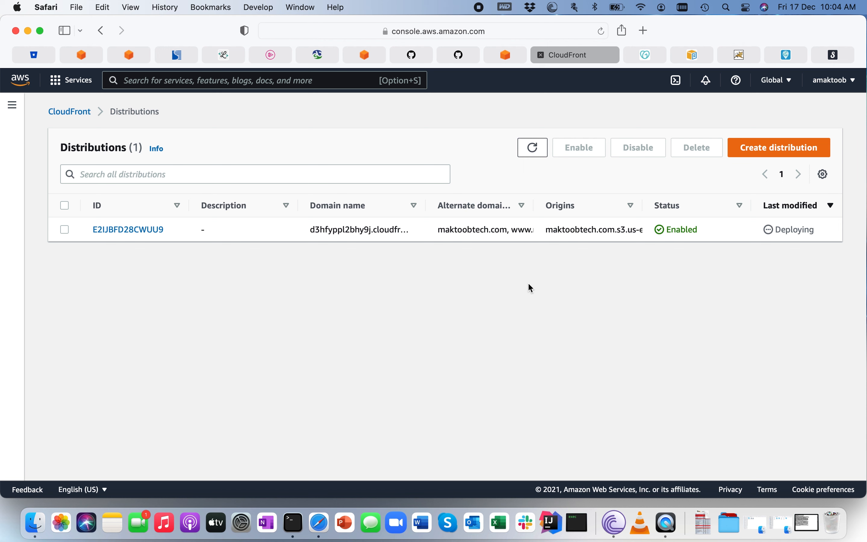
{"action": "left_click_drag", "start_coordinate": [818, 231], "coordinate": [754, 230]}
{"action": "left_click", "coordinate": [709, 280]}
{"action": "left_click", "coordinate": [534, 150]}
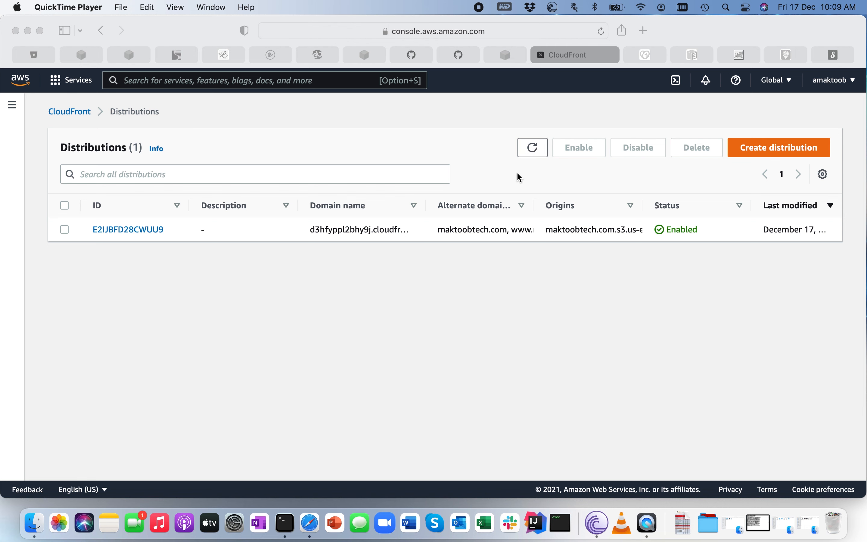
{"action": "left_click", "coordinate": [520, 177]}
{"action": "left_click", "coordinate": [533, 148]}
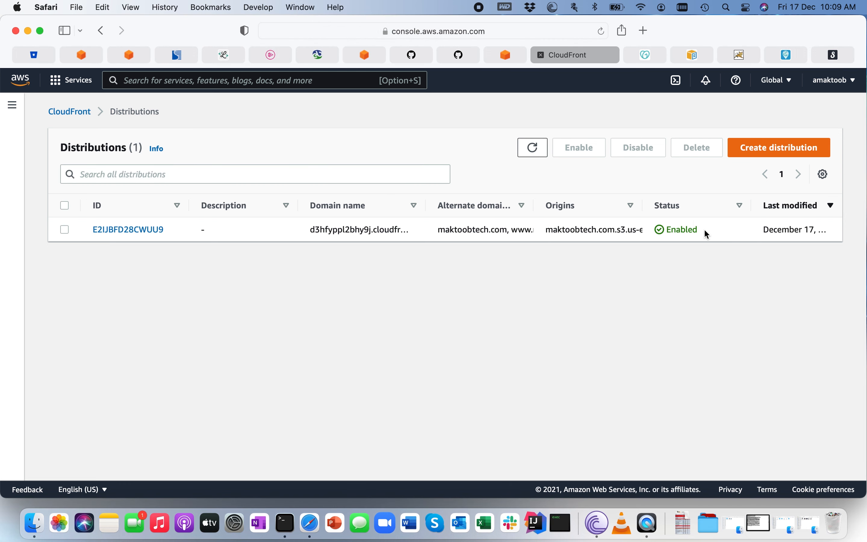
{"action": "left_click_drag", "start_coordinate": [704, 230], "coordinate": [638, 231]}
{"action": "left_click", "coordinate": [344, 322]}
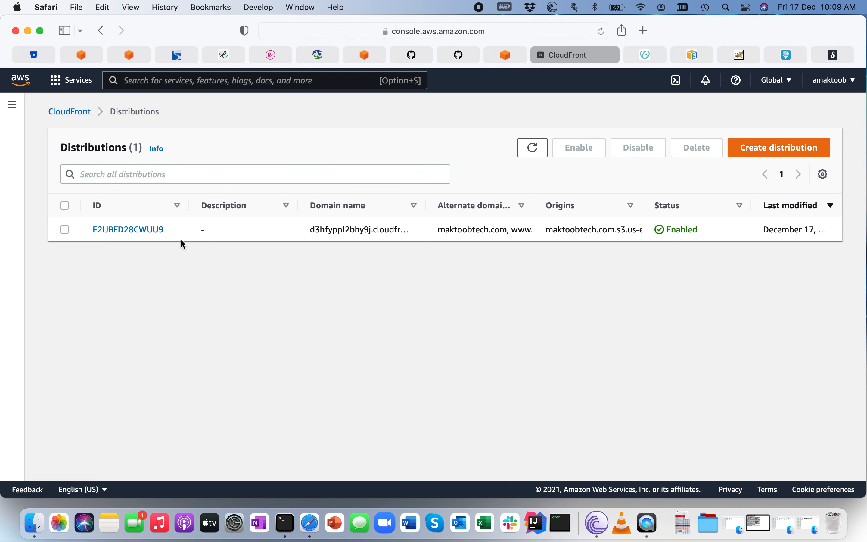
Open the distribution's details, copy its distribution domain name and load that address in a new browser tab.
{"action": "left_click", "coordinate": [153, 231]}
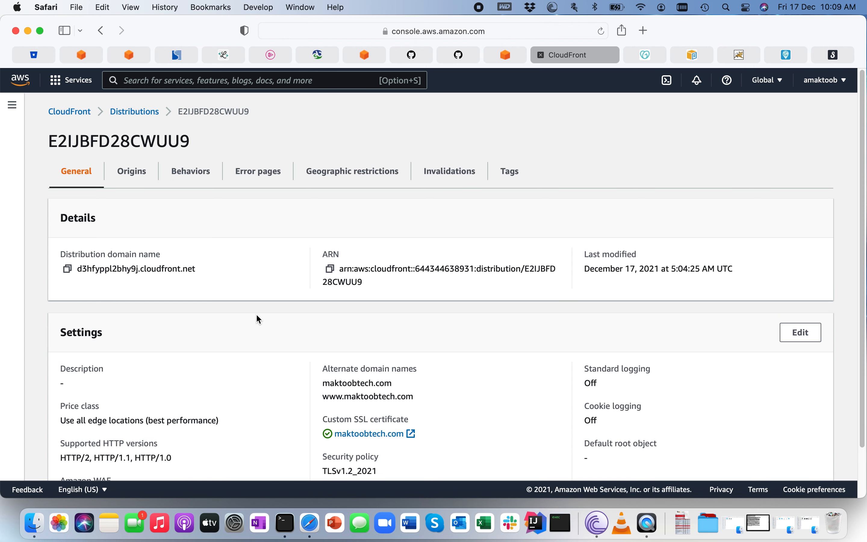
{"action": "left_click", "coordinate": [68, 269]}
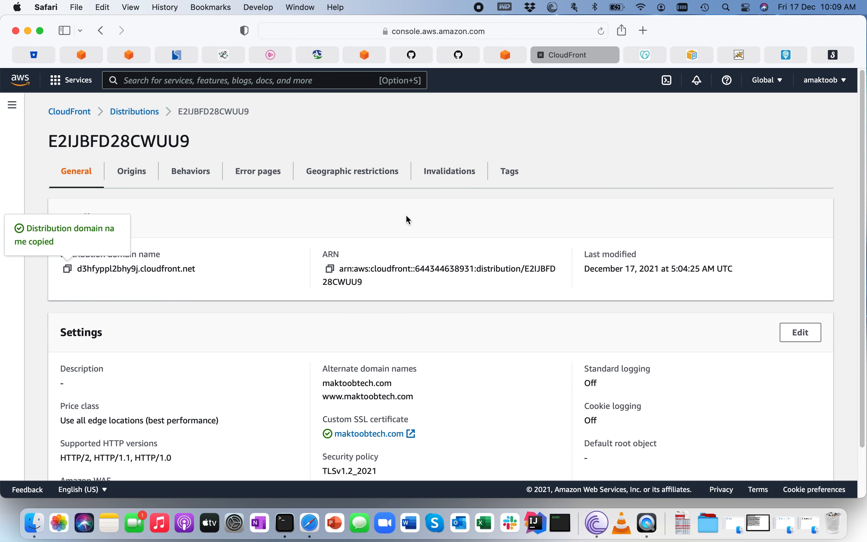
{"action": "left_click", "coordinate": [645, 32]}
{"action": "key", "text": "cmd+v"}
{"action": "key", "text": "Return"}
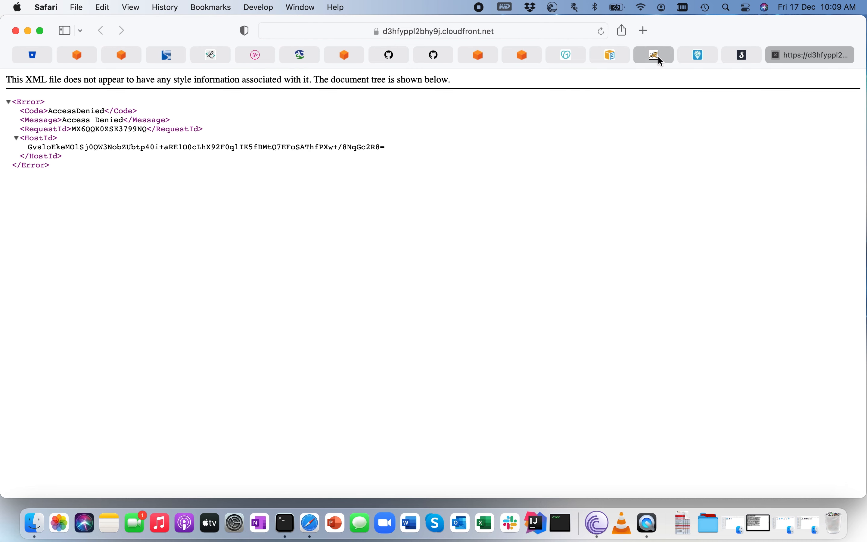
Return to the CloudFront distribution, set its default root object to index.html and save the changed settings.
{"action": "left_click", "coordinate": [537, 58]}
{"action": "scroll", "coordinate": [406, 230], "scroll_direction": "down", "scroll_amount": 3}
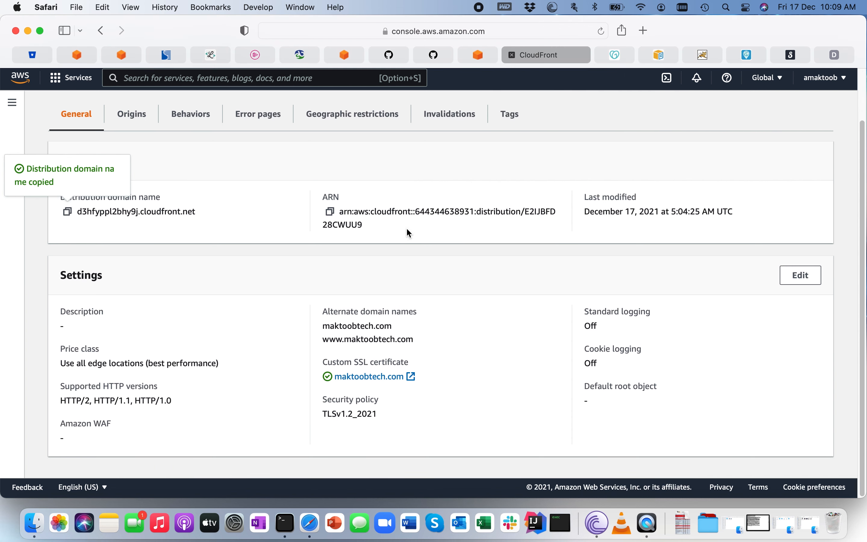
{"action": "left_click_drag", "start_coordinate": [584, 388], "coordinate": [684, 389]}
{"action": "left_click", "coordinate": [684, 389]}
{"action": "left_click", "coordinate": [791, 286]}
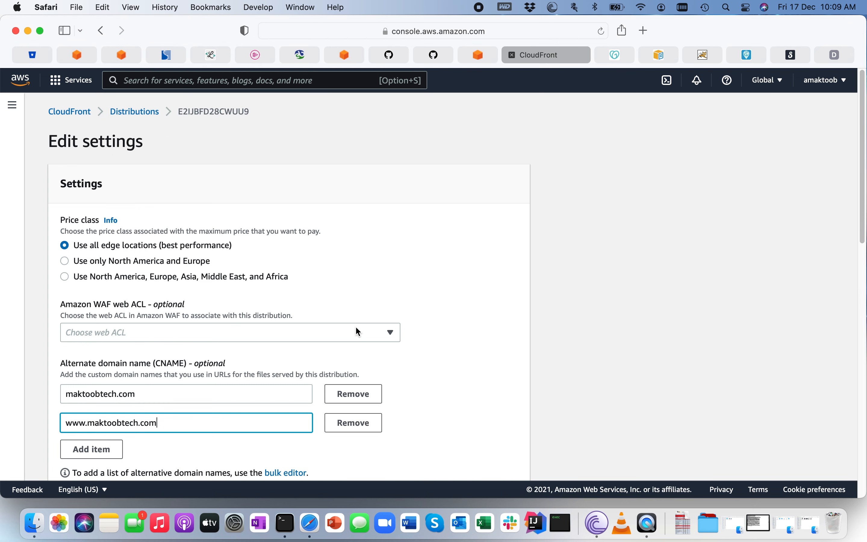
{"action": "scroll", "coordinate": [357, 329], "scroll_direction": "down", "scroll_amount": 10}
{"action": "scroll", "coordinate": [357, 331], "scroll_direction": "down", "scroll_amount": 5}
{"action": "left_click", "coordinate": [124, 265]}
{"action": "type", "text": "index.html"}
{"action": "scroll", "coordinate": [420, 326], "scroll_direction": "down", "scroll_amount": 2}
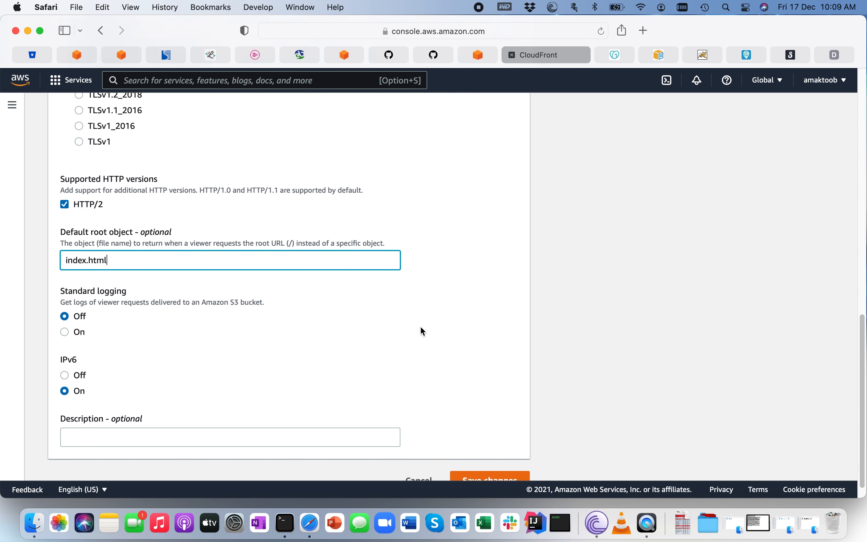
{"action": "left_click", "coordinate": [491, 460]}
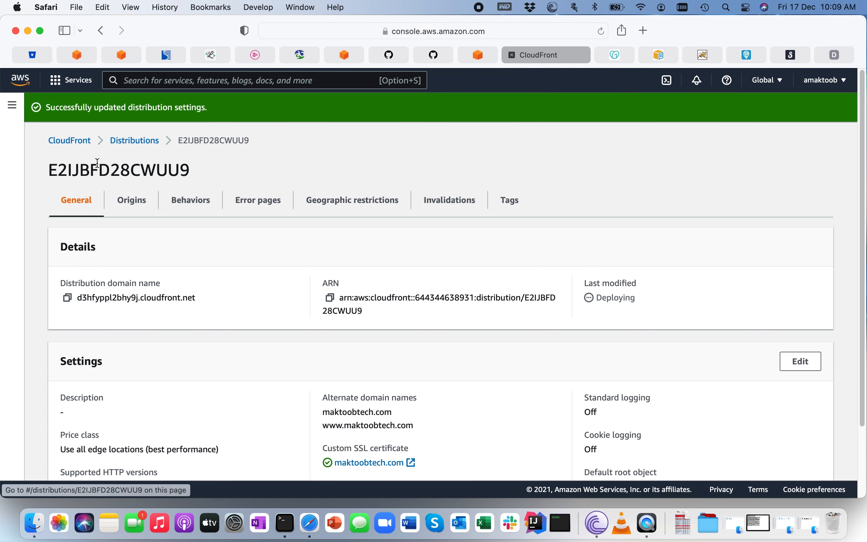
Return to the distributions list and refresh it to check whether the updated settings are deployed.
{"action": "left_click", "coordinate": [134, 142]}
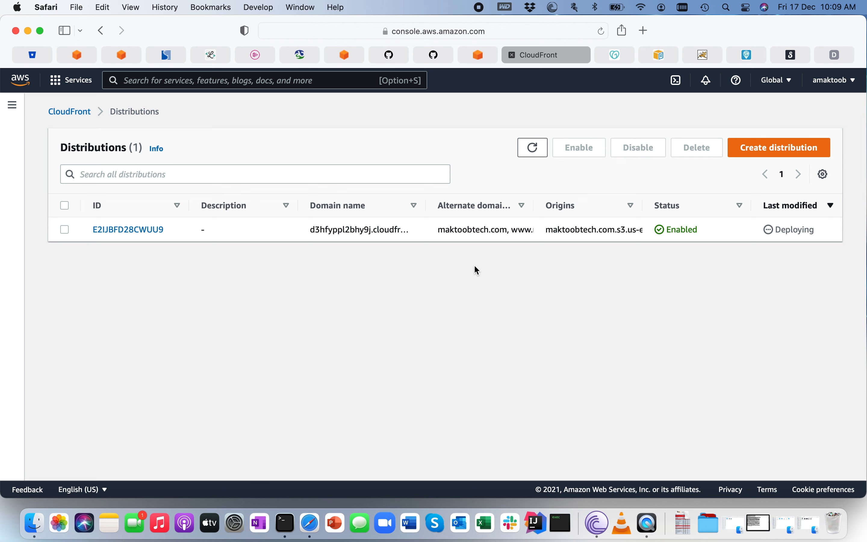
{"action": "left_click", "coordinate": [533, 148]}
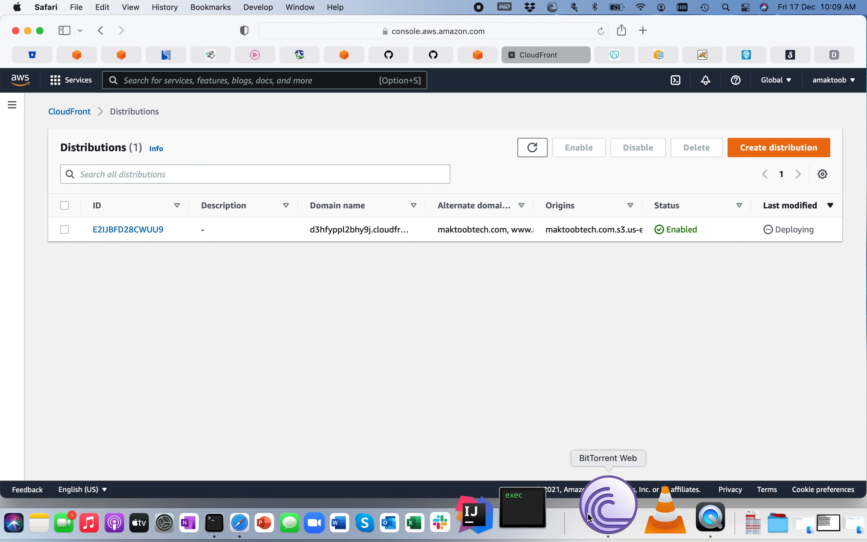
{"action": "left_click", "coordinate": [538, 154]}
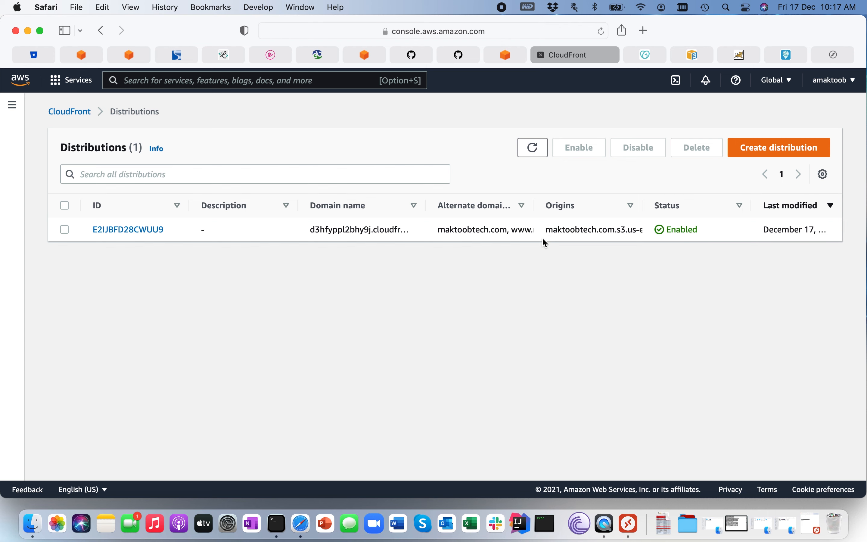
{"action": "left_click", "coordinate": [534, 148]}
{"action": "left_click", "coordinate": [111, 235]}
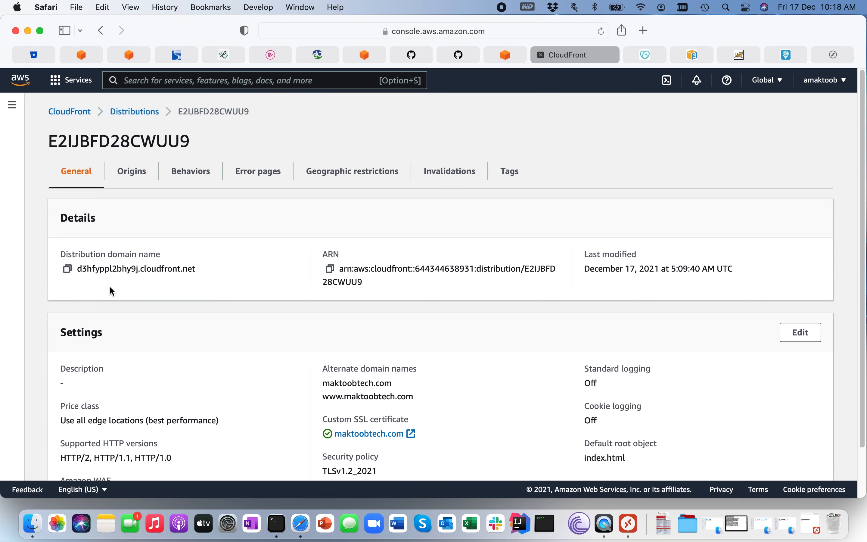
{"action": "left_click", "coordinate": [68, 270]}
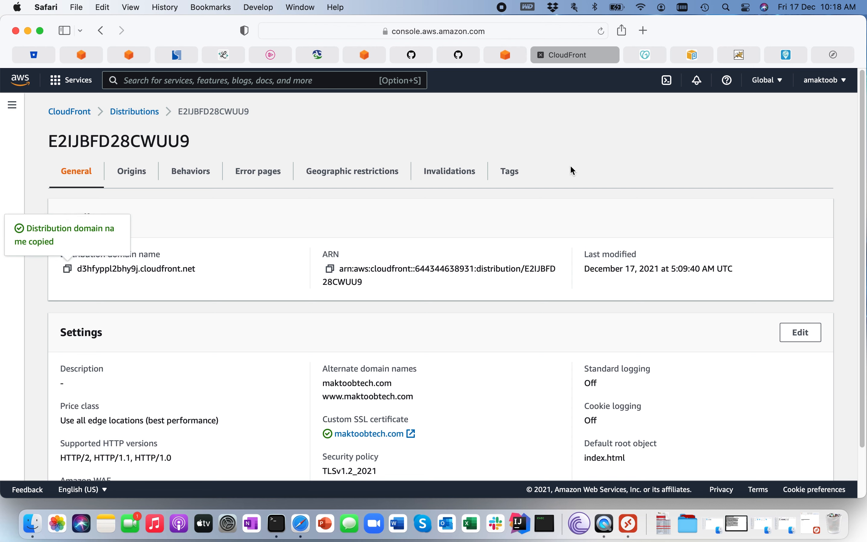
{"action": "key", "text": "super+t"}
{"action": "key", "text": "super+v"}
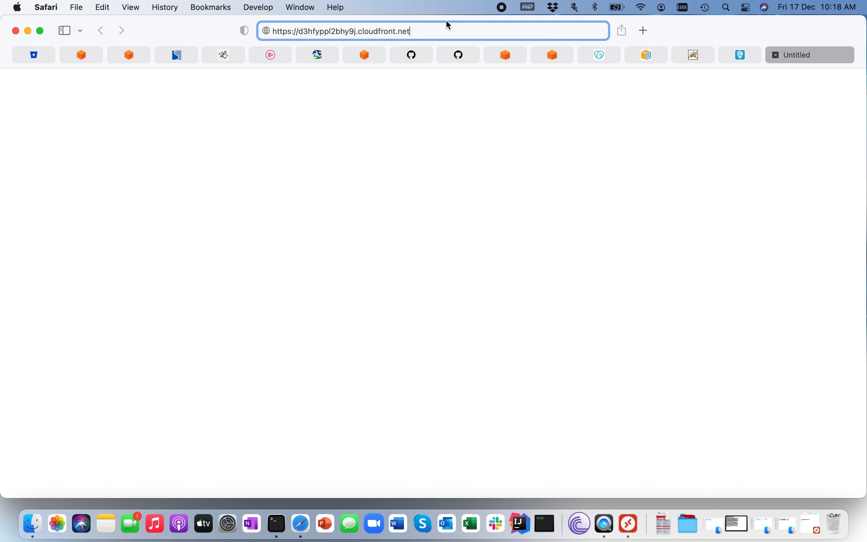
{"action": "key", "text": "Return"}
{"action": "left_click_drag", "start_coordinate": [356, 89], "coordinate": [583, 109]}
{"action": "left_click", "coordinate": [584, 109]}
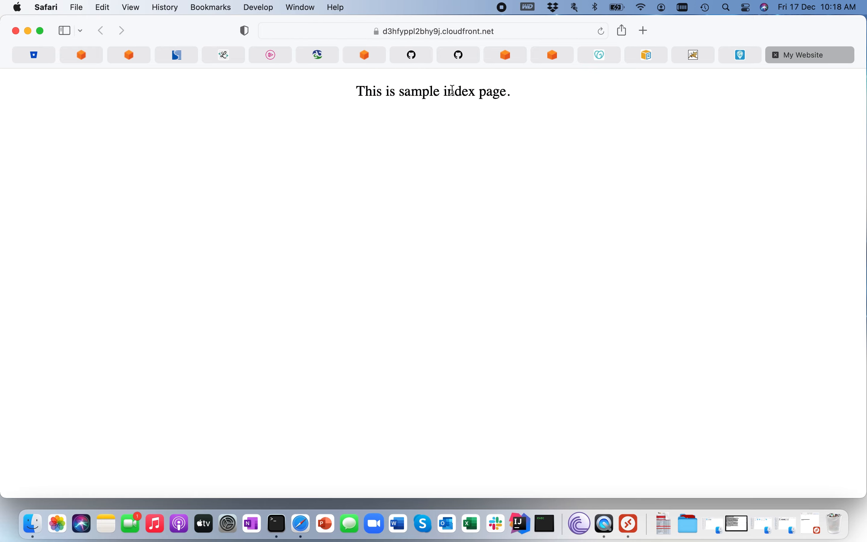
Switch to the Route 53 console and open the records of the maktoobtech.com hosted zone.
{"action": "left_click", "coordinate": [373, 55]}
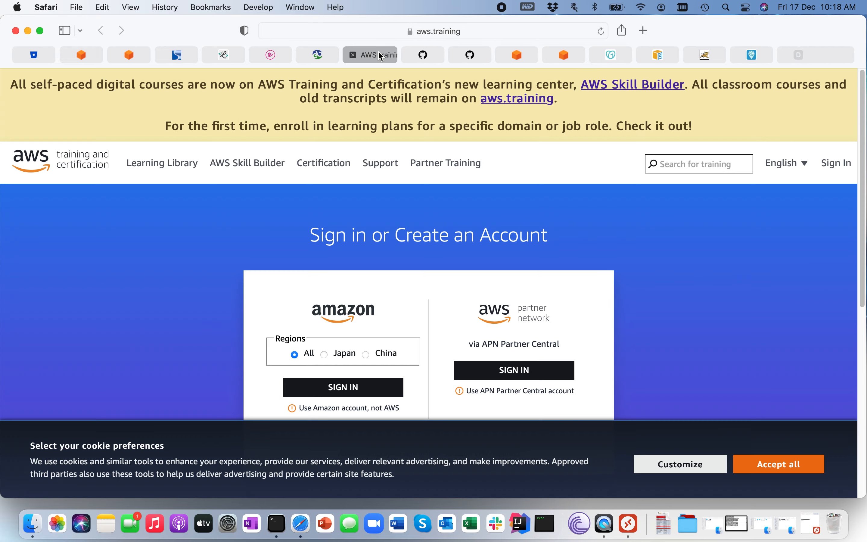
{"action": "left_click", "coordinate": [551, 59]}
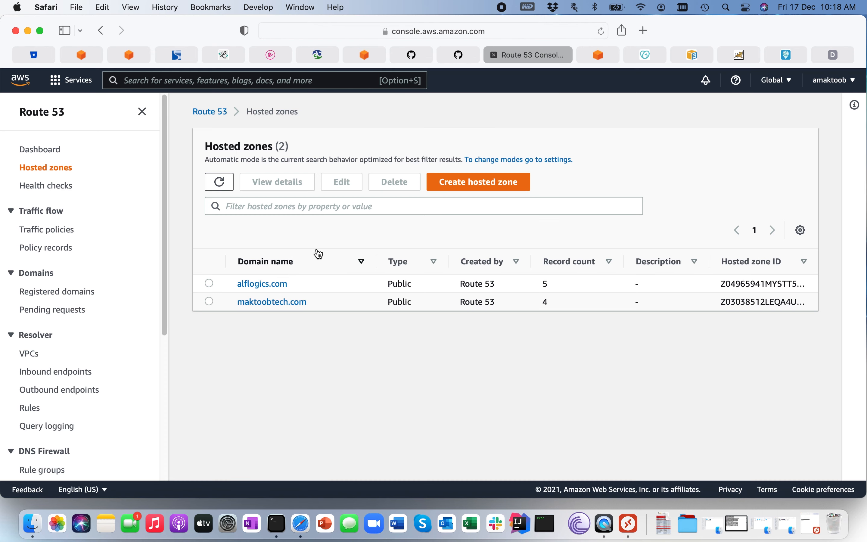
{"action": "left_click", "coordinate": [281, 305]}
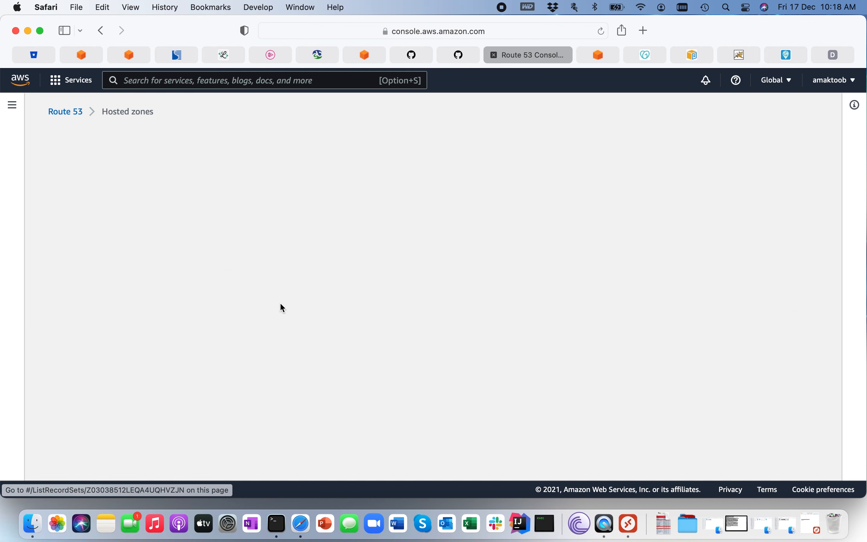
{"action": "scroll", "coordinate": [303, 295], "scroll_direction": "down", "scroll_amount": 3}
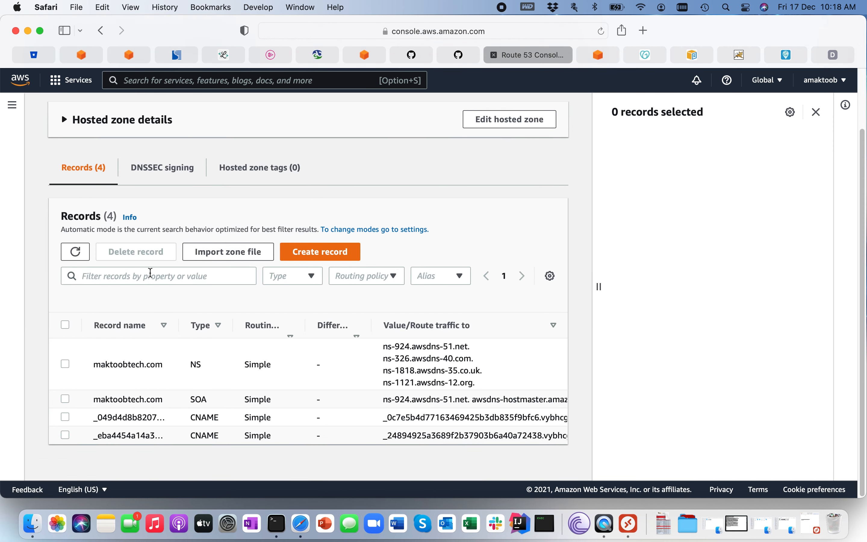
Create a simple-routing A alias record for the root of maktoobtech.com that points to the CloudFront distribution d3hfyppl2bhy9j.cloudfront.net.
{"action": "left_click", "coordinate": [310, 253]}
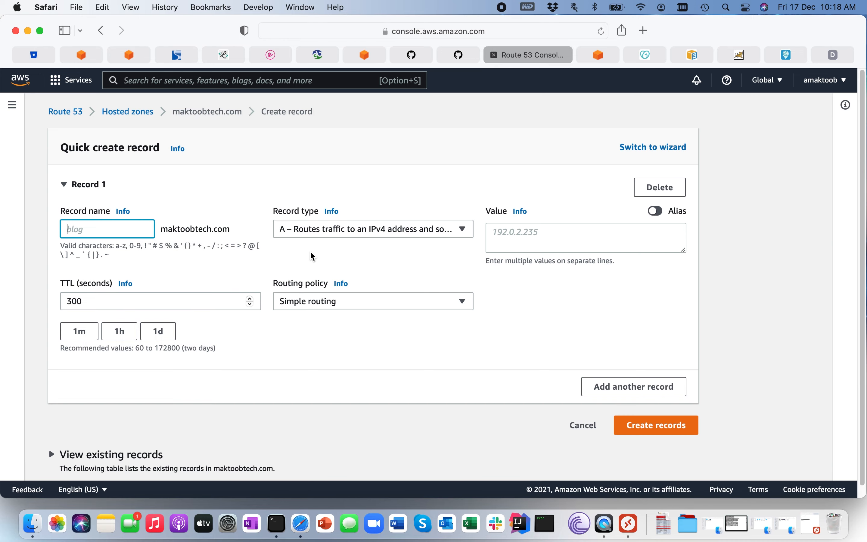
{"action": "left_click", "coordinate": [351, 229]}
{"action": "left_click", "coordinate": [351, 231]}
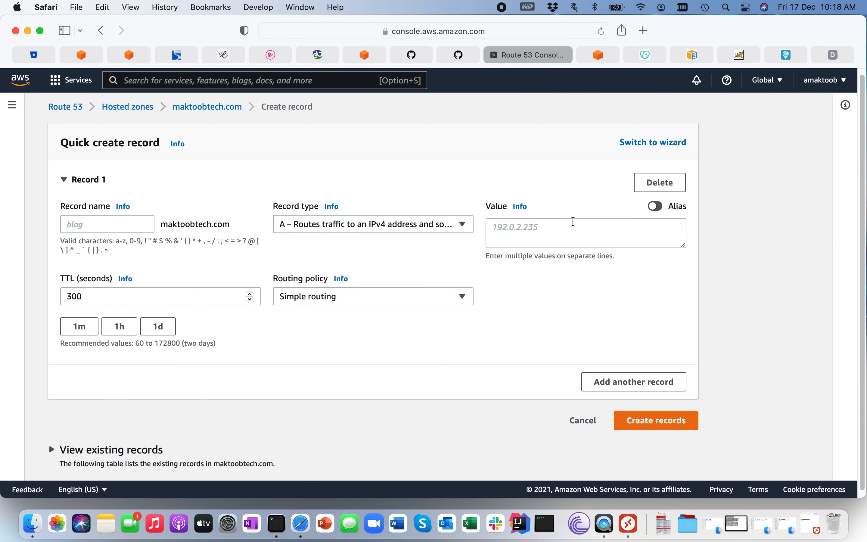
{"action": "left_click", "coordinate": [658, 207]}
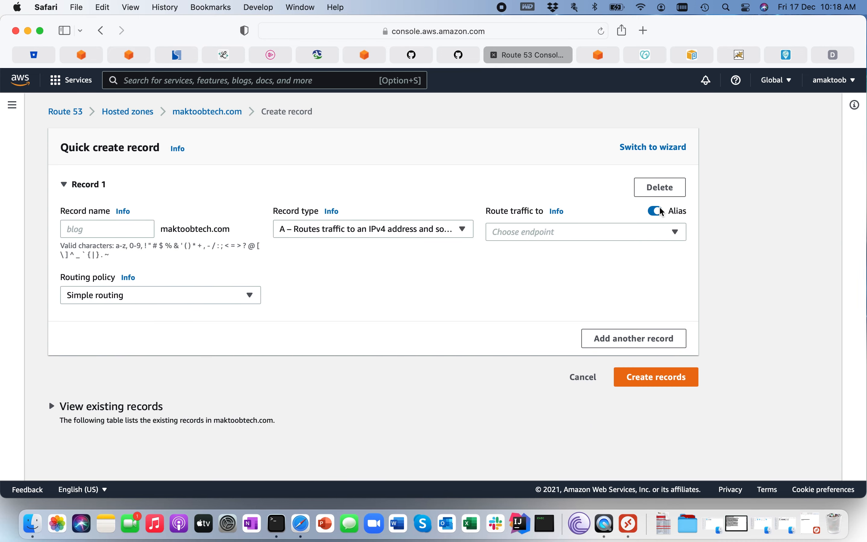
{"action": "left_click", "coordinate": [679, 233]}
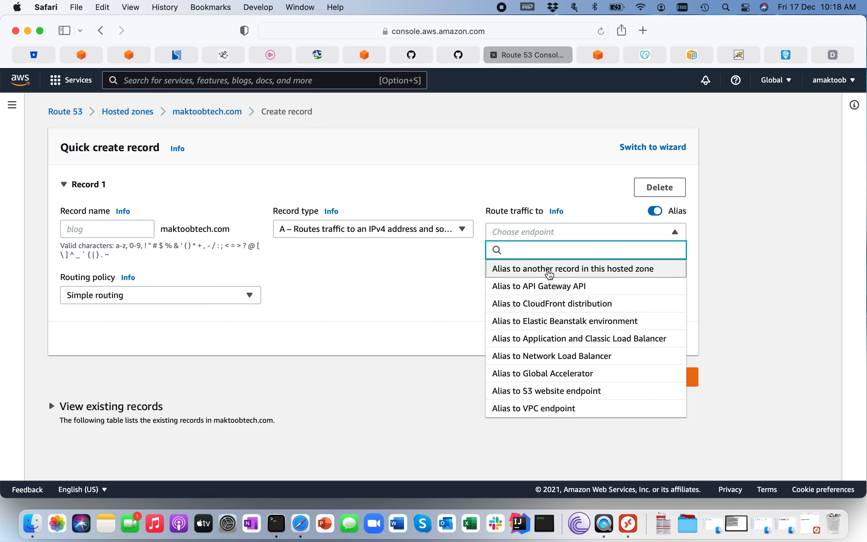
{"action": "left_click", "coordinate": [531, 303]}
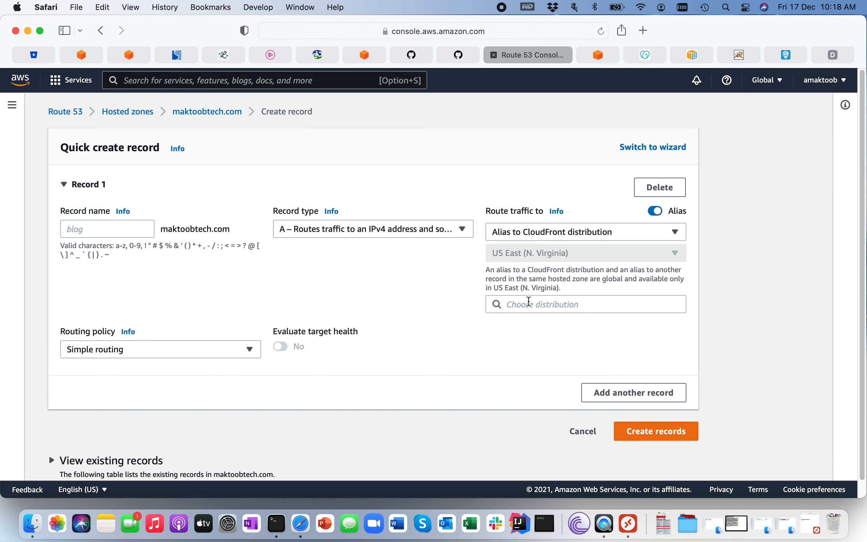
{"action": "left_click", "coordinate": [530, 303]}
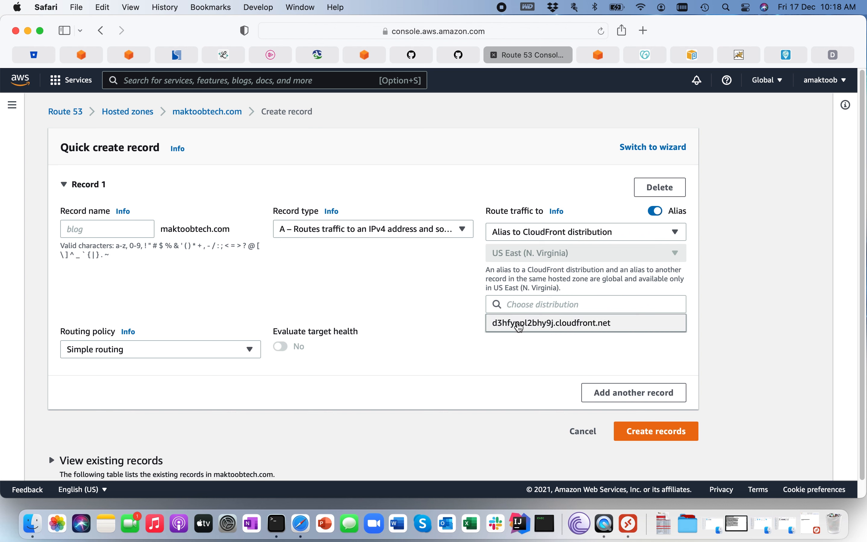
{"action": "left_click", "coordinate": [520, 324]}
{"action": "left_click", "coordinate": [653, 434]}
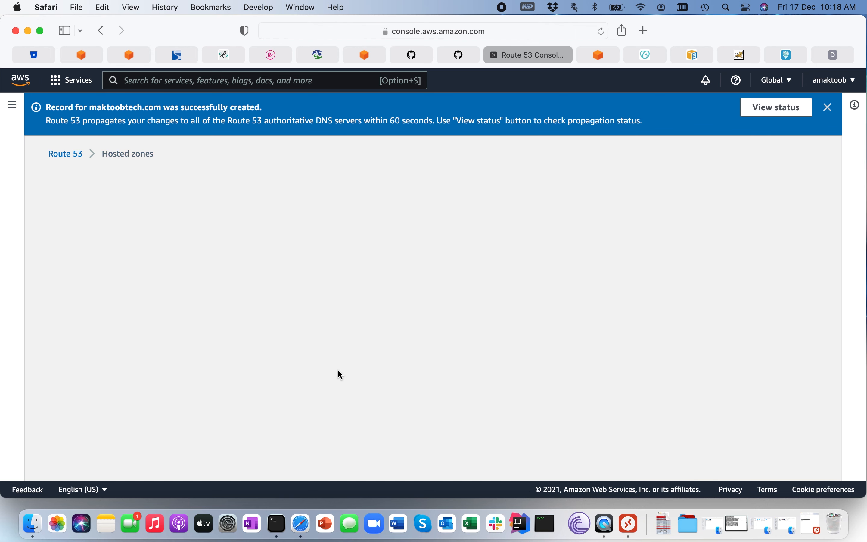
{"action": "scroll", "coordinate": [340, 375], "scroll_direction": "down", "scroll_amount": 5}
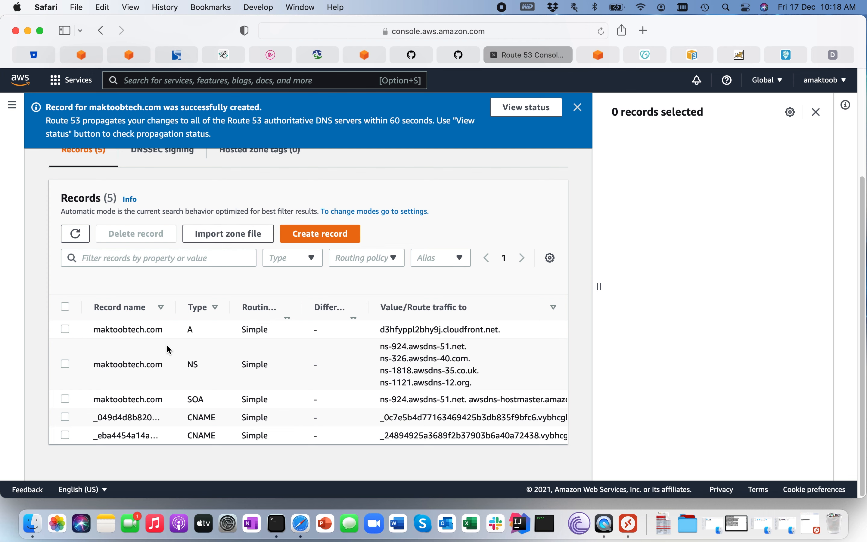
{"action": "scroll", "coordinate": [308, 330], "scroll_direction": "up", "scroll_amount": 5}
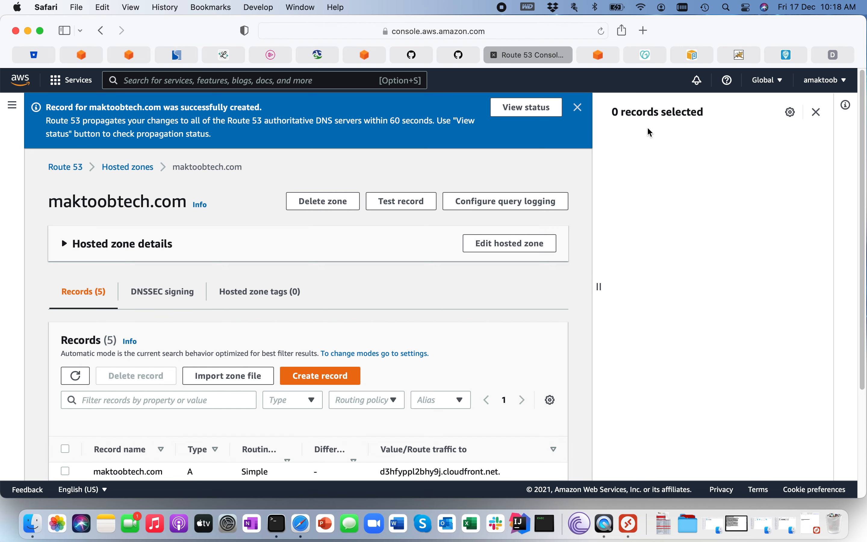
Test maktoobtech.com in the browser tab of the sample page, and return to the hosted zone's records in Route 53.
{"action": "left_click", "coordinate": [838, 56]}
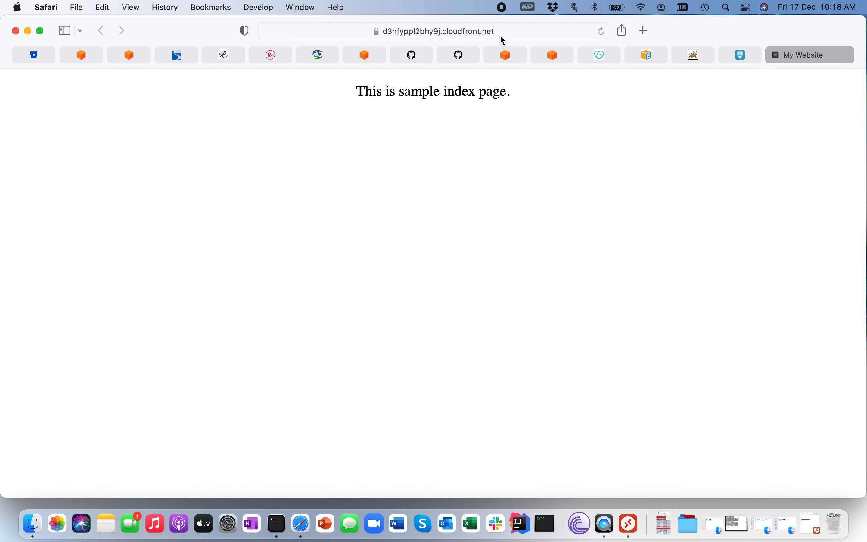
{"action": "left_click", "coordinate": [509, 33]}
{"action": "type", "text": "mak"}
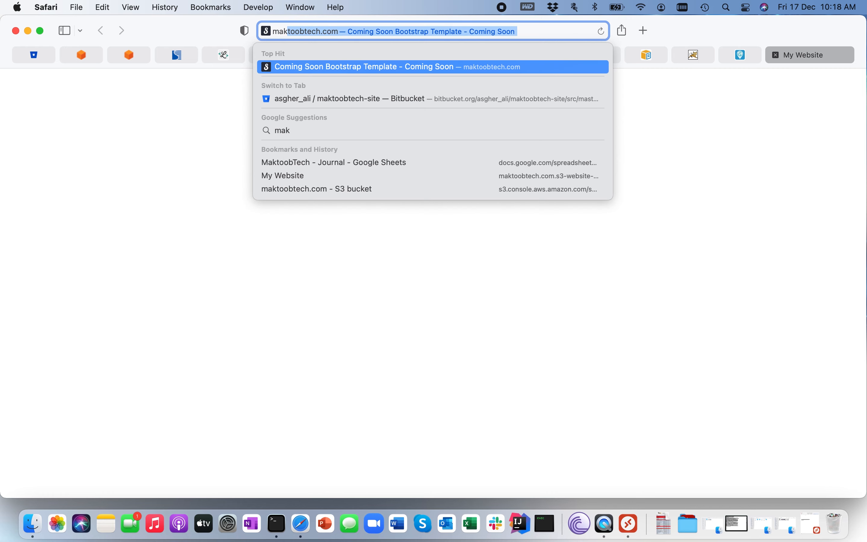
{"action": "key", "text": "Return"}
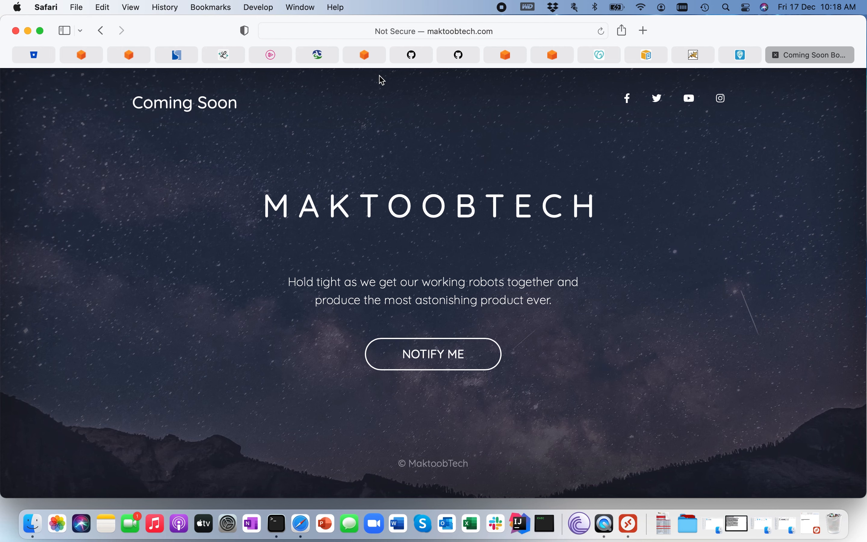
{"action": "left_click", "coordinate": [380, 63]}
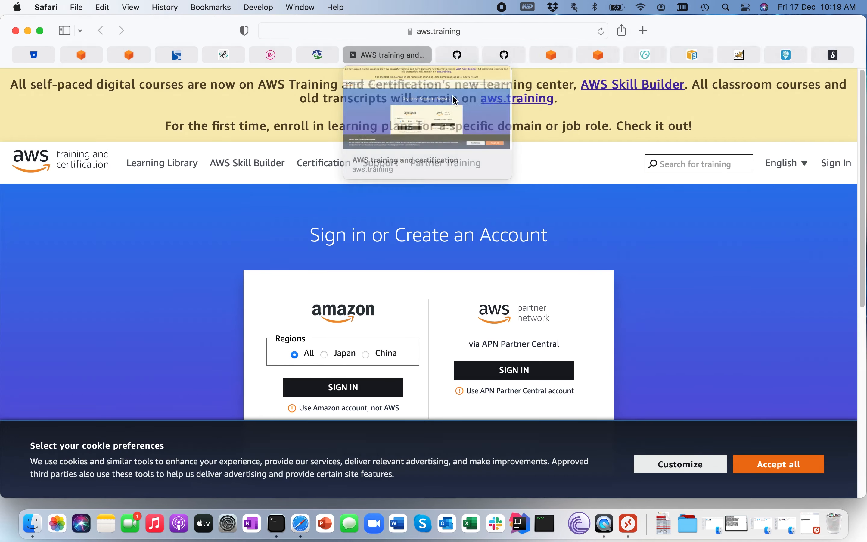
{"action": "left_click", "coordinate": [561, 64]}
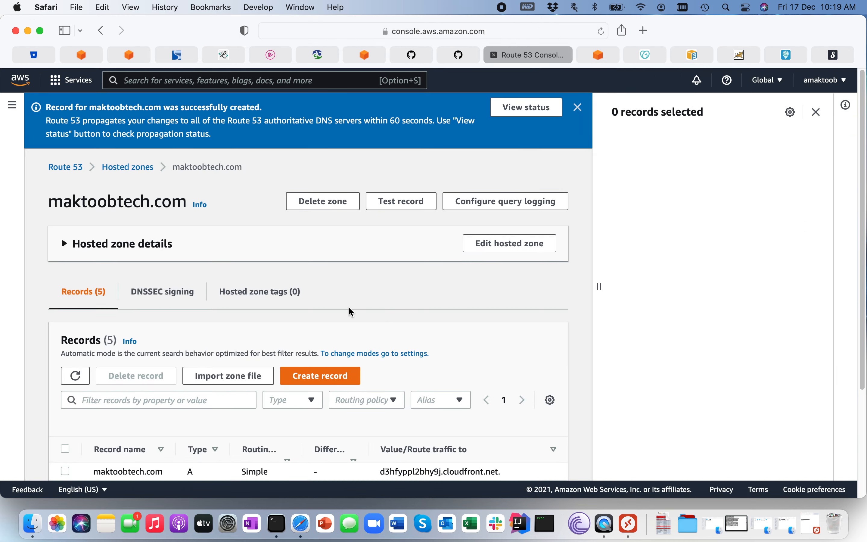
{"action": "scroll", "coordinate": [333, 334], "scroll_direction": "down", "scroll_amount": 1}
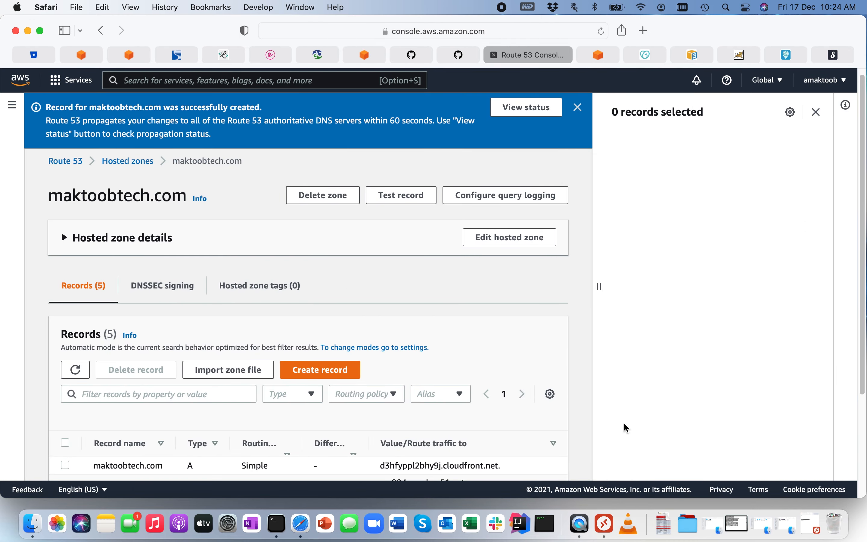
Switch to the remote Windows desktop and reload maktoobtech.com in Chrome to check its index page text and secure connection.
{"action": "left_click", "coordinate": [605, 510]}
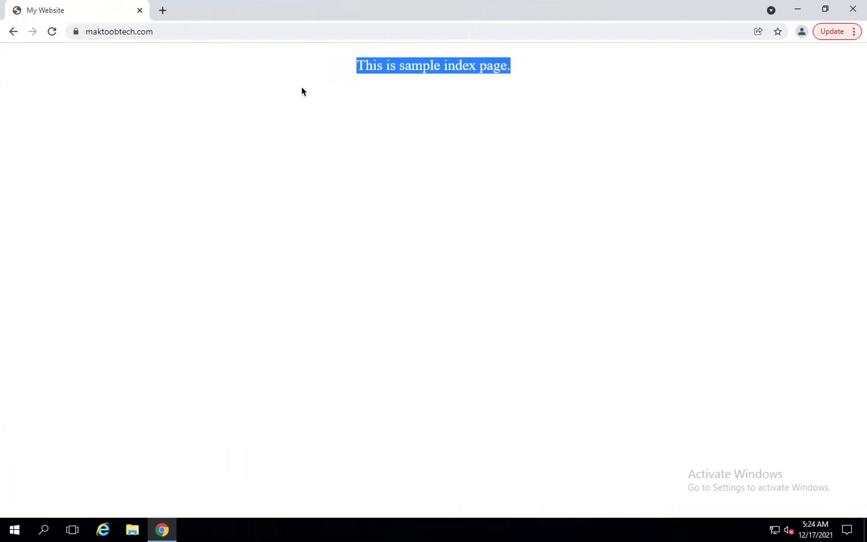
{"action": "left_click", "coordinate": [165, 31]}
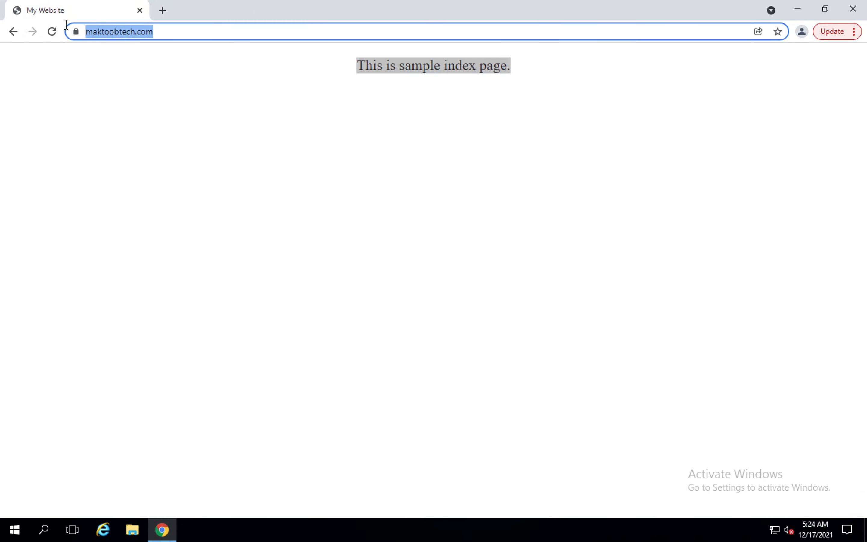
{"action": "left_click", "coordinate": [52, 32]}
{"action": "left_click_drag", "start_coordinate": [356, 70], "coordinate": [569, 102]}
{"action": "key", "text": "ctrl+Left"}
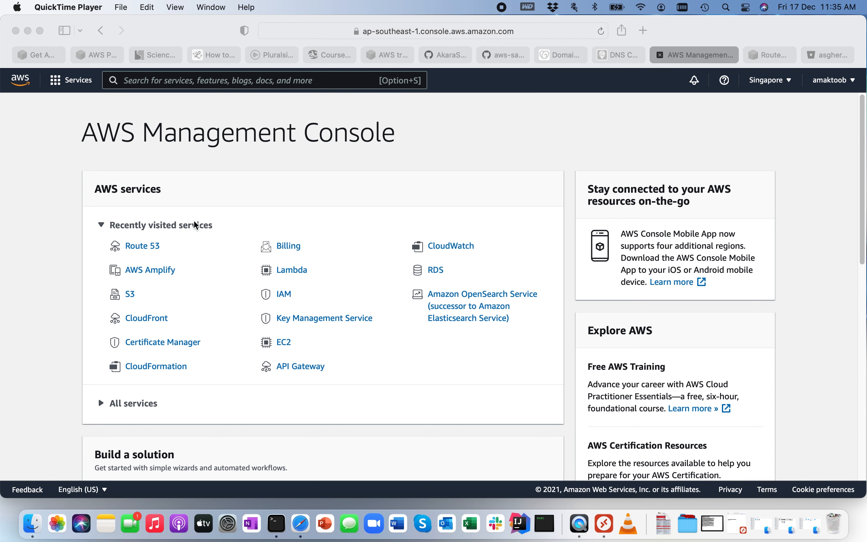
Switch to the Route 53 console and open the maktoobtech.com hosted zone to review its existing records.
{"action": "left_click", "coordinate": [774, 56]}
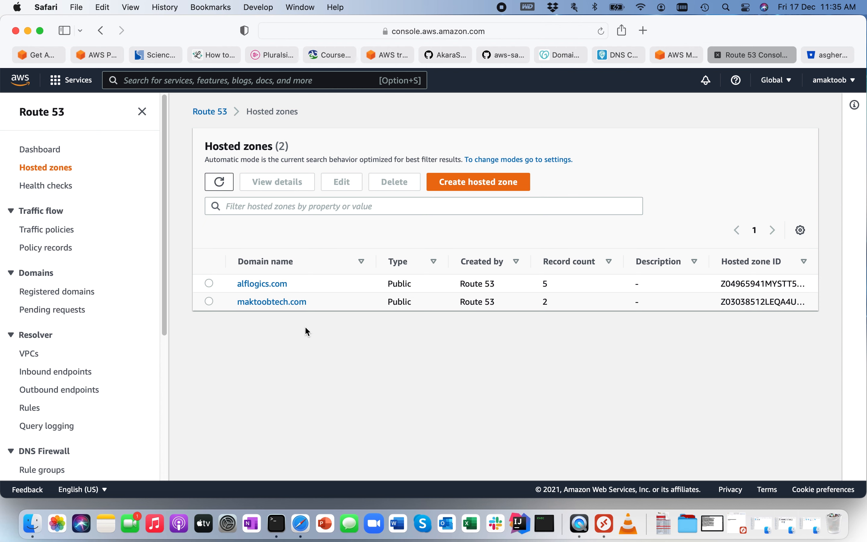
{"action": "left_click", "coordinate": [271, 301]}
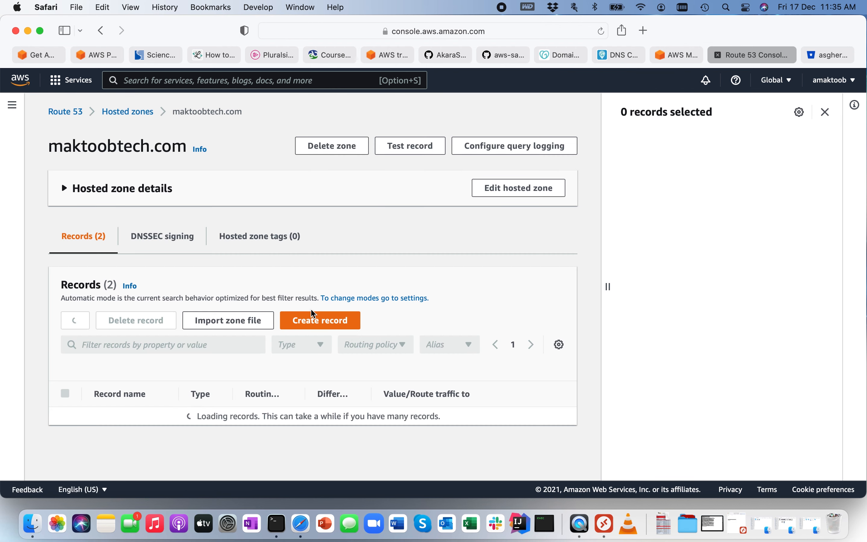
{"action": "scroll", "coordinate": [265, 367], "scroll_direction": "down", "scroll_amount": 2}
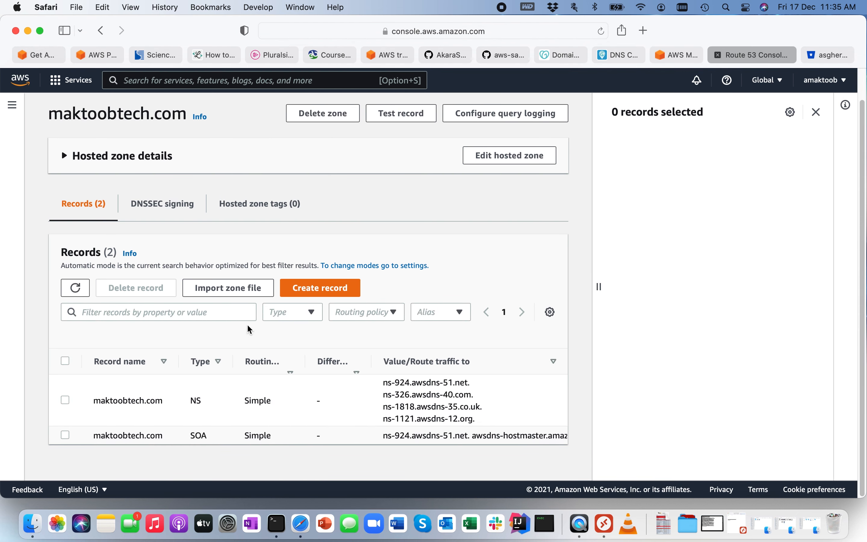
Search the AWS services for s3 and open the S3 console.
{"action": "left_click", "coordinate": [144, 81]}
{"action": "type", "text": "s3"}
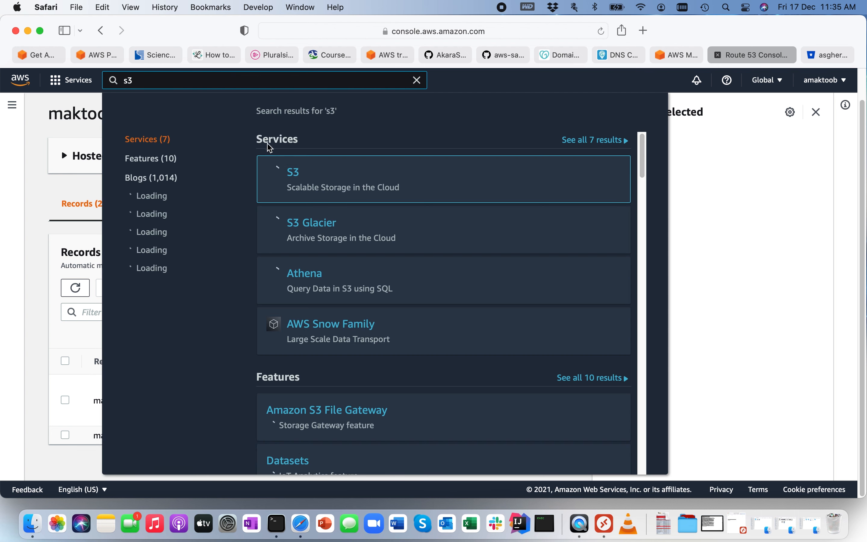
{"action": "left_click", "coordinate": [295, 176]}
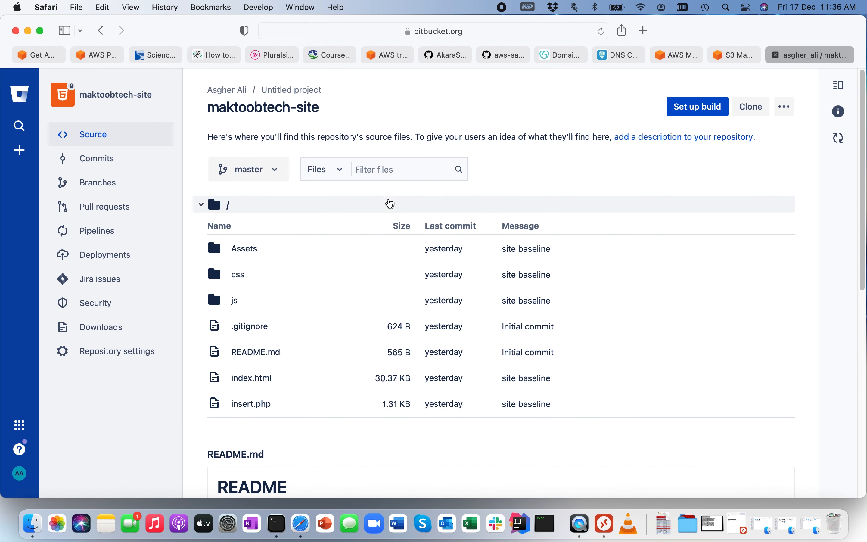
Look over the maktoobtech-site repository in Bitbucket and preview the whole index.html page from the local maktoobtech-site folder in the browser.
{"action": "scroll", "coordinate": [345, 301], "scroll_direction": "down", "scroll_amount": 4}
{"action": "scroll", "coordinate": [345, 303], "scroll_direction": "up", "scroll_amount": 4}
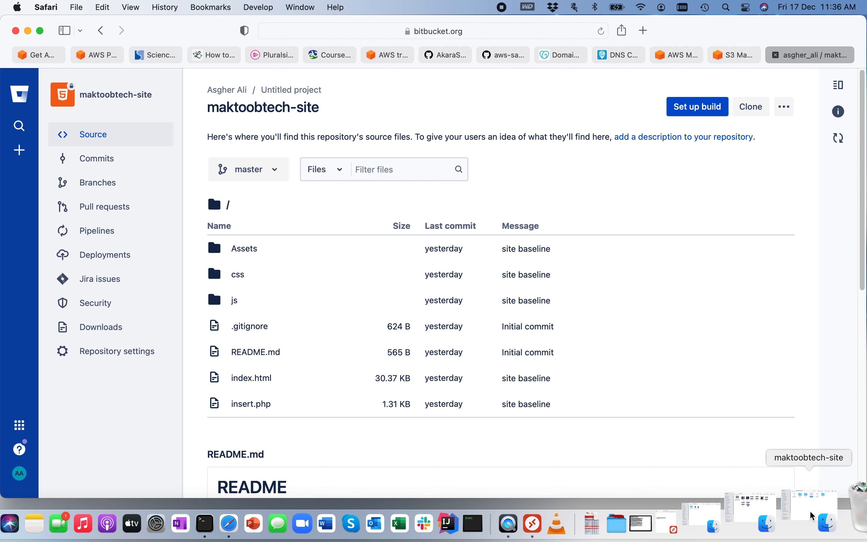
{"action": "left_click", "coordinate": [808, 518]}
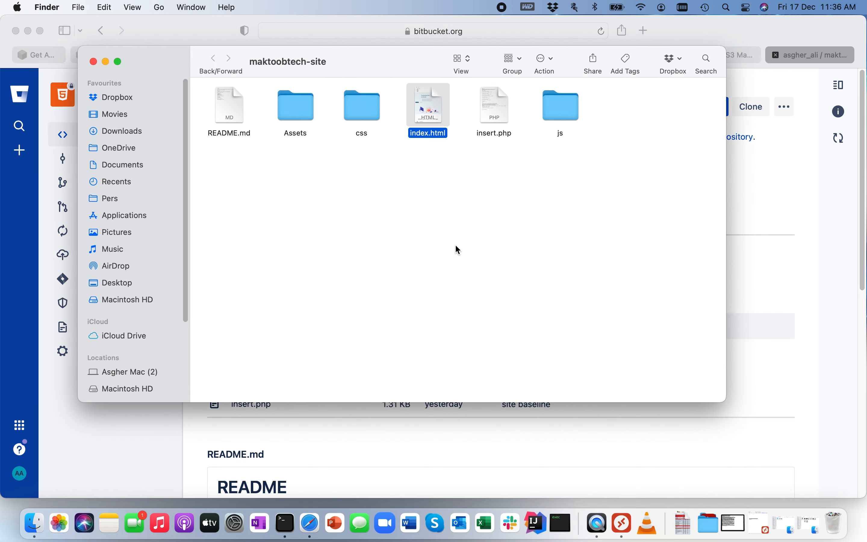
{"action": "double_click", "coordinate": [431, 111]}
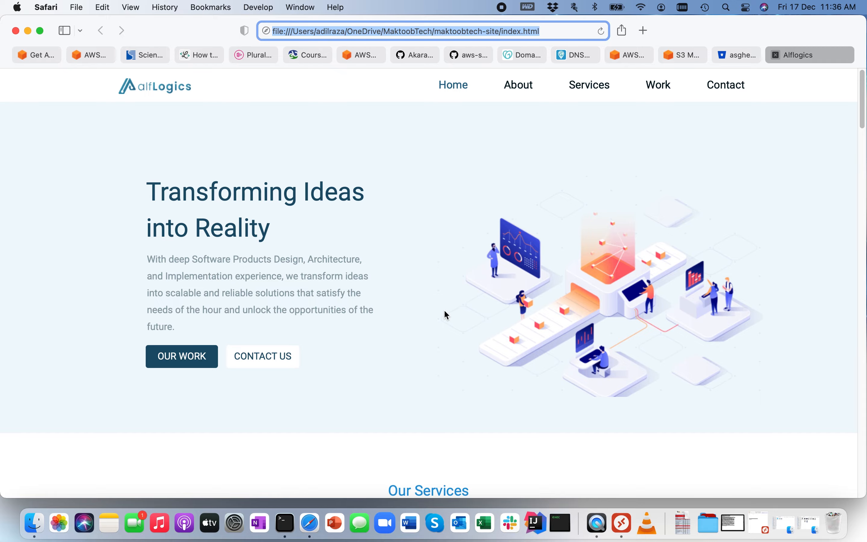
{"action": "scroll", "coordinate": [444, 312], "scroll_direction": "down", "scroll_amount": 20}
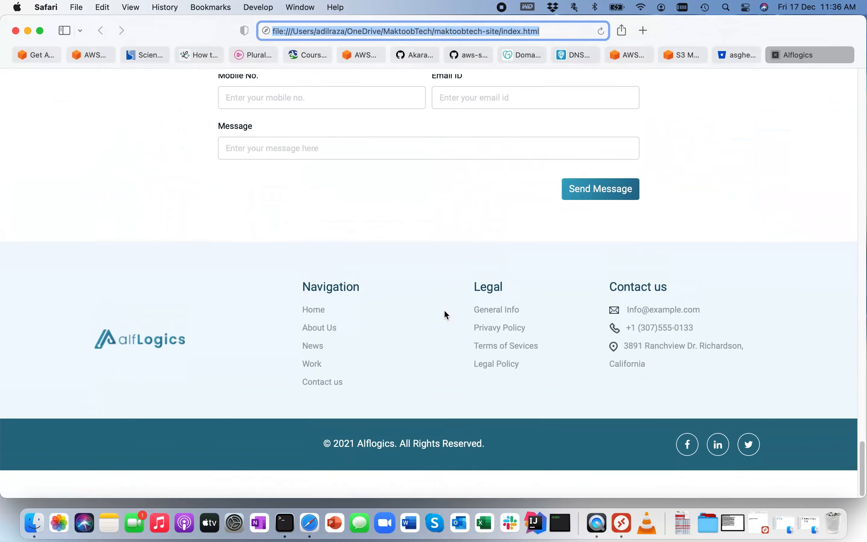
{"action": "scroll", "coordinate": [443, 309], "scroll_direction": "up", "scroll_amount": 20}
{"action": "left_click", "coordinate": [776, 56]}
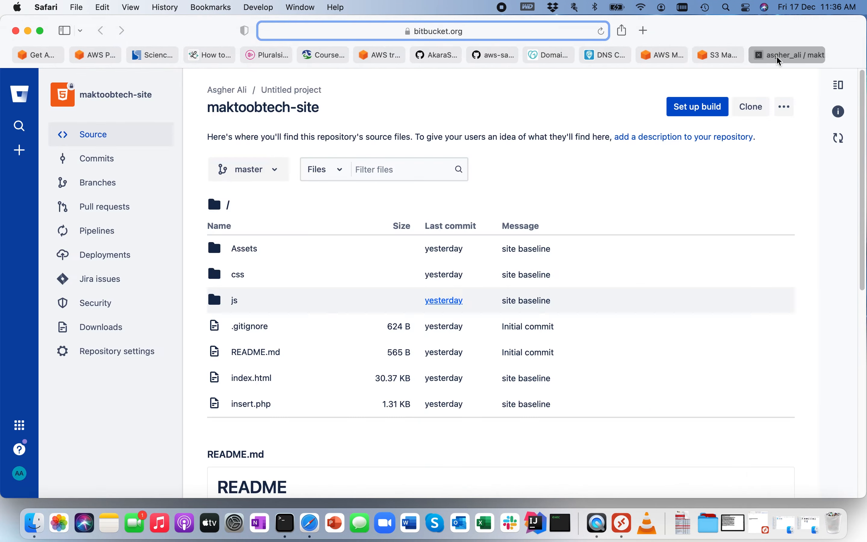
Return to the AWS Management Console, search the services for amp and open AWS Amplify.
{"action": "left_click", "coordinate": [684, 60]}
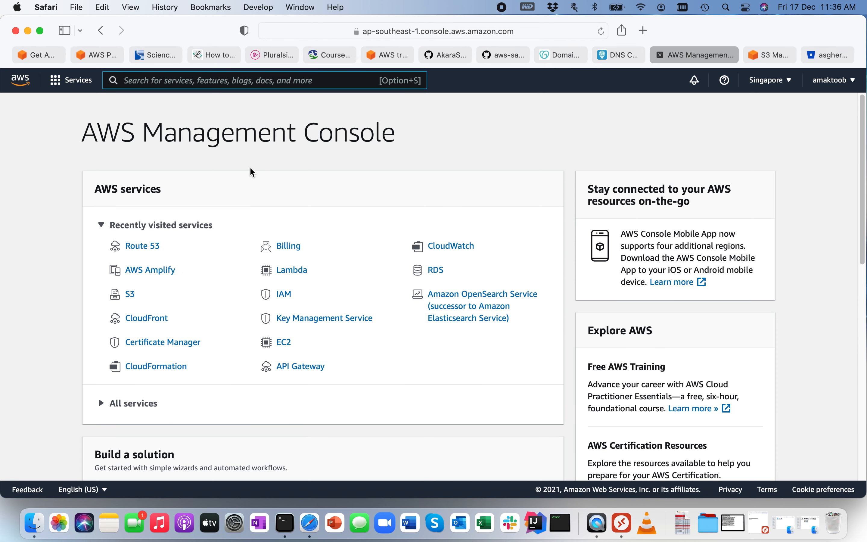
{"action": "type", "text": "amp"}
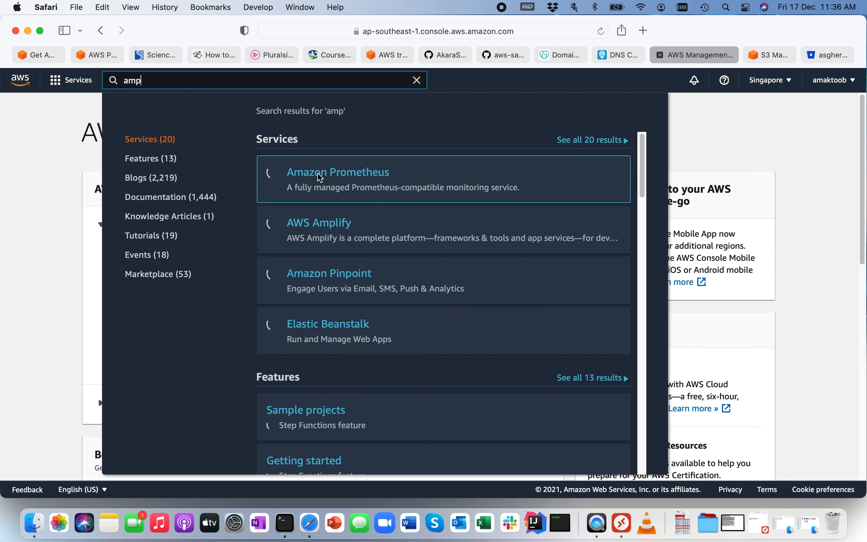
{"action": "left_click", "coordinate": [318, 228]}
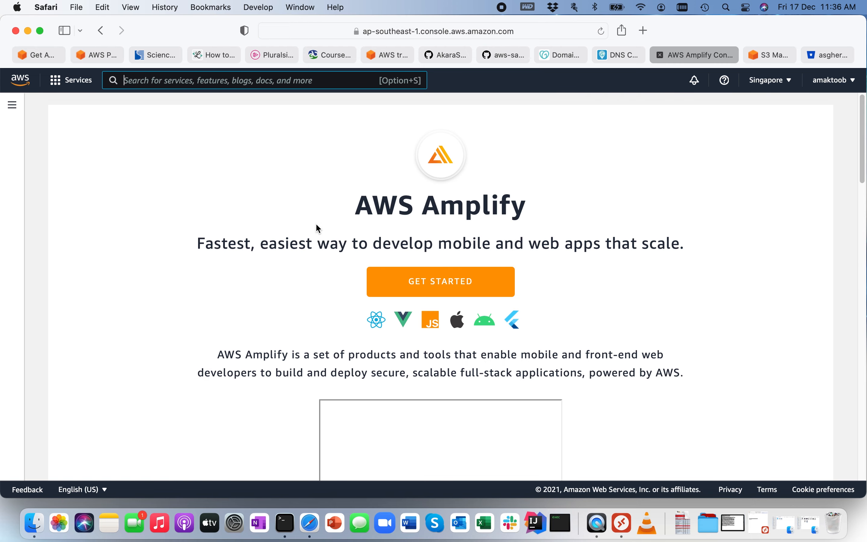
Start hosting a web app with Amplify Hosting and connect Bitbucket as the source of the existing code.
{"action": "left_click", "coordinate": [435, 280]}
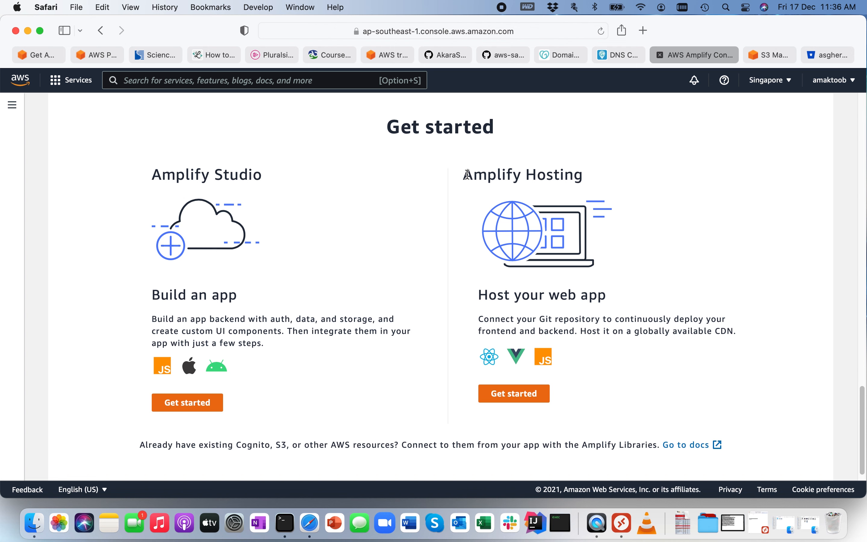
{"action": "left_click_drag", "start_coordinate": [471, 175], "coordinate": [598, 174]}
{"action": "left_click", "coordinate": [585, 350]}
{"action": "left_click", "coordinate": [515, 396]}
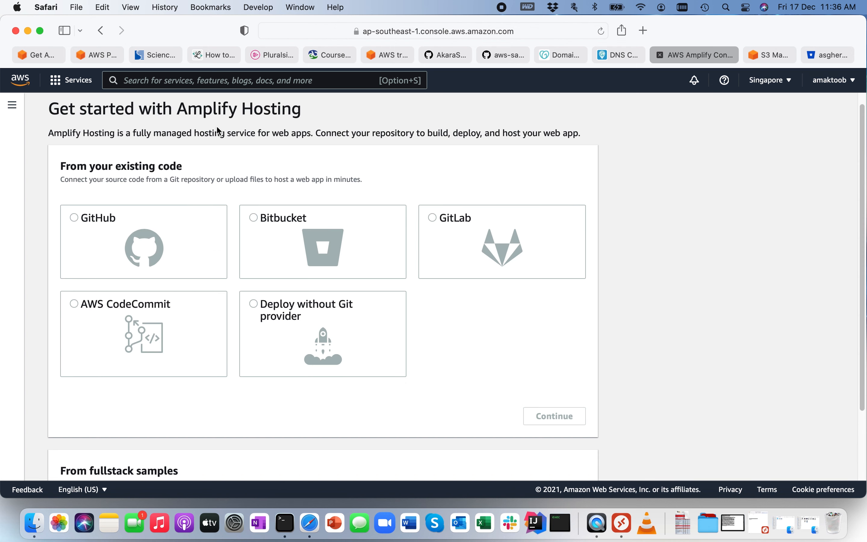
{"action": "left_click", "coordinate": [257, 218]}
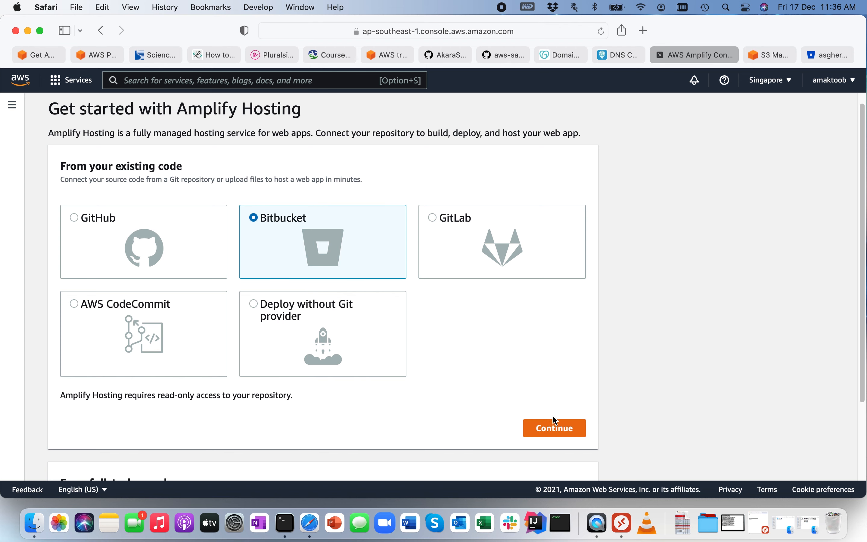
{"action": "left_click", "coordinate": [556, 429]}
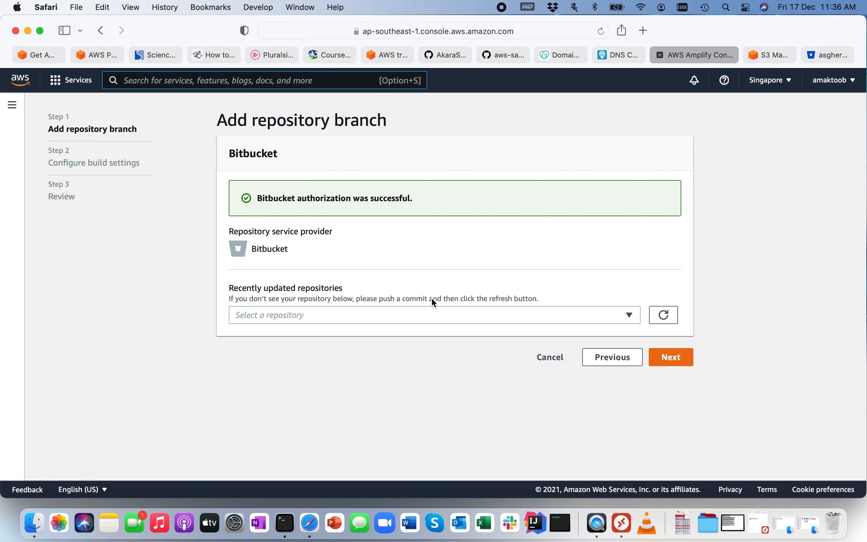
Choose the maktoobtech-site repository with its master branch and continue to the build settings.
{"action": "left_click", "coordinate": [264, 316]}
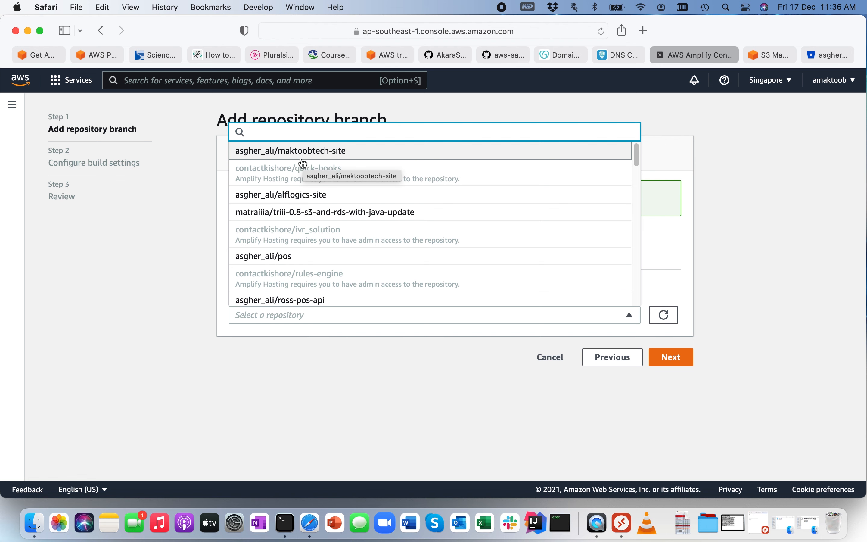
{"action": "left_click", "coordinate": [311, 156]}
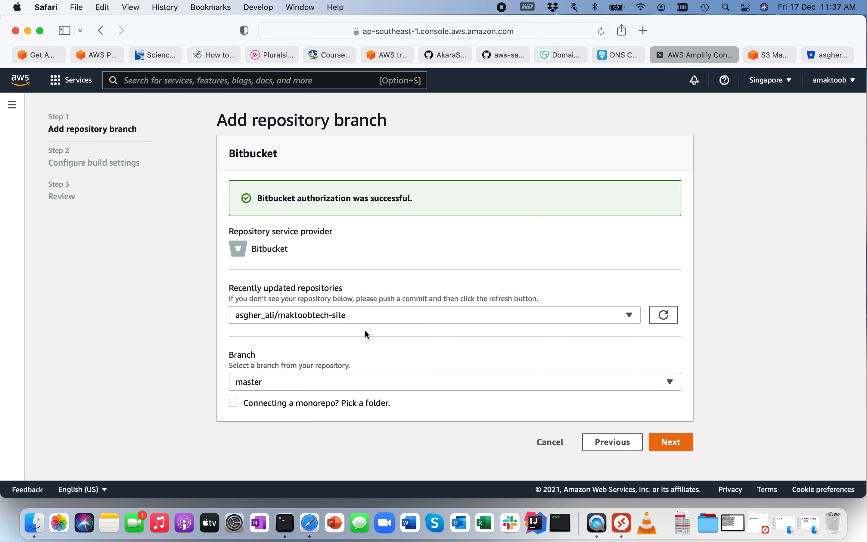
{"action": "scroll", "coordinate": [366, 312], "scroll_direction": "down", "scroll_amount": 3}
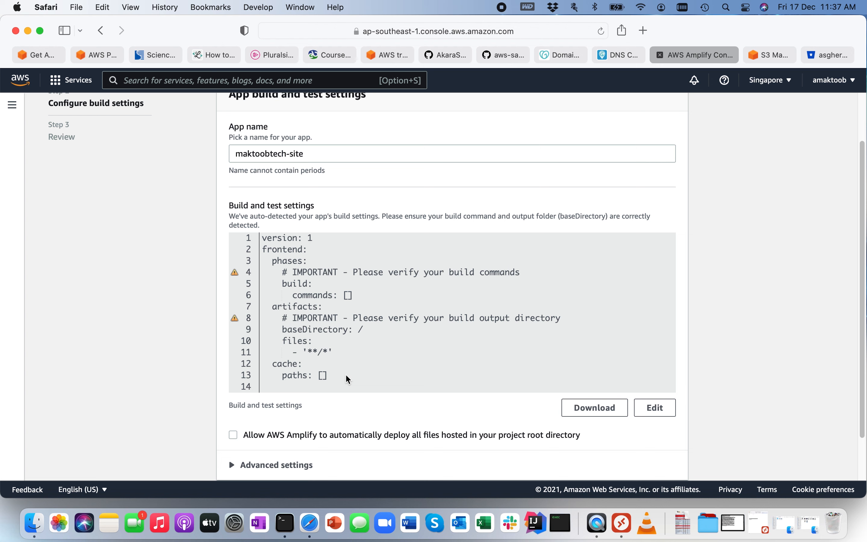
Allow AWS Amplify to automatically deploy all files in the project root directory, then save and deploy the maktoobtech-site app.
{"action": "scroll", "coordinate": [349, 379], "scroll_direction": "down", "scroll_amount": 3}
{"action": "left_click", "coordinate": [233, 382]}
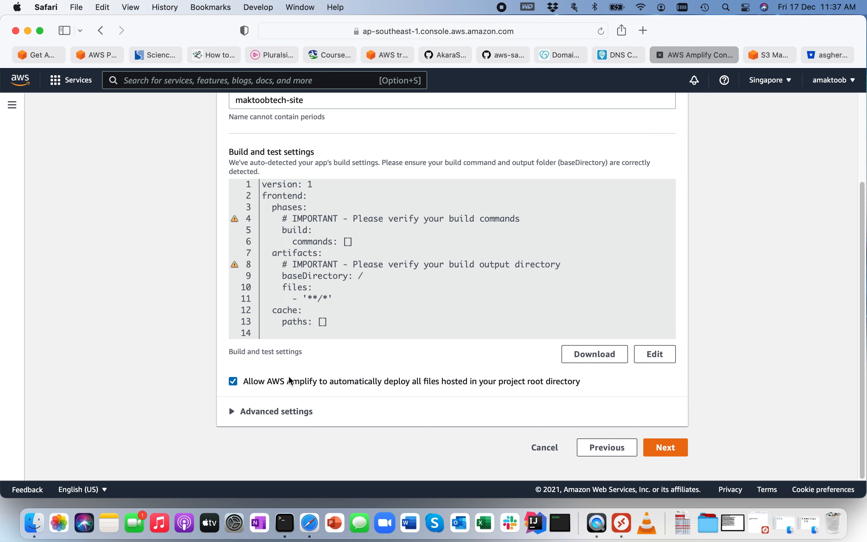
{"action": "left_click", "coordinate": [675, 453]}
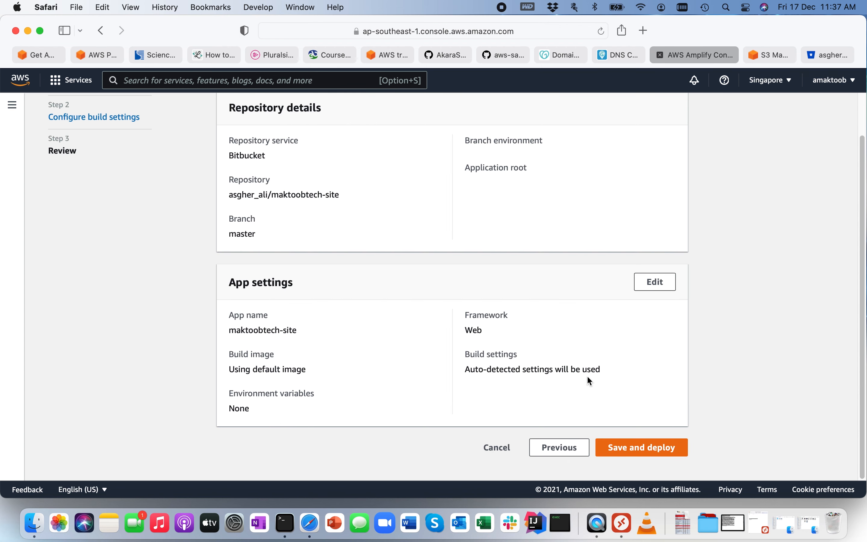
{"action": "left_click", "coordinate": [654, 455]}
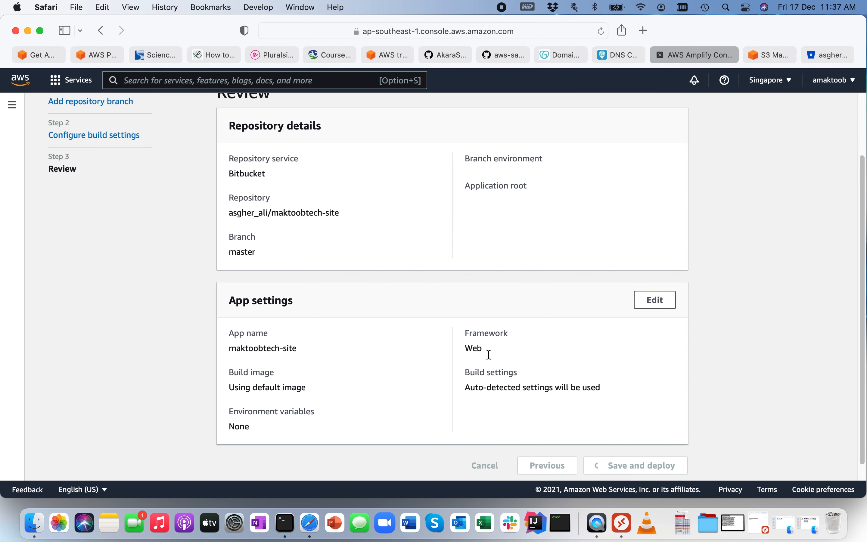
{"action": "scroll", "coordinate": [490, 359], "scroll_direction": "down", "scroll_amount": 5}
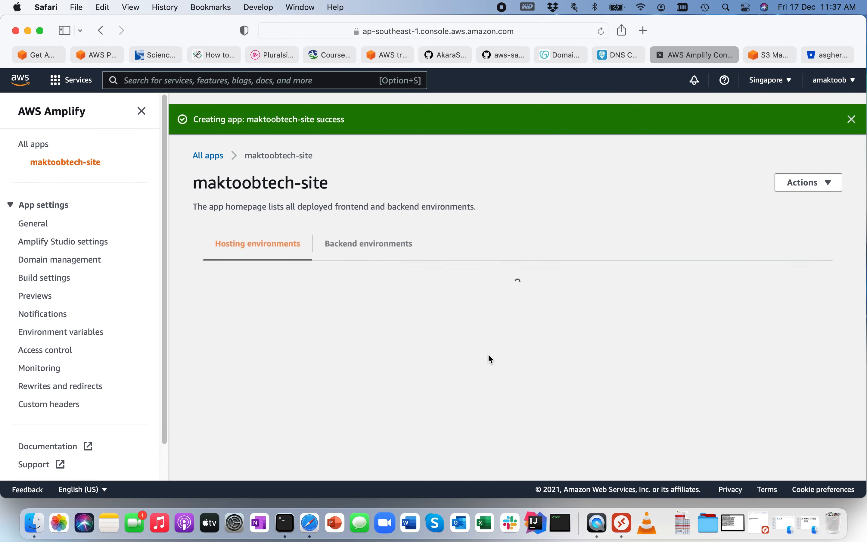
{"action": "scroll", "coordinate": [438, 325], "scroll_direction": "down", "scroll_amount": 3}
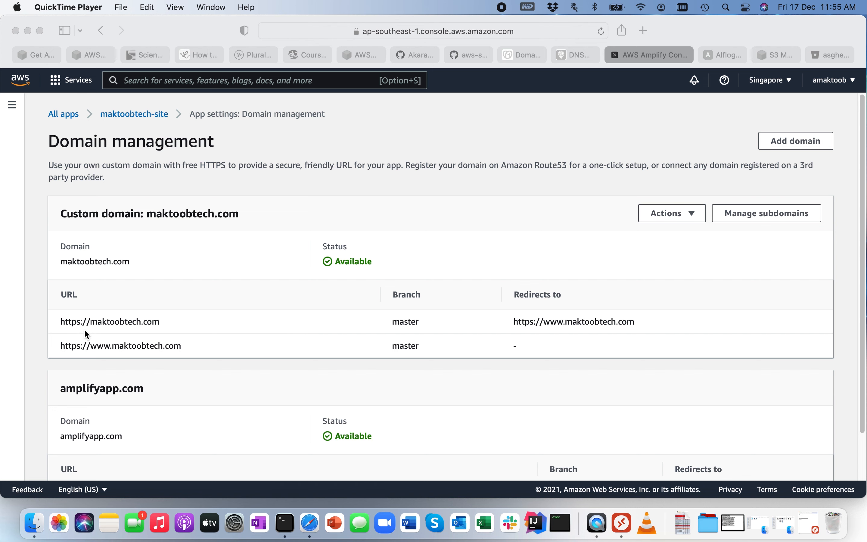
{"action": "left_click", "coordinate": [64, 324]}
{"action": "left_click_drag", "start_coordinate": [64, 324], "coordinate": [165, 323]}
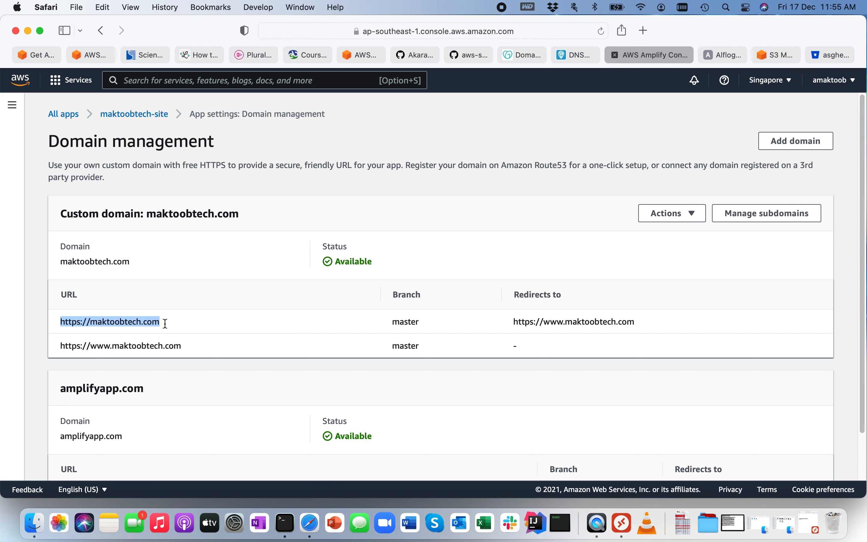
{"action": "right_click", "coordinate": [133, 318]}
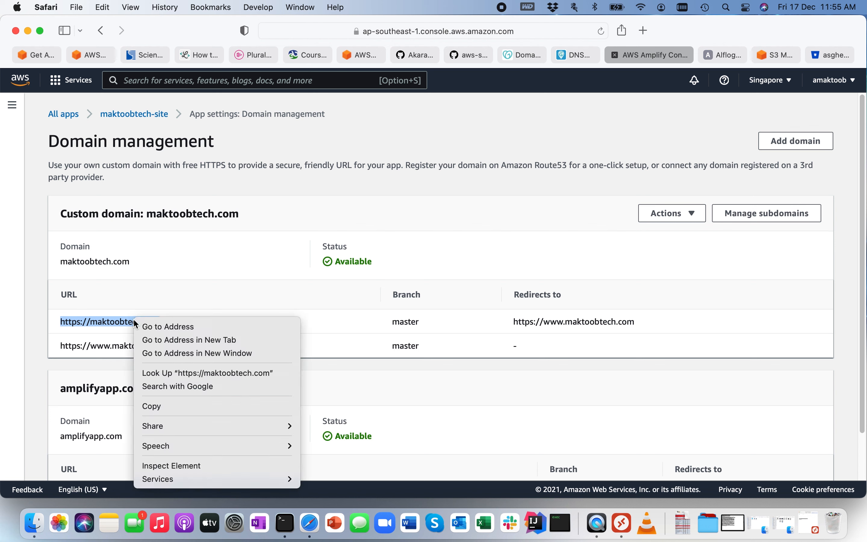
{"action": "left_click", "coordinate": [157, 406]}
{"action": "left_click", "coordinate": [626, 513]}
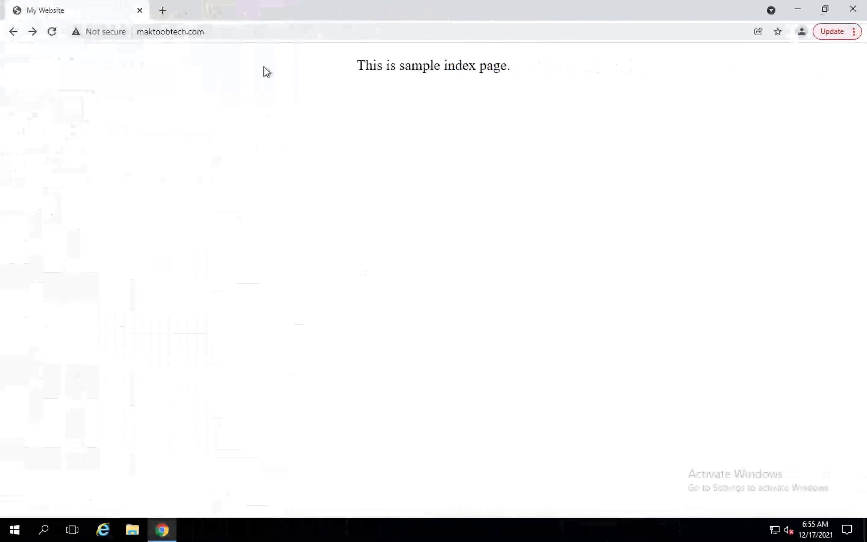
{"action": "left_click", "coordinate": [225, 33]}
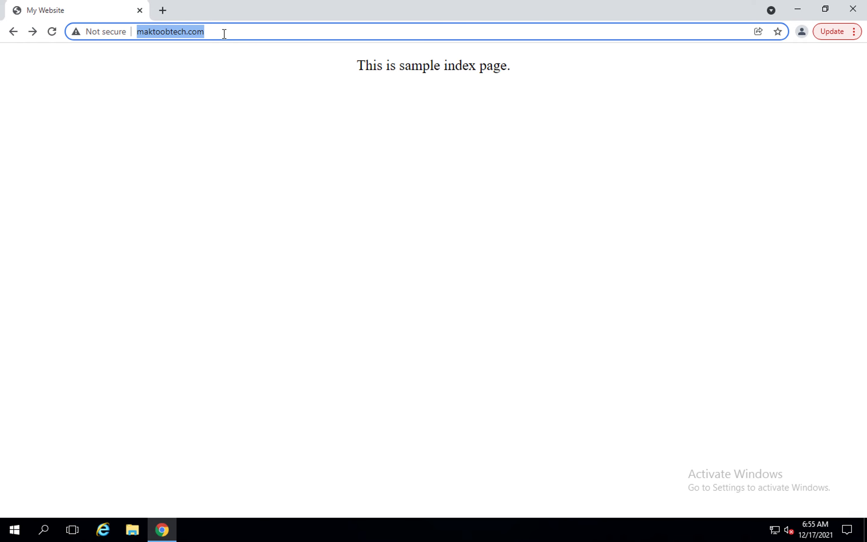
{"action": "key", "text": "ctrl+v"}
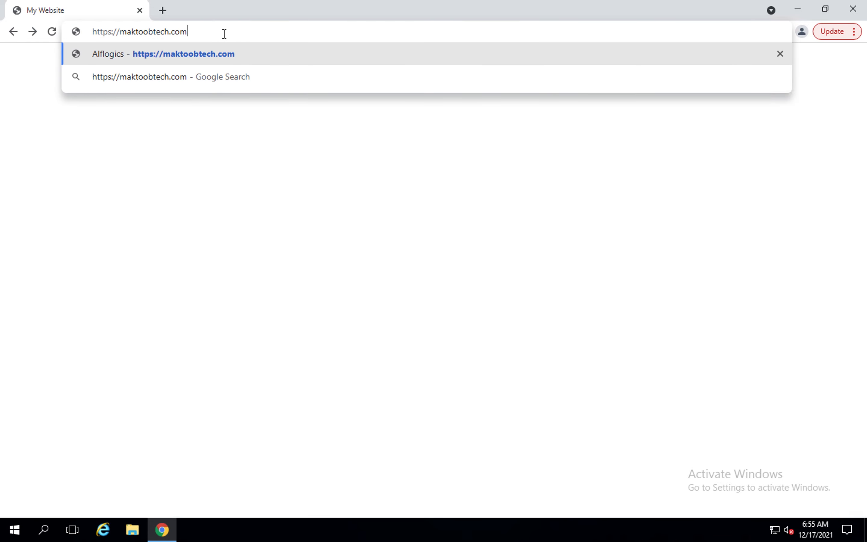
{"action": "key", "text": "Return"}
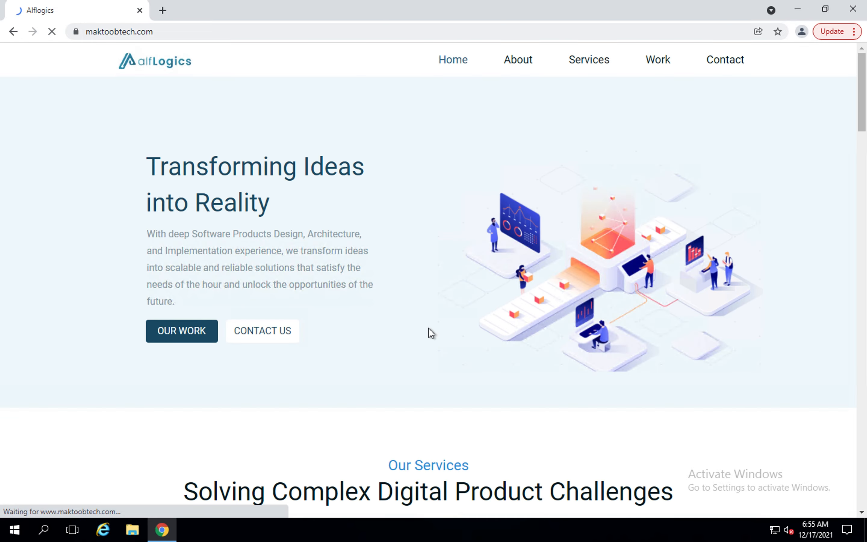
Look over the whole maktoobtech.com home page and return to the Domain management page in the Amplify console.
{"action": "scroll", "coordinate": [428, 328], "scroll_direction": "down", "scroll_amount": 5}
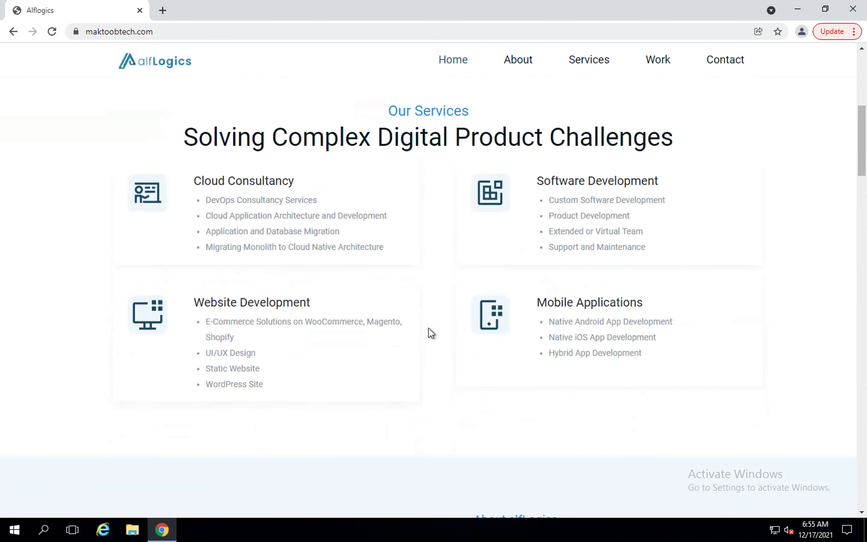
{"action": "scroll", "coordinate": [428, 327], "scroll_direction": "down", "scroll_amount": 20}
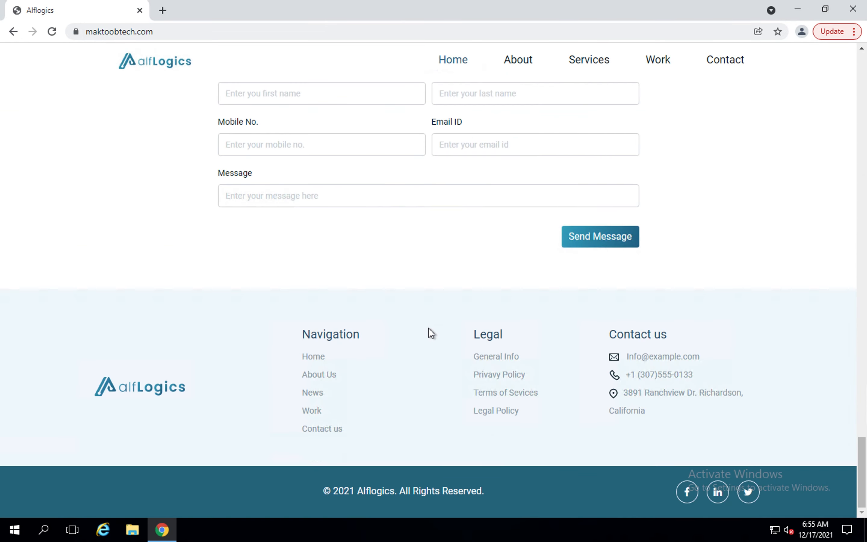
{"action": "scroll", "coordinate": [428, 328], "scroll_direction": "up", "scroll_amount": 20}
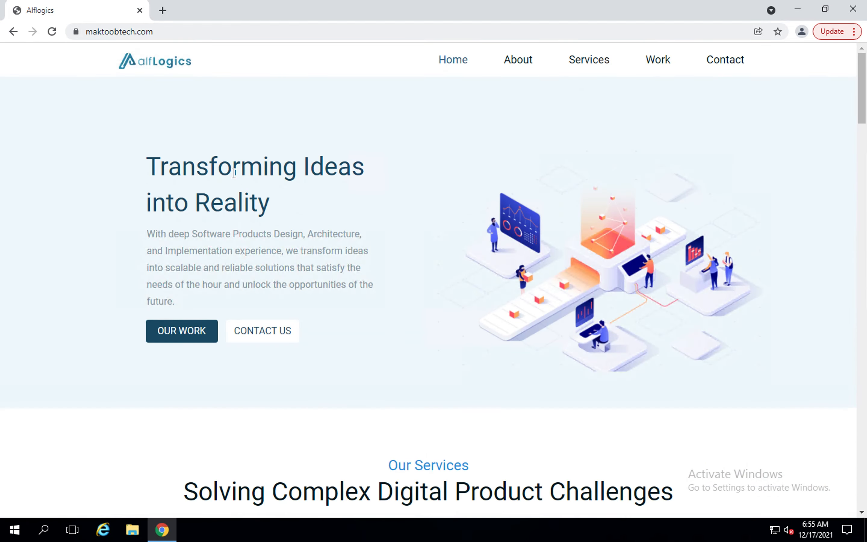
{"action": "key", "text": "ctrl+Left"}
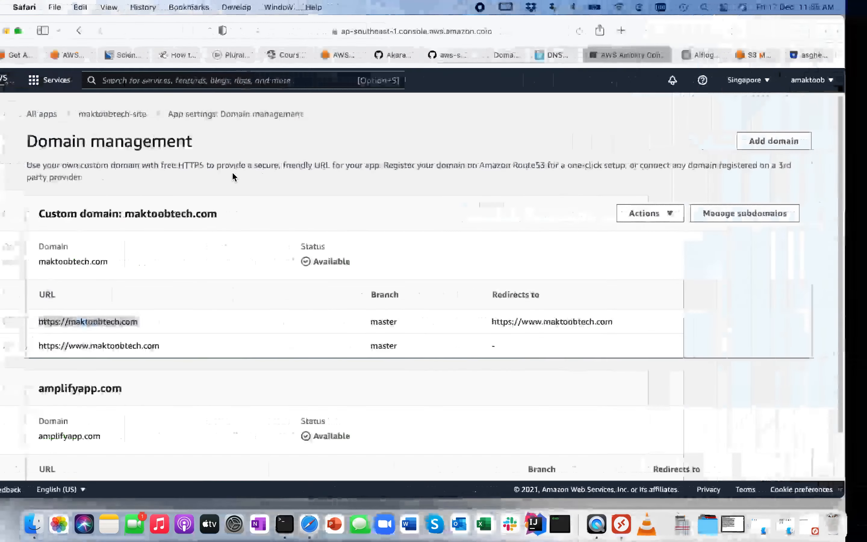